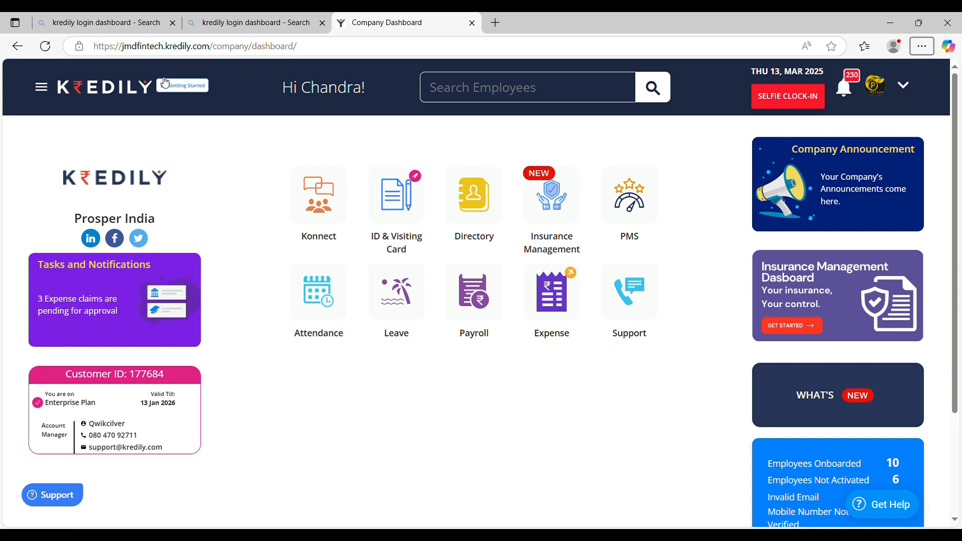
Step: Open the company profile and review its overview, address, department, designation, announcements and policies pages
left_click(42, 87)
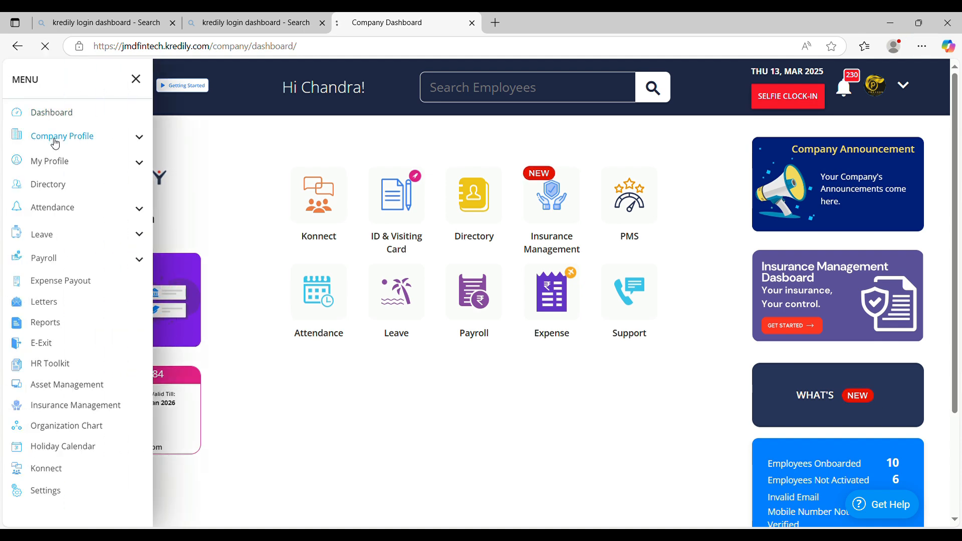
left_click(52, 141)
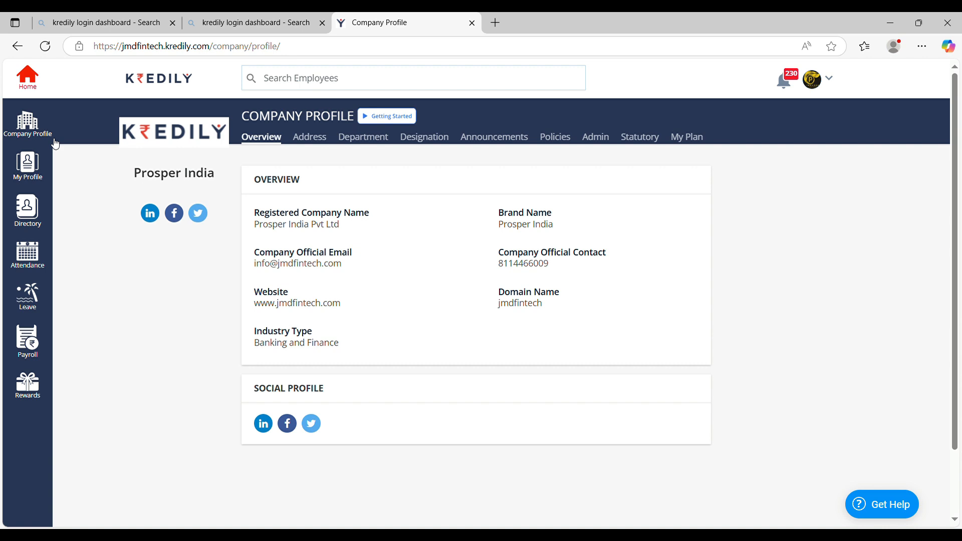
left_click(311, 142)
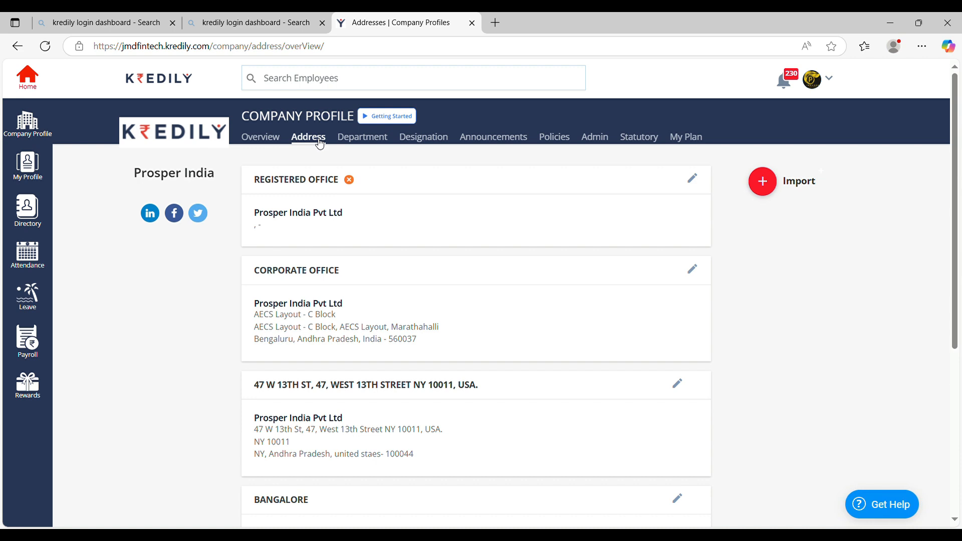
left_click(369, 142)
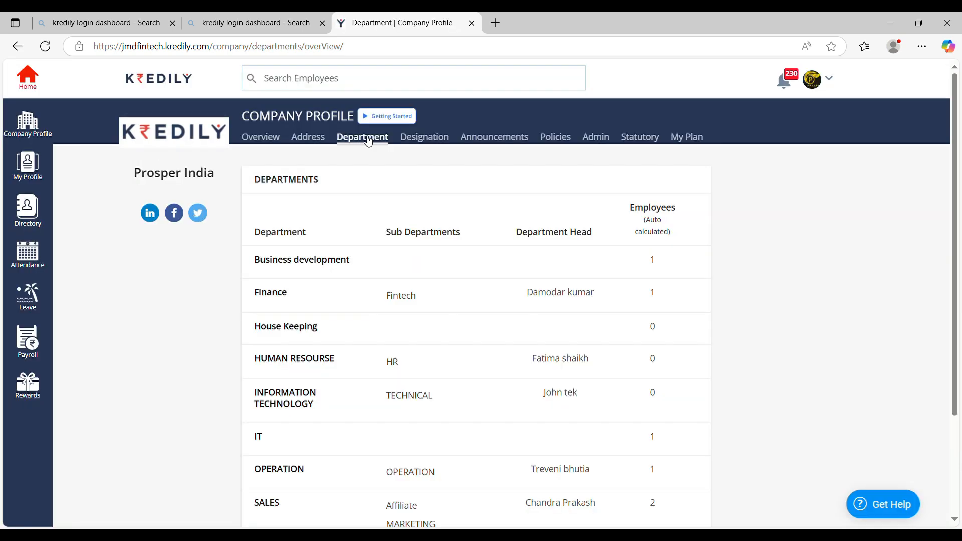
left_click(429, 140)
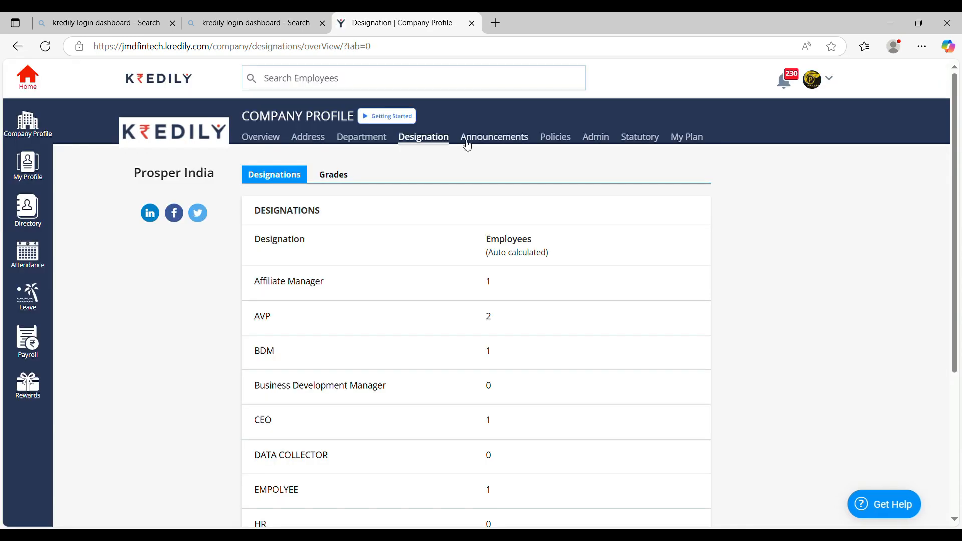
left_click(471, 142)
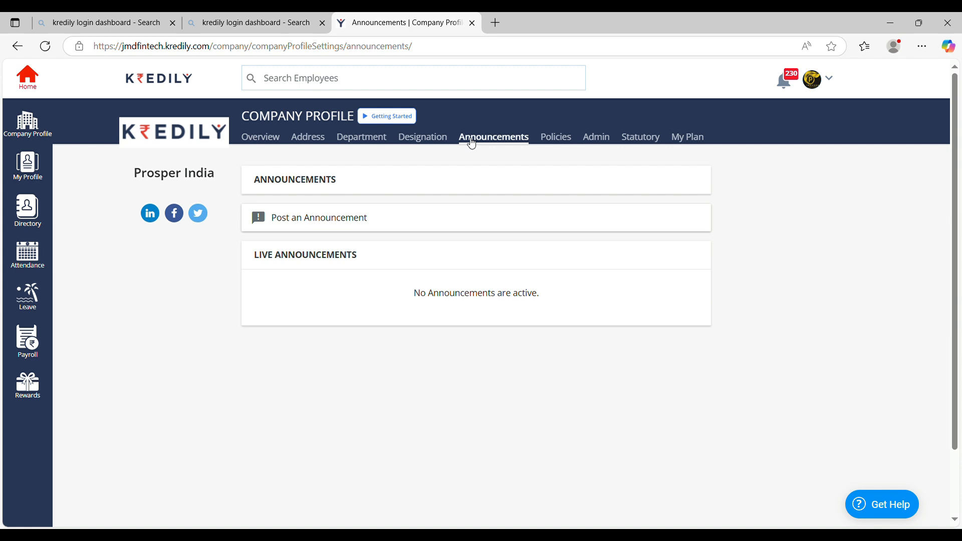
left_click(557, 143)
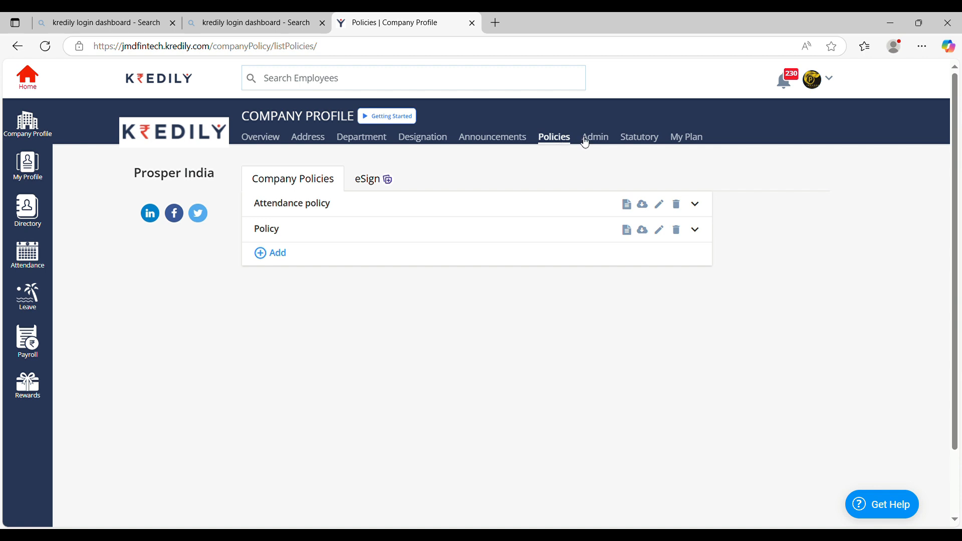
Step: Examine the permissions and assigned people for each admin role in the company profile
left_click(602, 139)
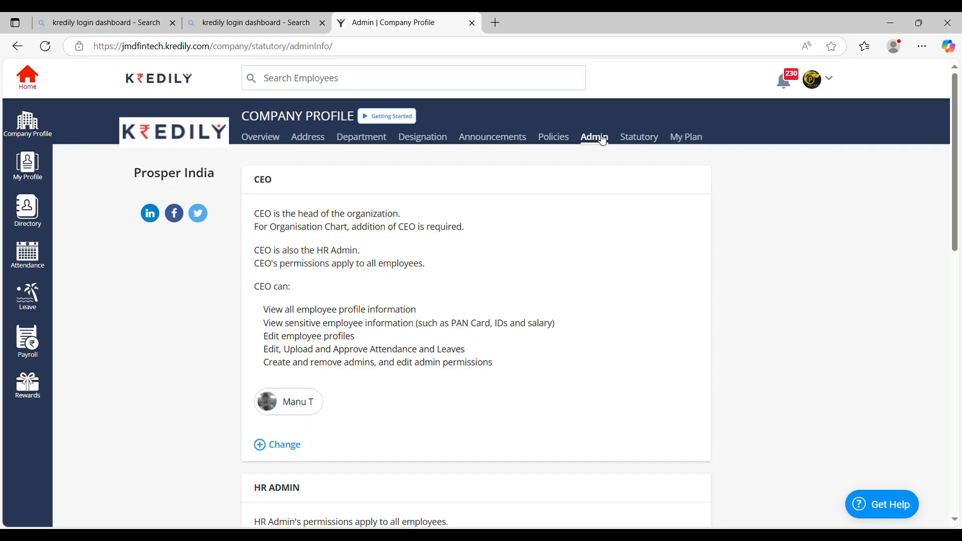
scroll(586, 317, "down", 4)
scroll(589, 319, "down", 10)
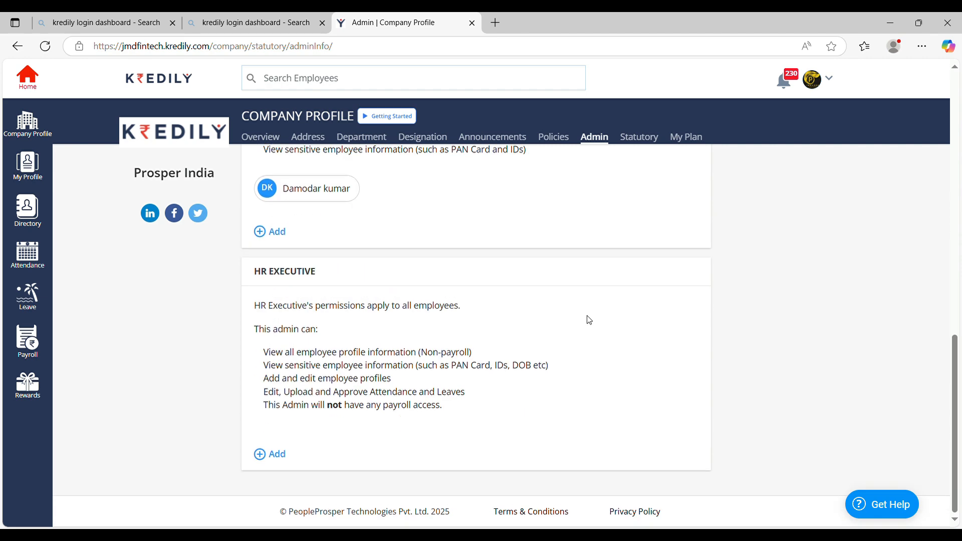
scroll(581, 381, "up", 8)
scroll(582, 385, "up", 1)
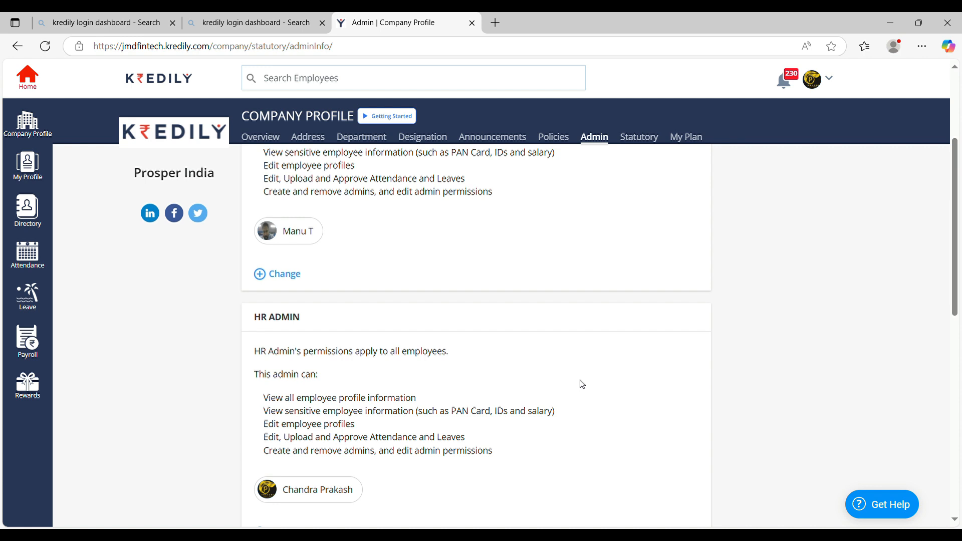
Step: Review the company's statutory information and the subscription plan comparison
left_click(640, 144)
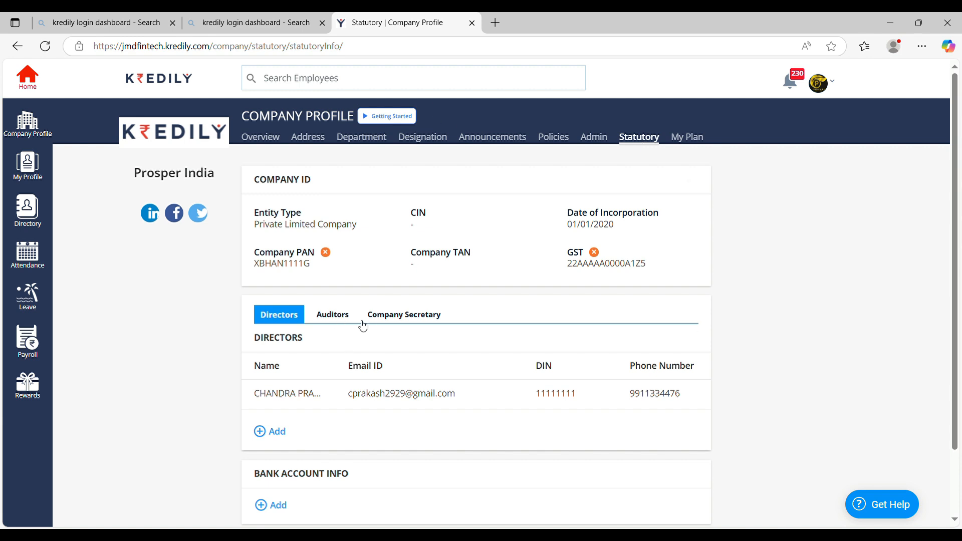
scroll(424, 359, "down", 1)
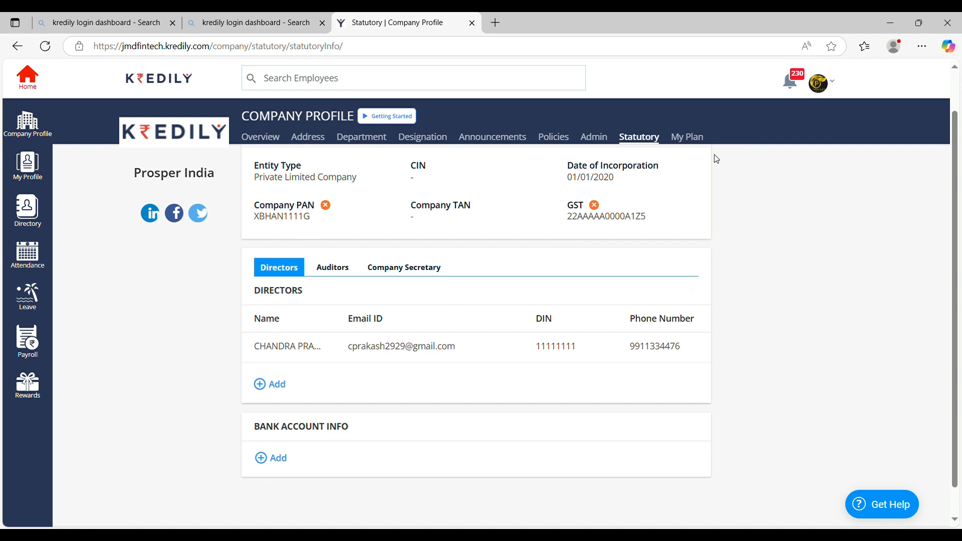
left_click(693, 139)
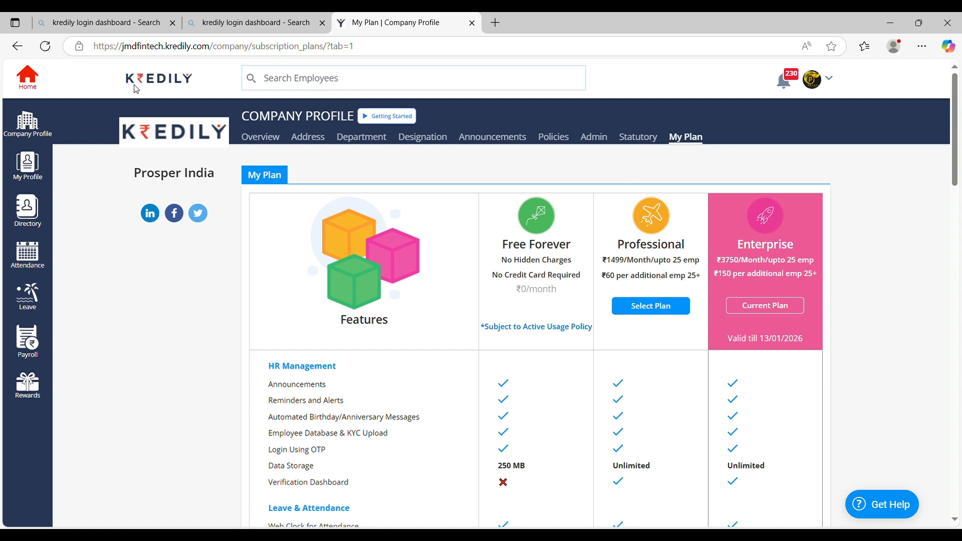
Step: Open the signed-in employee's own profile and review the personal, work, team, education and family details
left_click(32, 170)
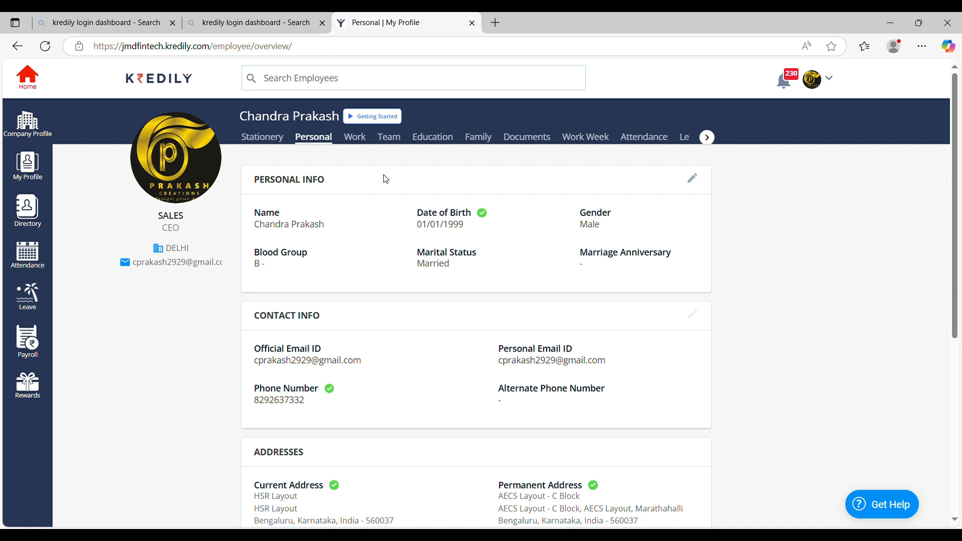
left_click(357, 144)
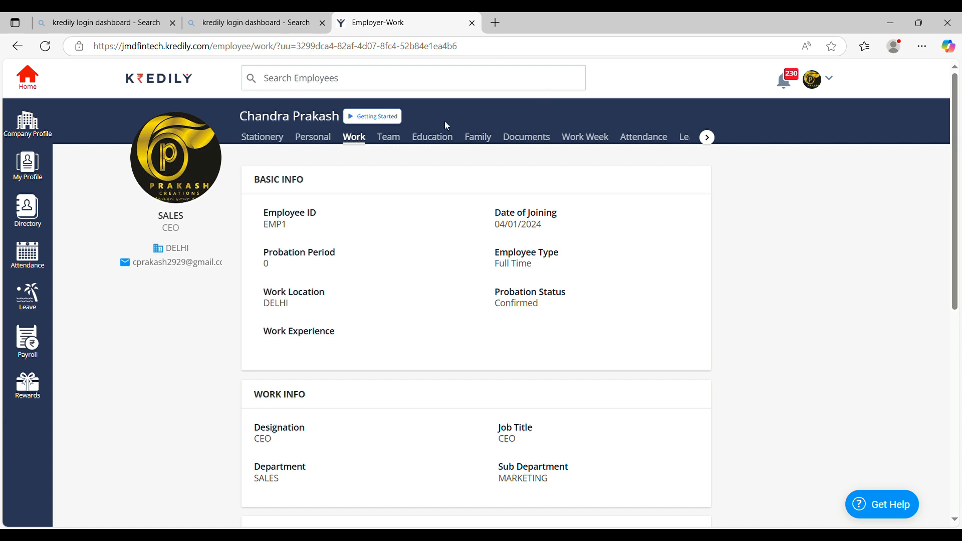
left_click(399, 144)
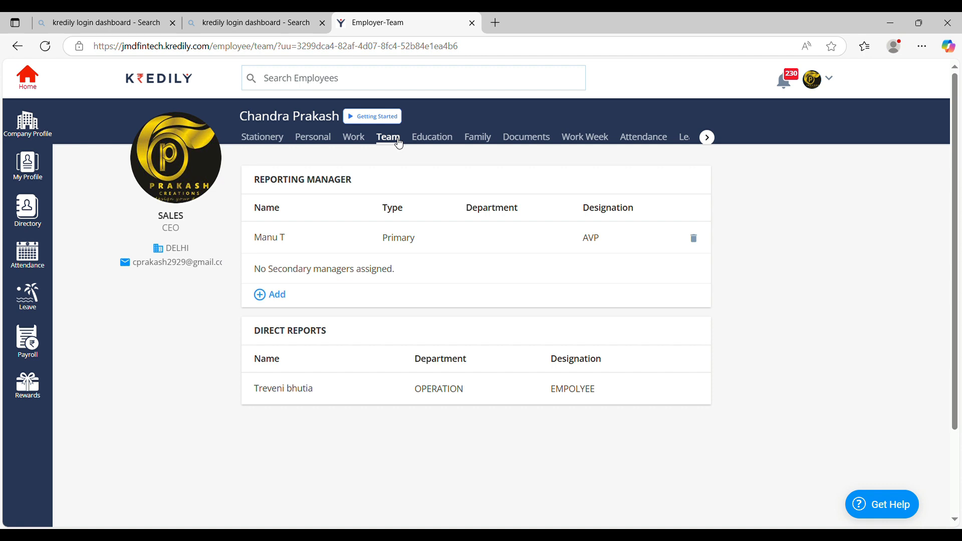
left_click(441, 146)
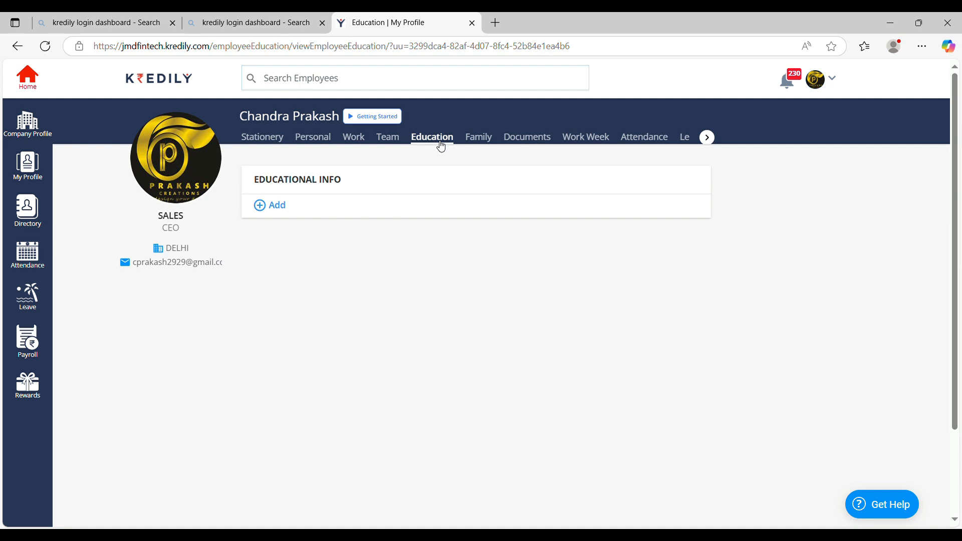
left_click(478, 138)
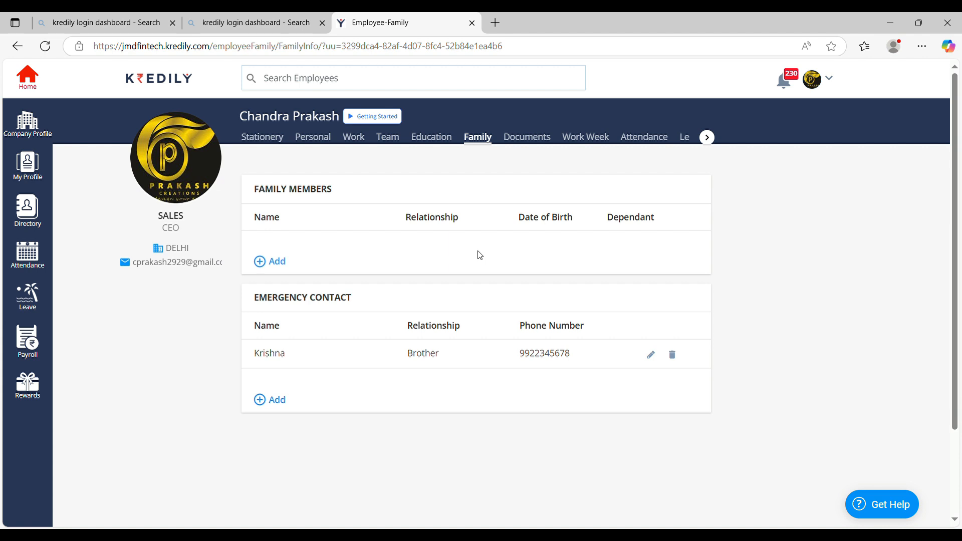
Step: Review the employee's ID, certification, work and policy documents, as well as the assigned work week
left_click(535, 140)
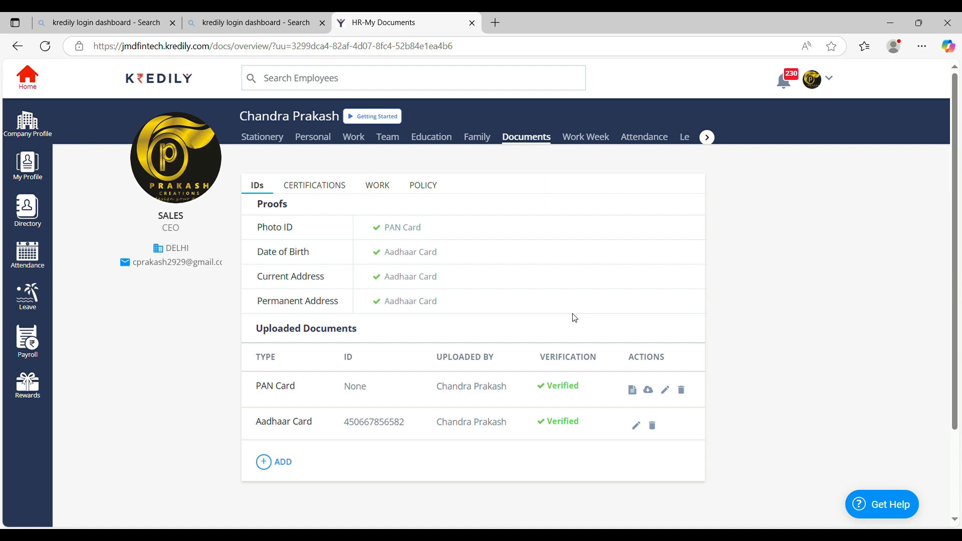
left_click(331, 186)
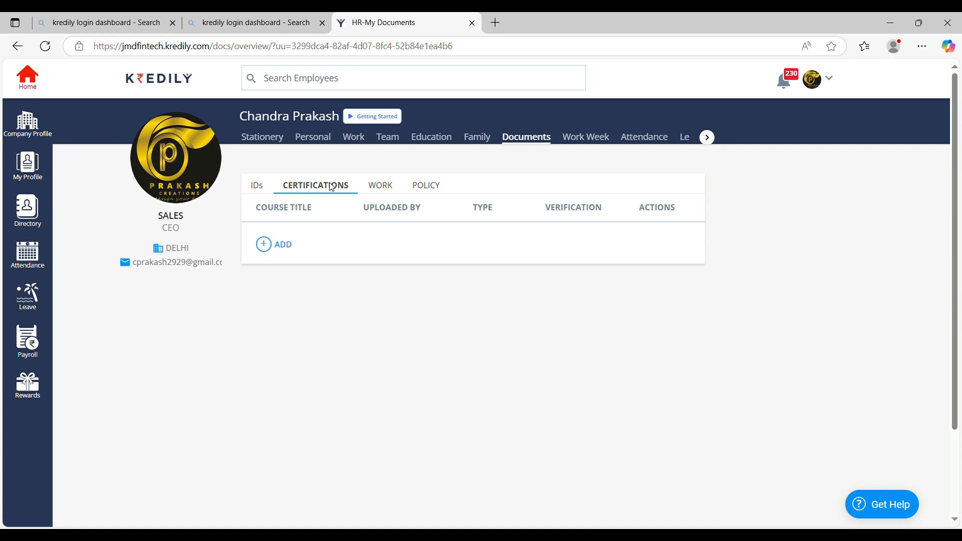
left_click(377, 192)
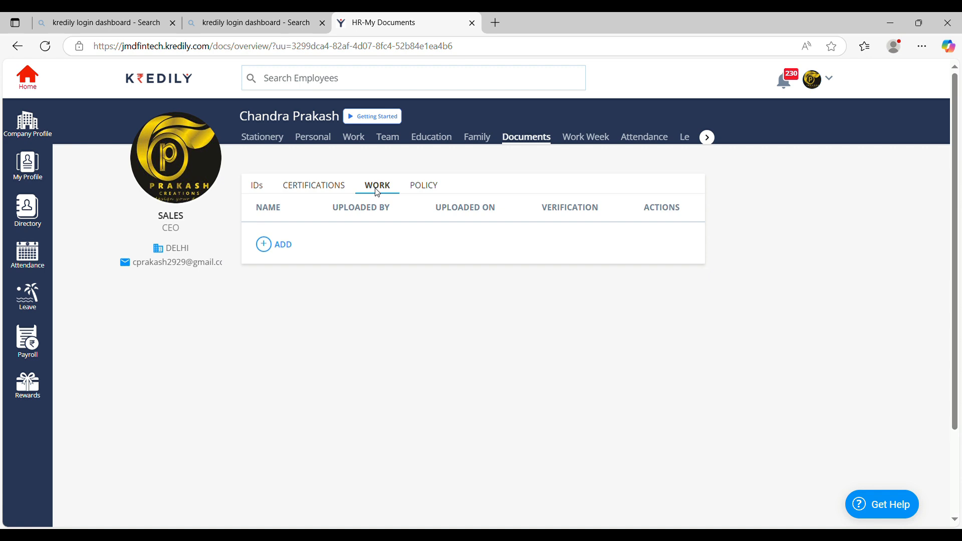
left_click(415, 189)
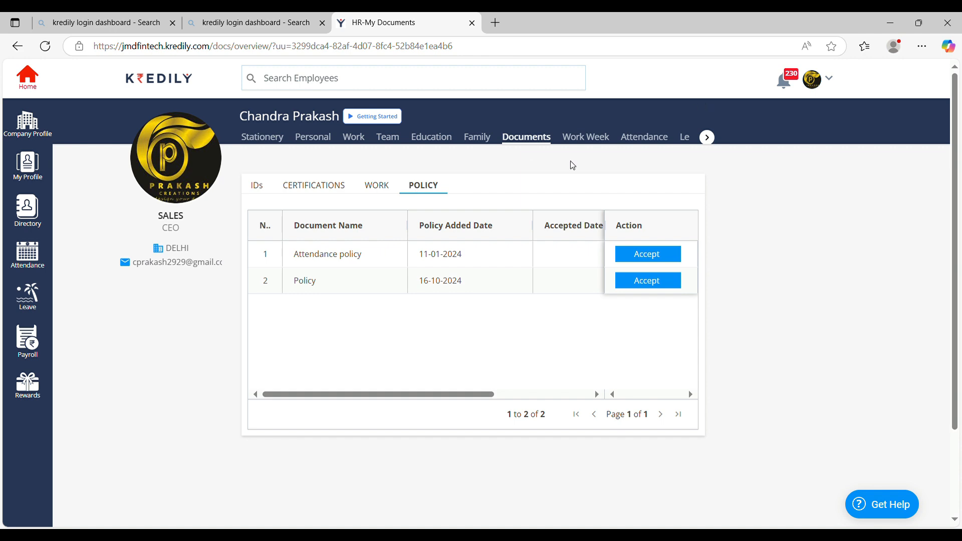
left_click(591, 141)
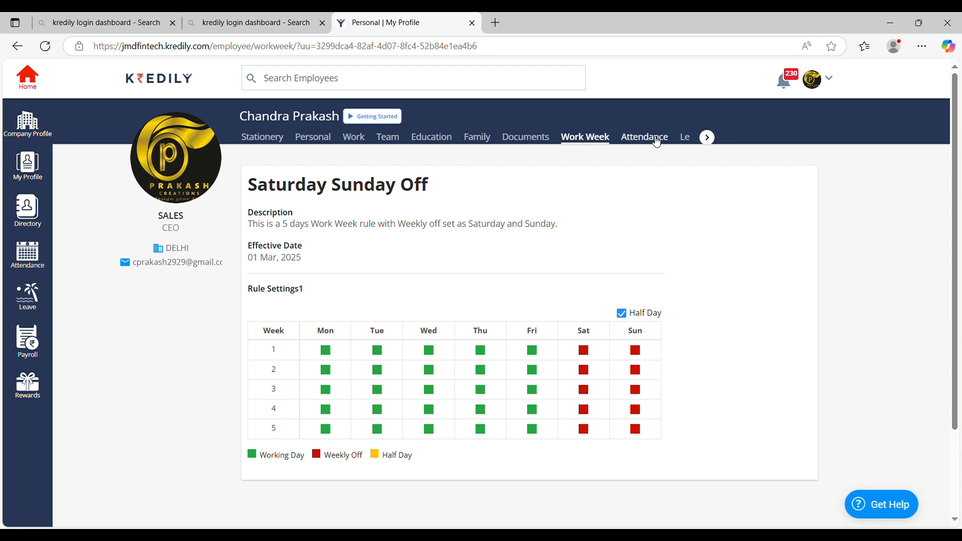
Step: Examine the employee's daily and monthly attendance logs, the penalty automation logs and the attendance rules
left_click(657, 142)
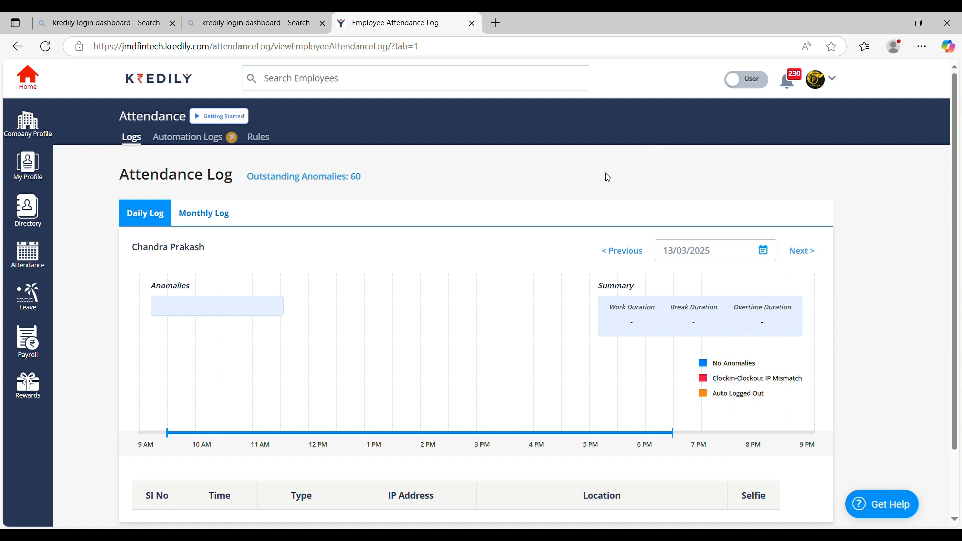
scroll(474, 224, "down", 3)
scroll(455, 228, "up", 3)
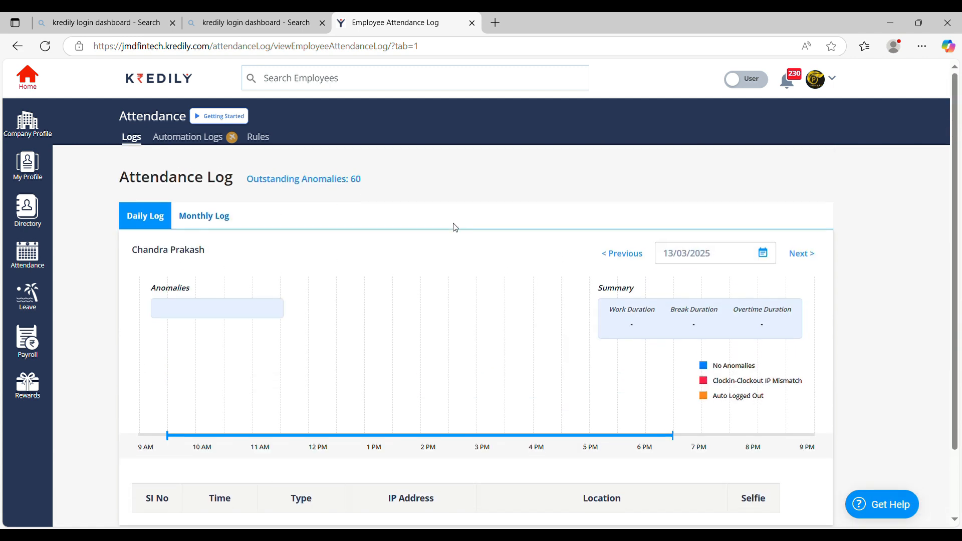
left_click(210, 220)
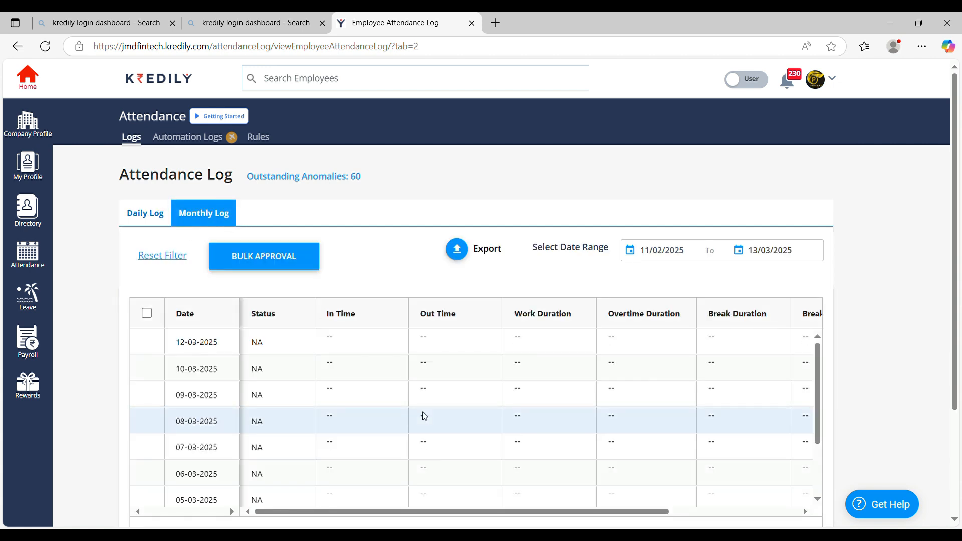
left_click(205, 141)
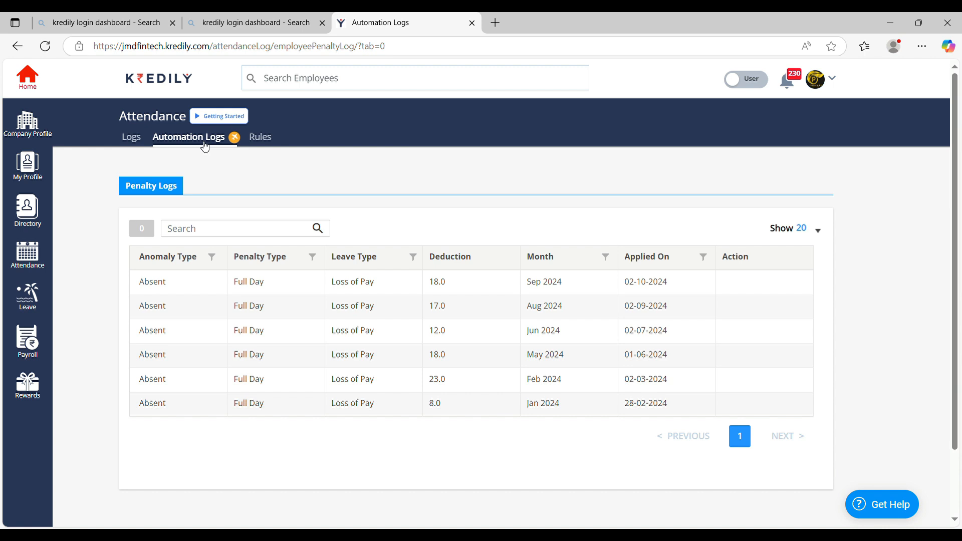
left_click(260, 142)
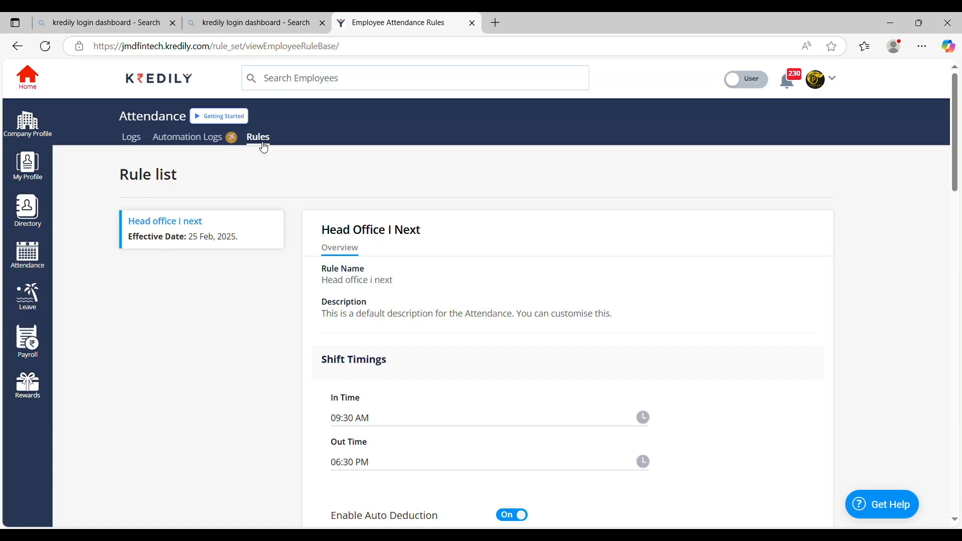
Step: Open the employee directory from the dashboard and view the new-employee onboarding form, cancelling it without adding anyone
left_click(164, 80)
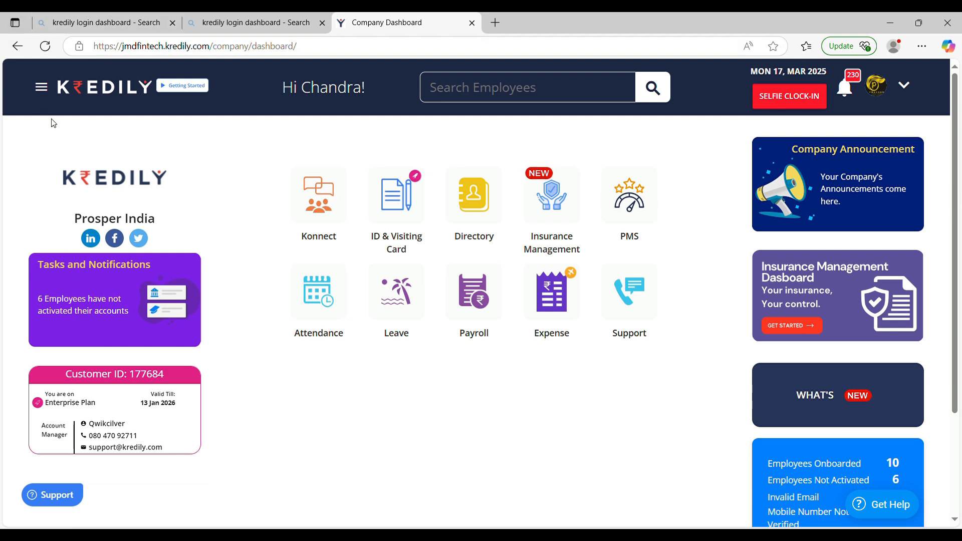
left_click(42, 88)
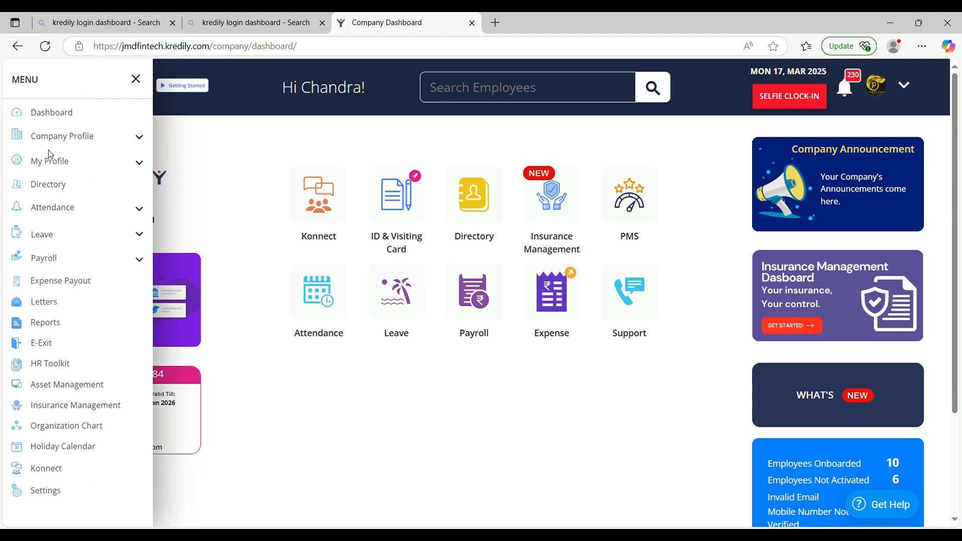
left_click(58, 185)
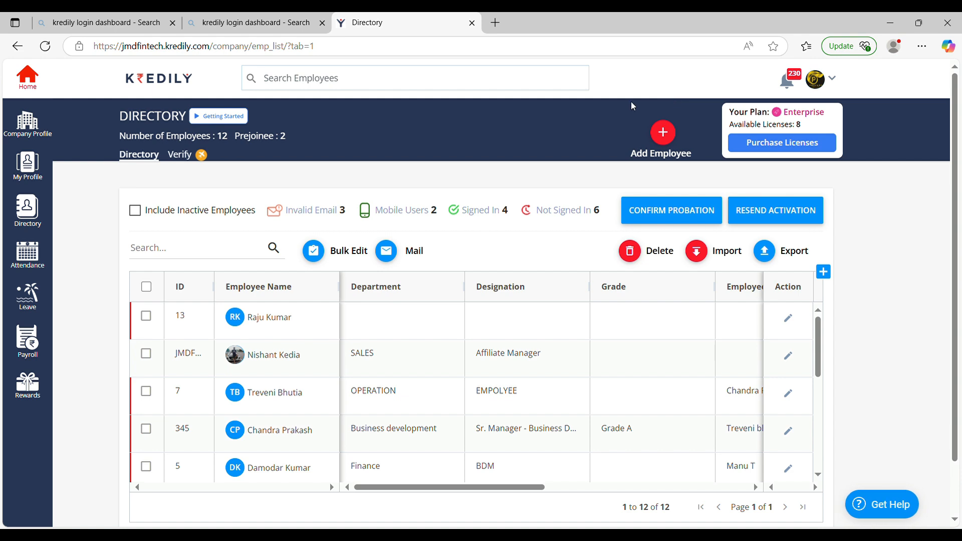
left_click(664, 137)
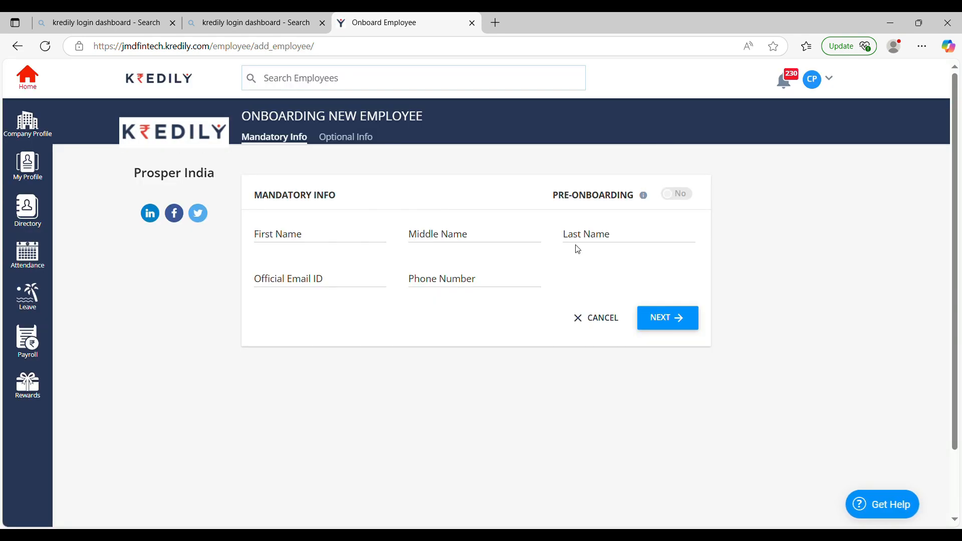
left_click(585, 320)
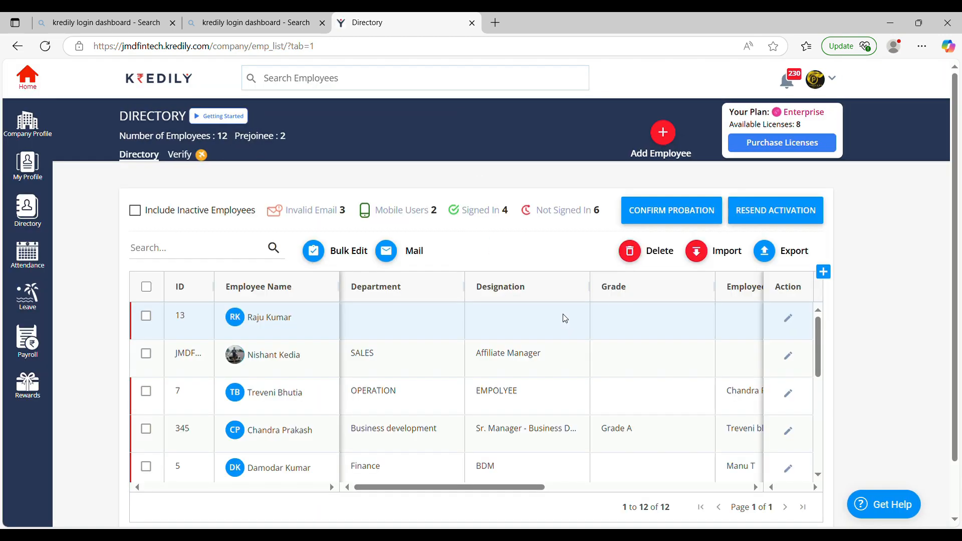
Step: Open the employee bulk upload options, download the standard-format Bulk Add - Advanced import template, and close the upload dialog
left_click(696, 256)
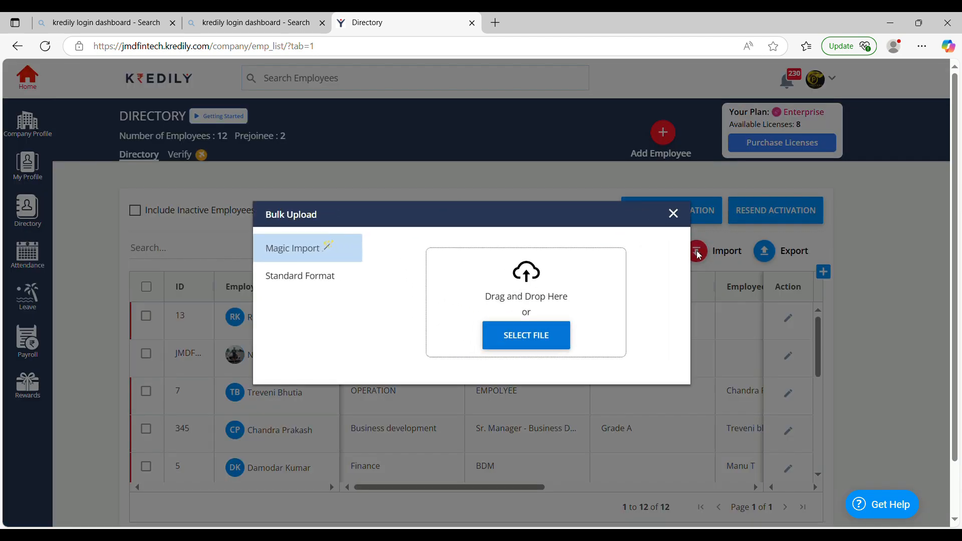
left_click(303, 283)
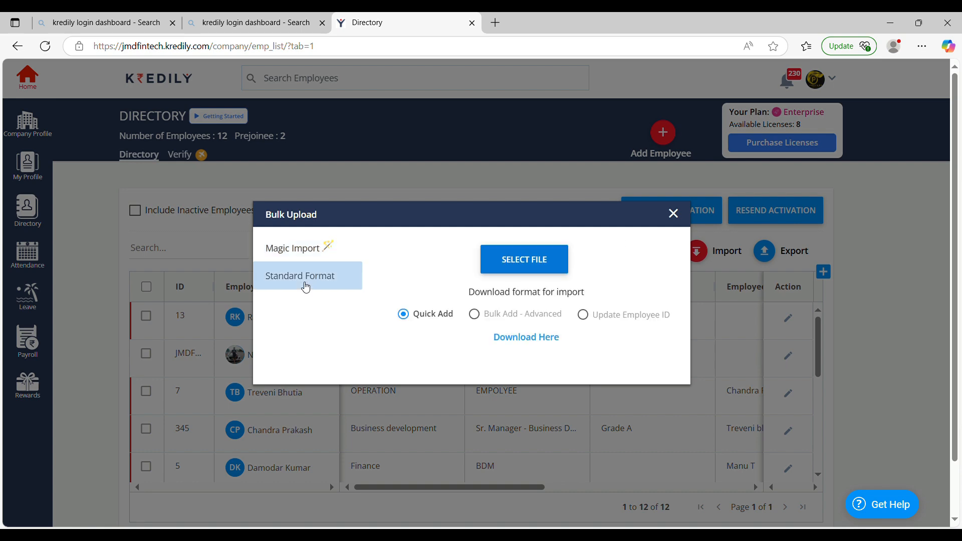
left_click(474, 315)
left_click(526, 340)
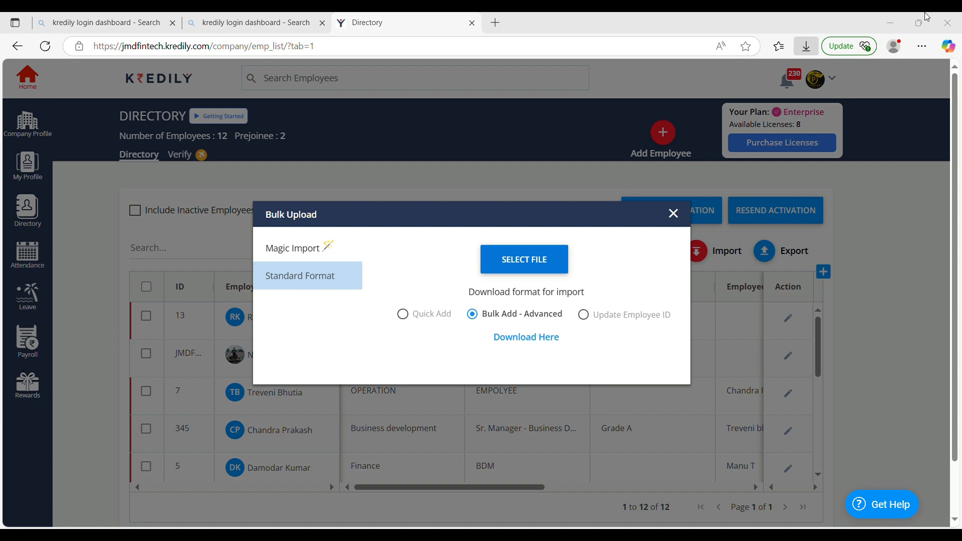
left_click(673, 213)
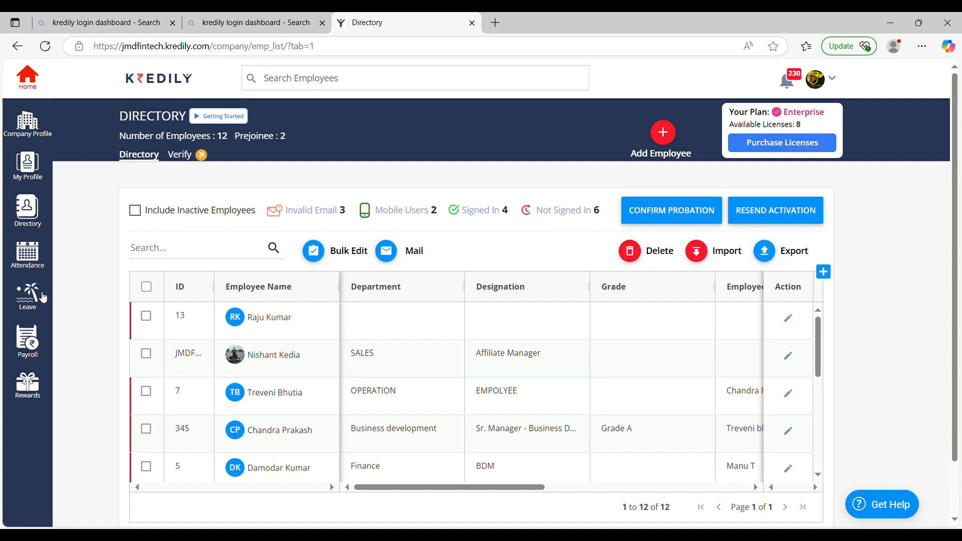
Step: Open the company attendance rules and review the Live tracking rule's shift timings, auto deduction and in/out time grace periods
left_click(31, 265)
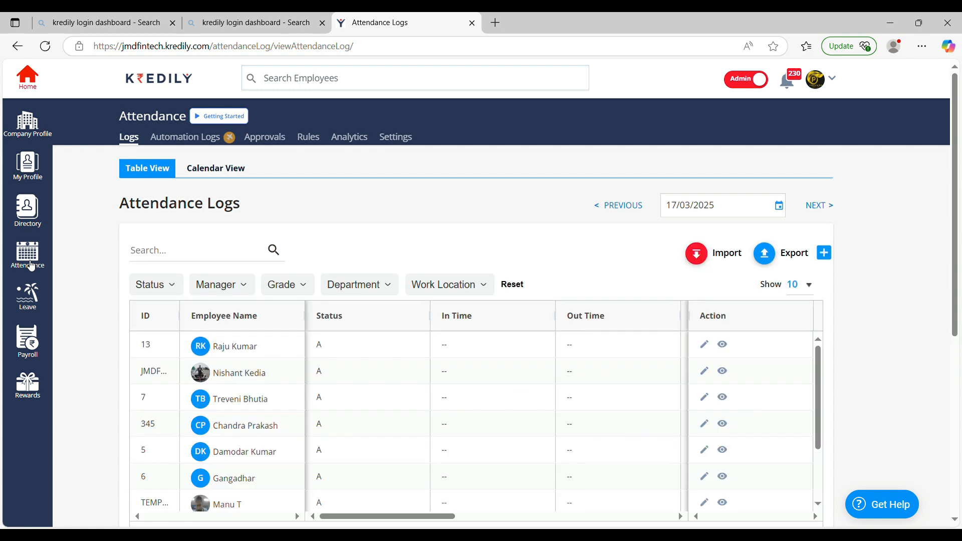
left_click(307, 139)
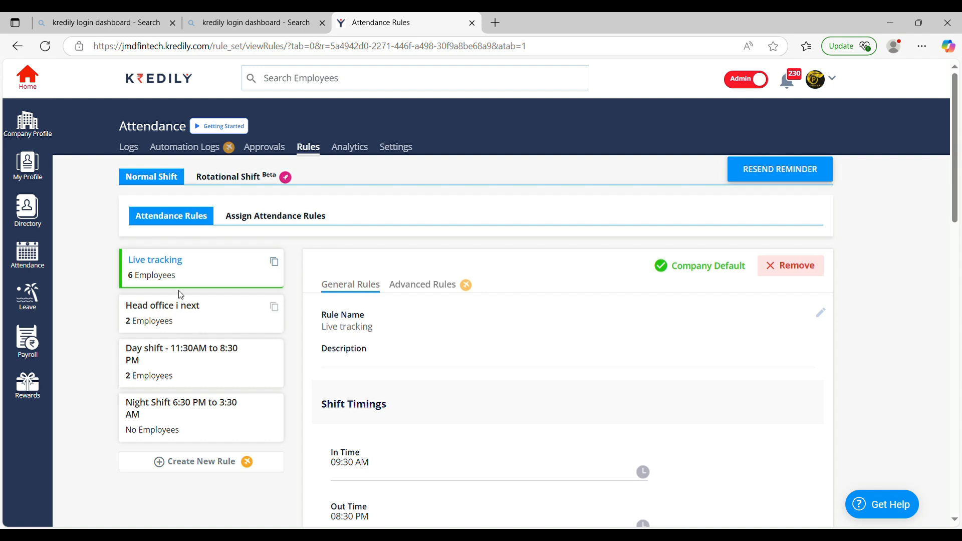
left_click(183, 272)
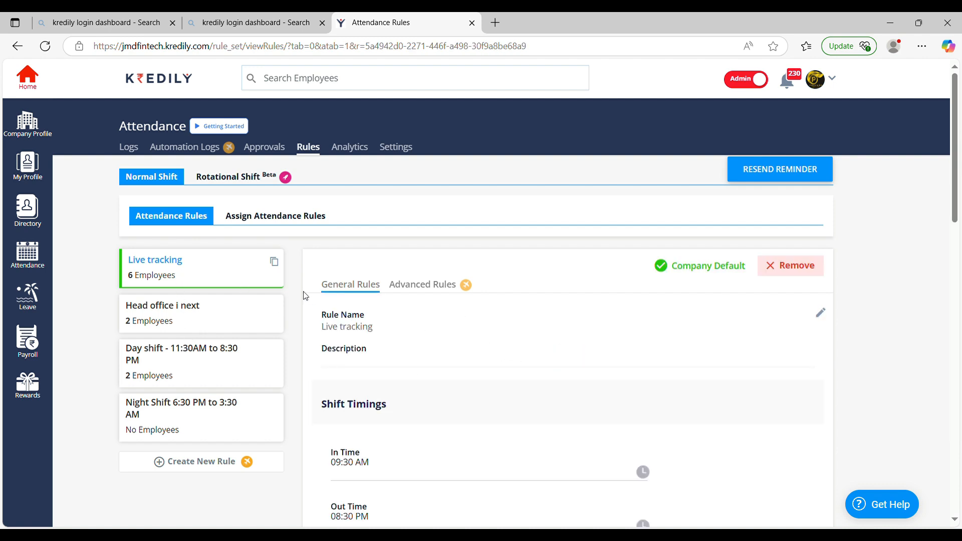
scroll(474, 331, "down", 3)
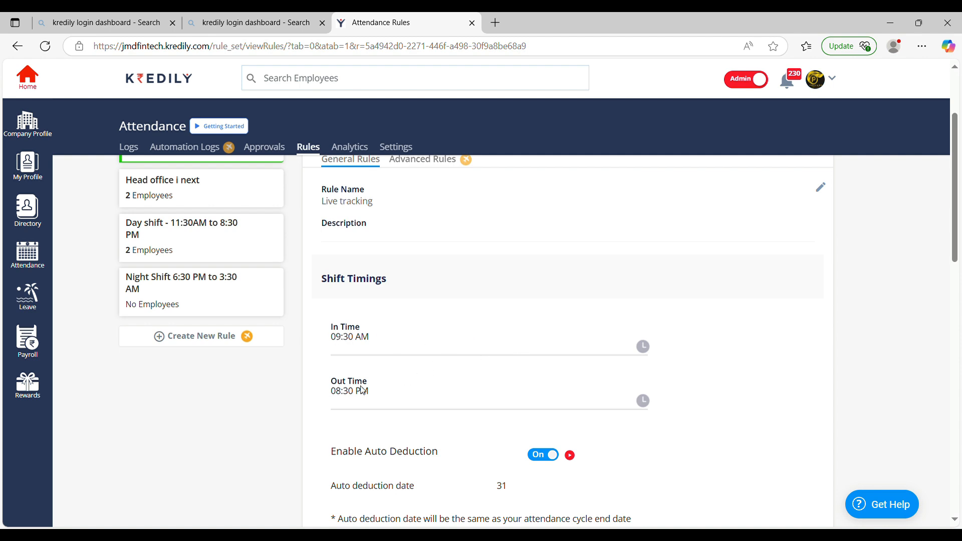
scroll(395, 392, "down", 3)
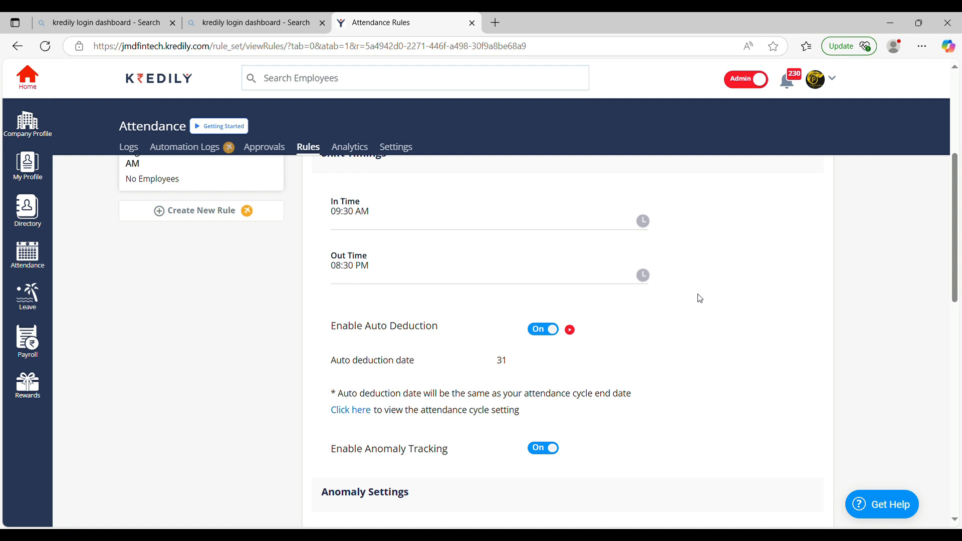
scroll(454, 489, "down", 2)
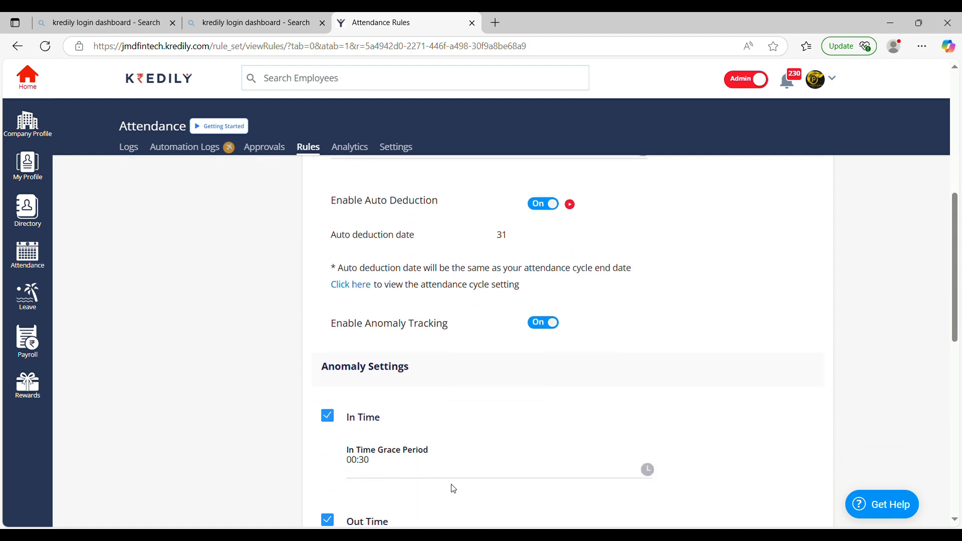
scroll(558, 331, "down", 1)
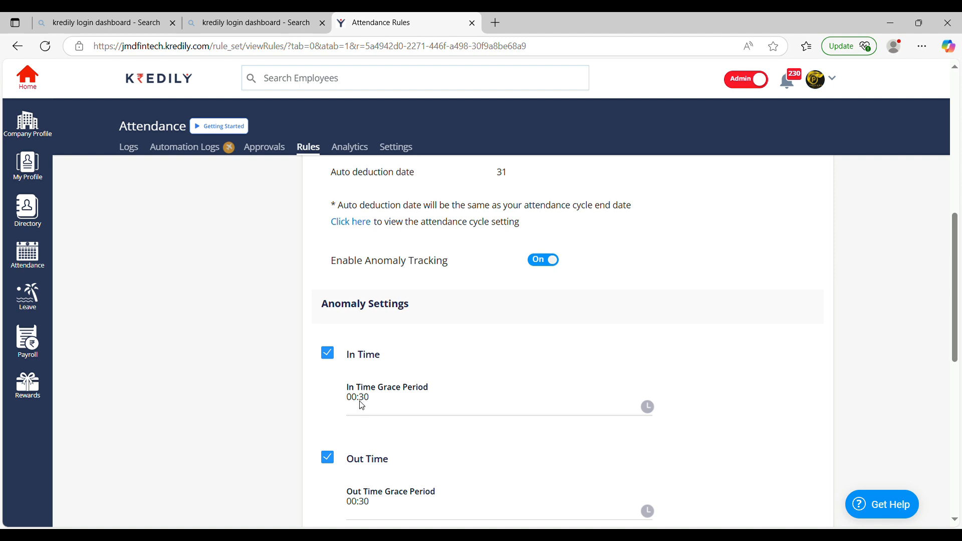
scroll(362, 405, "up", 8)
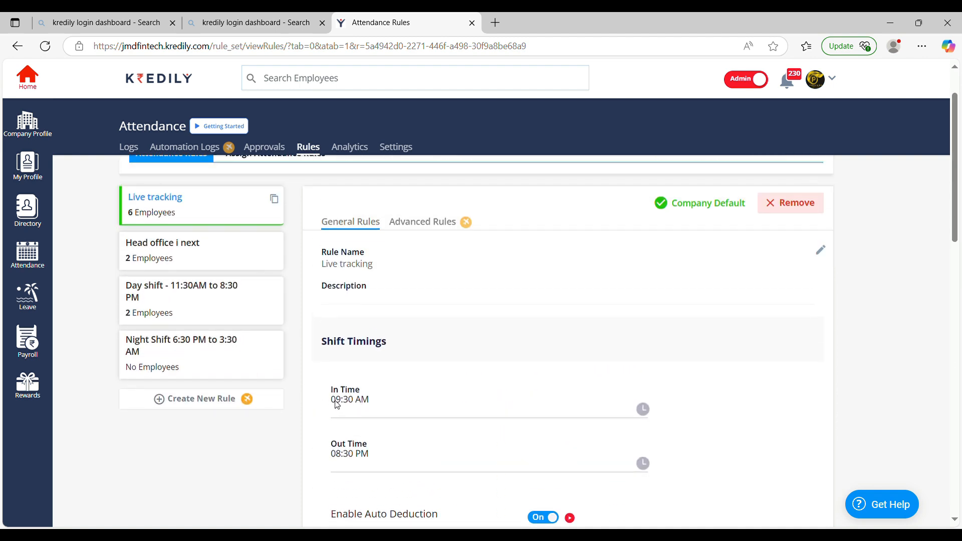
Step: Examine the Live tracking rule's anomaly settings, including work duration, break limits and auto clock-out
scroll(386, 401, "down", 4)
scroll(387, 404, "down", 3)
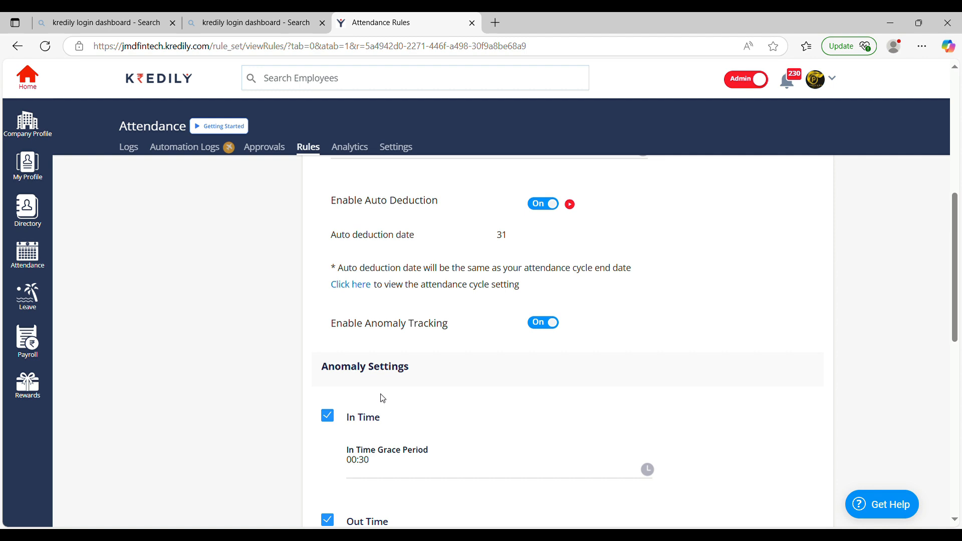
scroll(383, 398, "down", 4)
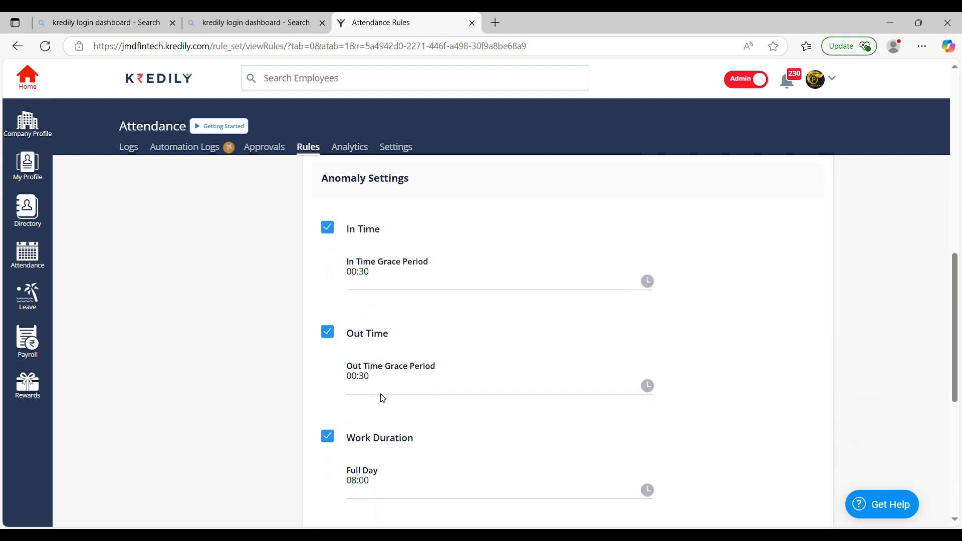
scroll(383, 399, "down", 4)
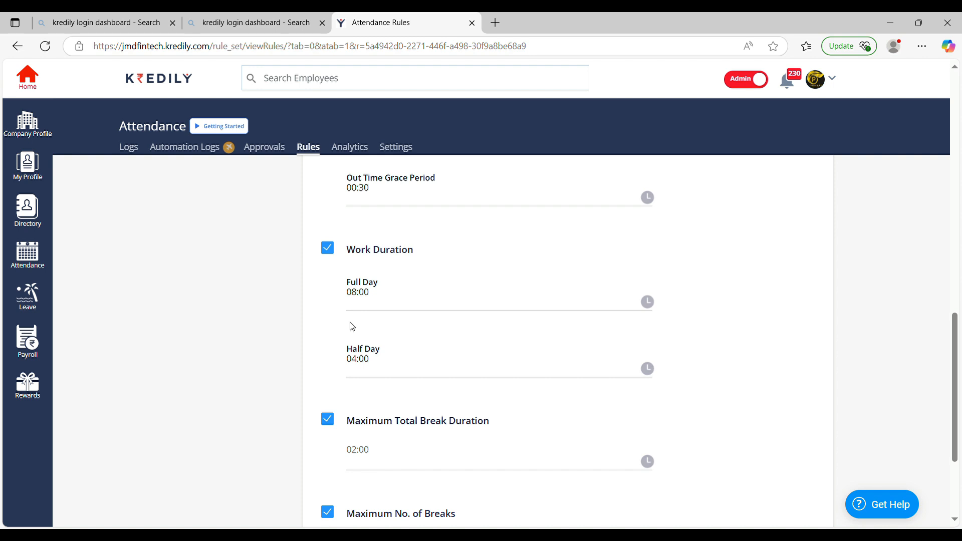
scroll(352, 326, "down", 1)
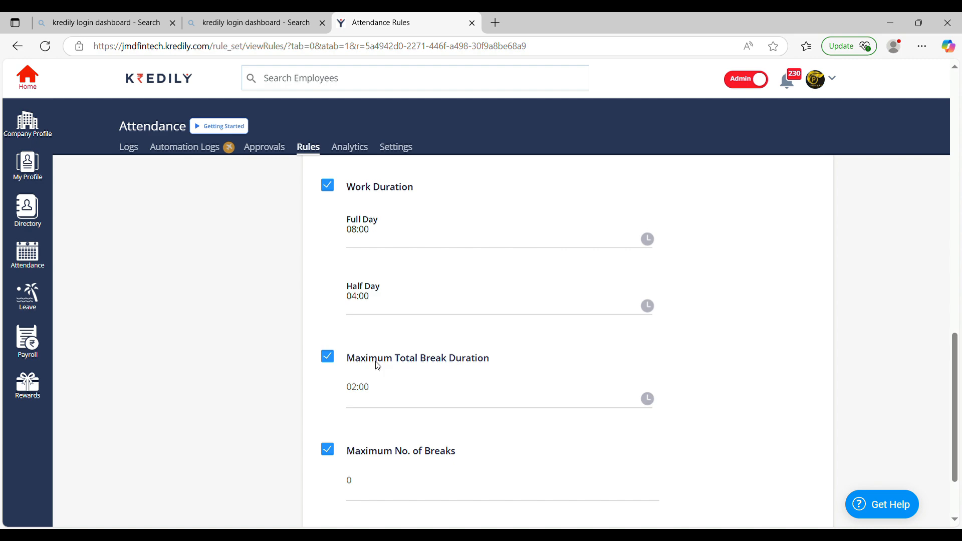
scroll(388, 365, "down", 2)
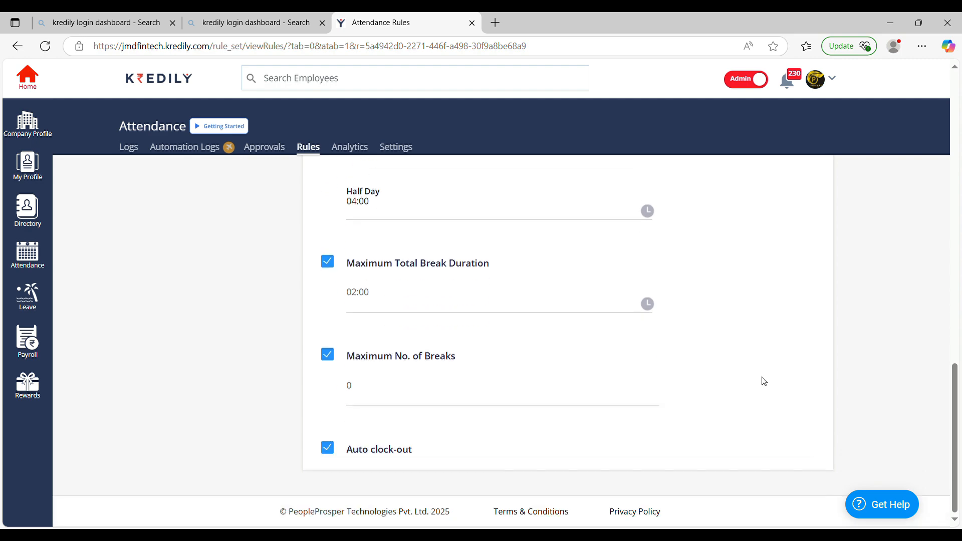
scroll(723, 368, "up", 6)
scroll(724, 368, "up", 8)
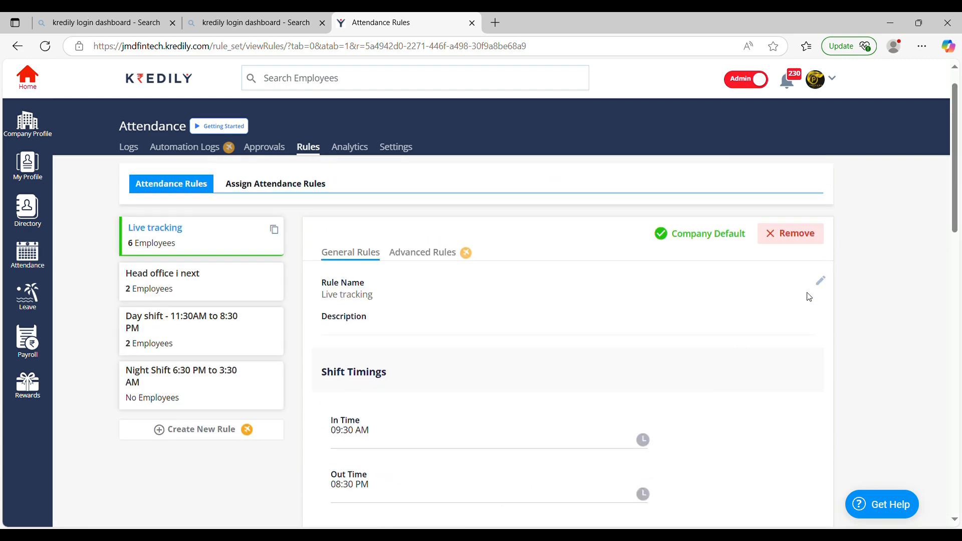
Step: Try raising the maximum number of breaks in the Live tracking rule's general settings and discard the edit
left_click(821, 281)
scroll(723, 317, "down", 15)
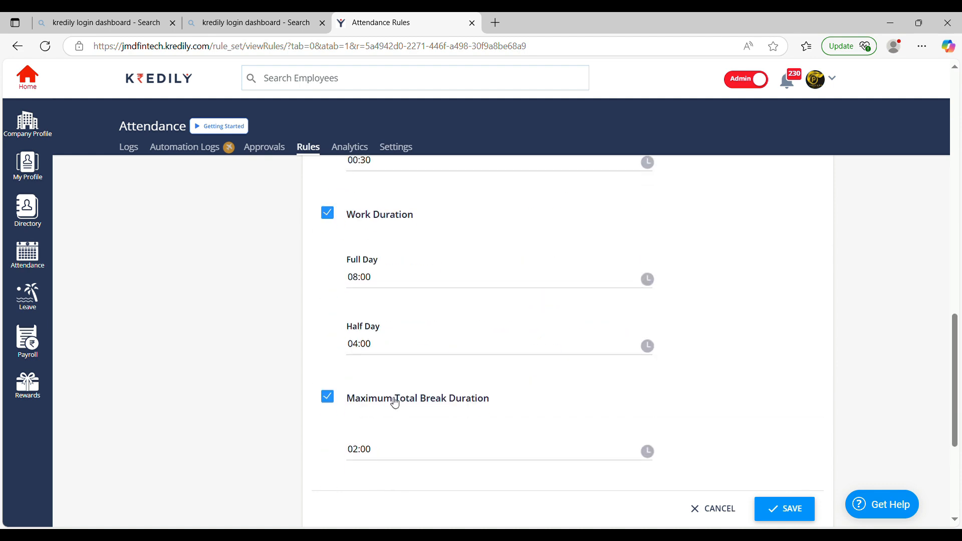
left_click(368, 338)
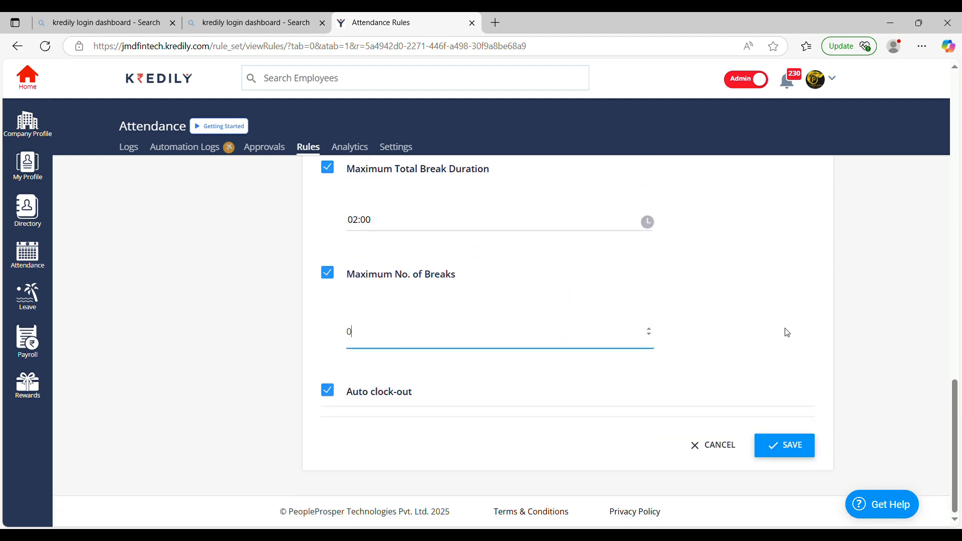
left_click(648, 330)
left_click(648, 330)
left_click(647, 330)
scroll(470, 374, "up", 5)
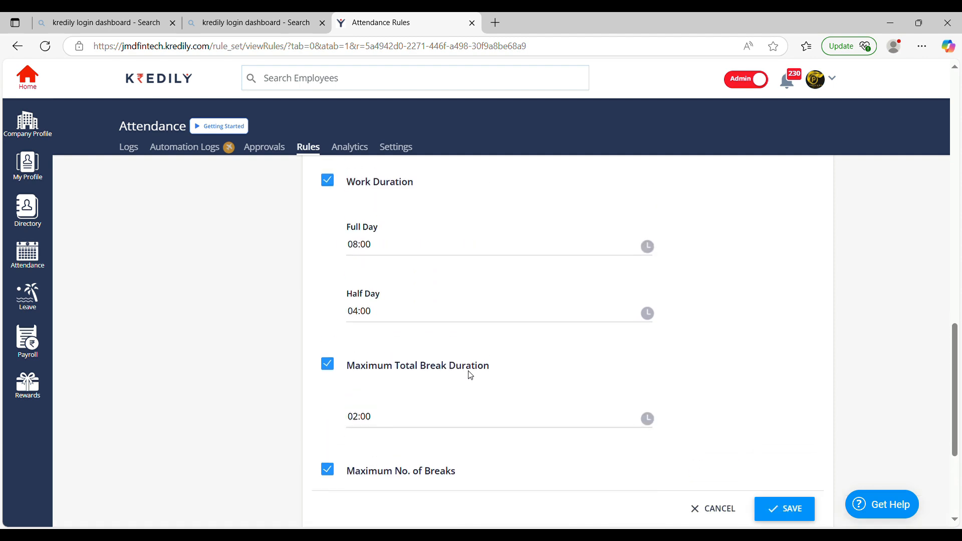
scroll(472, 376, "up", 4)
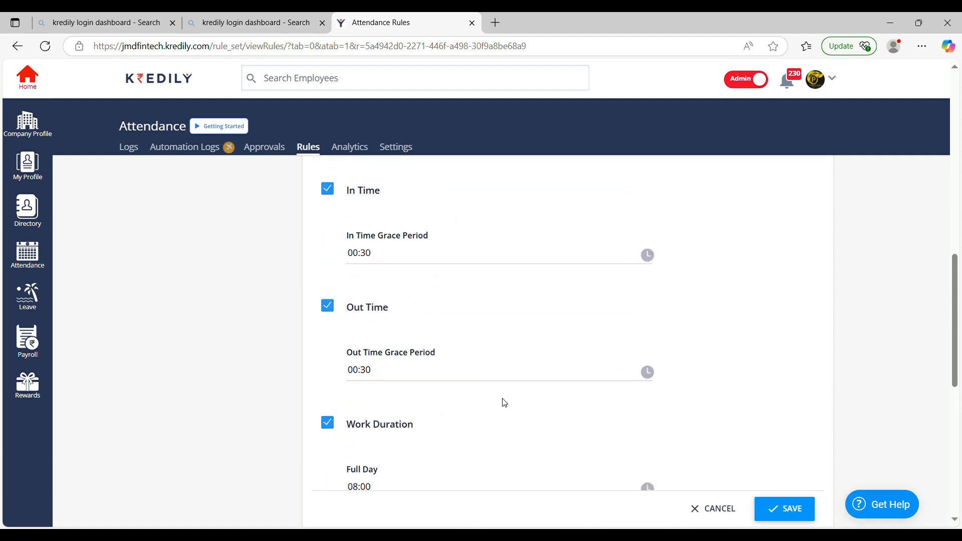
left_click(711, 509)
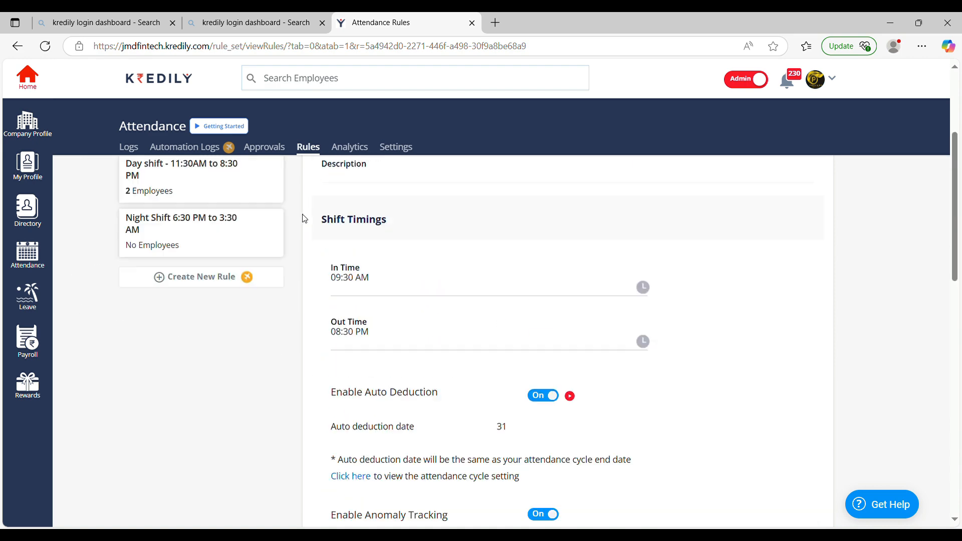
Step: Enable overtime in the Live tracking rule's advanced rules and review the overtime calculation, rounding and other attendance options
scroll(401, 281, "up", 4)
left_click(422, 285)
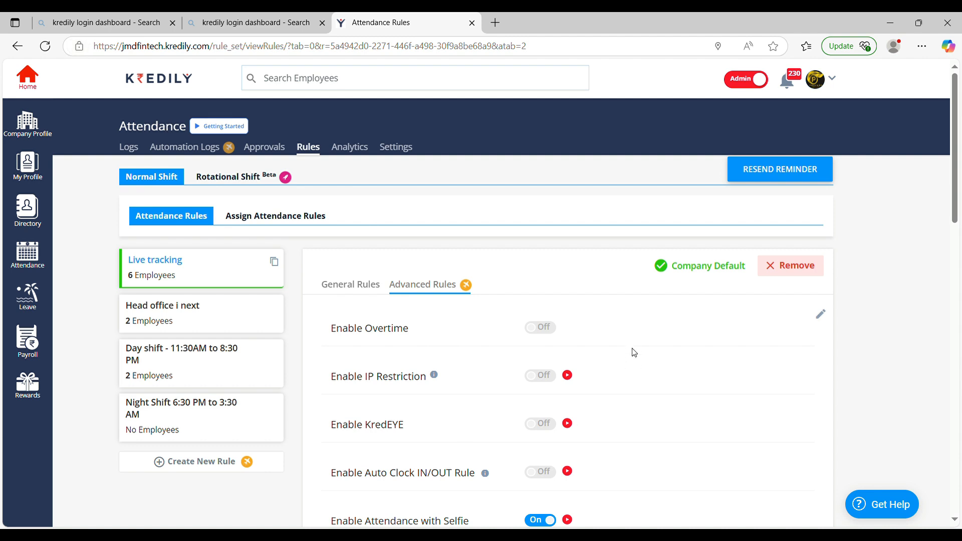
left_click(820, 314)
left_click(549, 337)
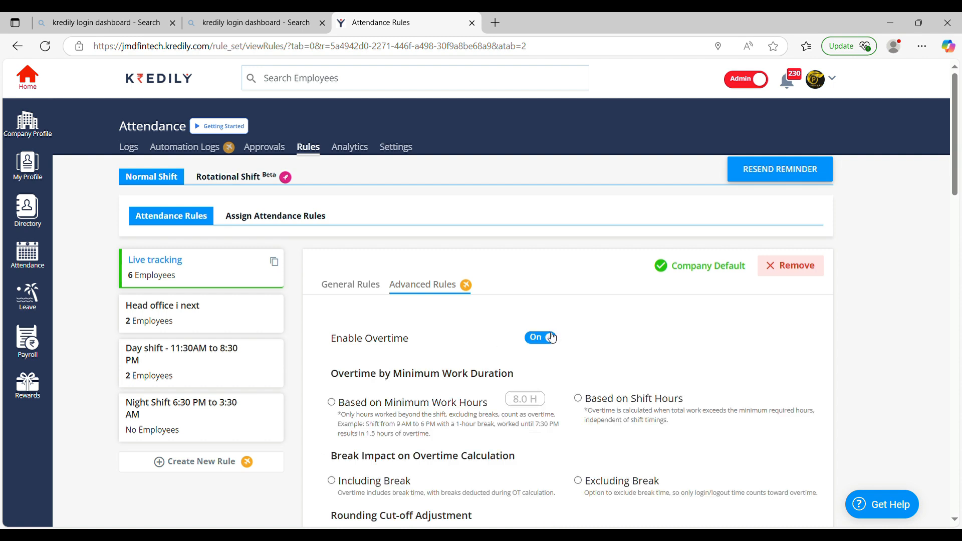
scroll(548, 335, "down", 3)
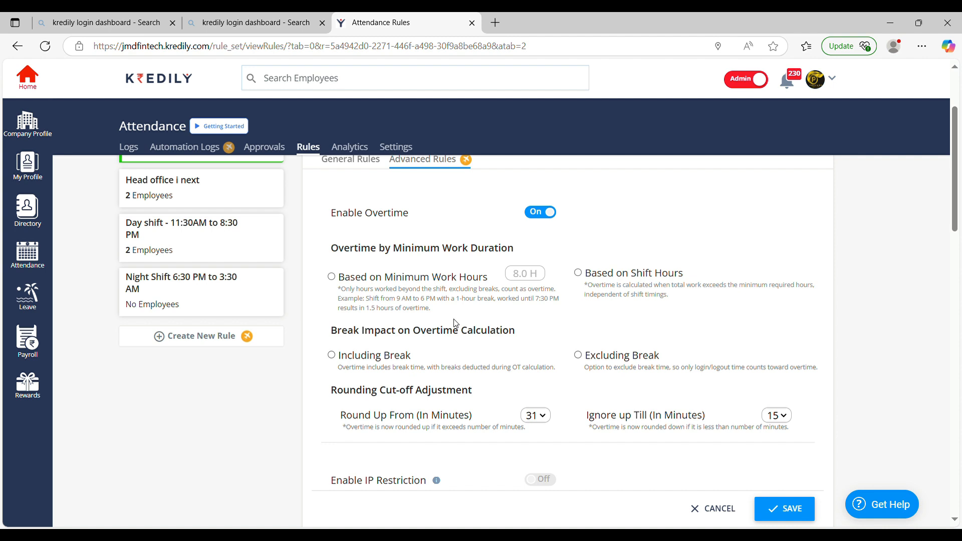
scroll(456, 323, "down", 4)
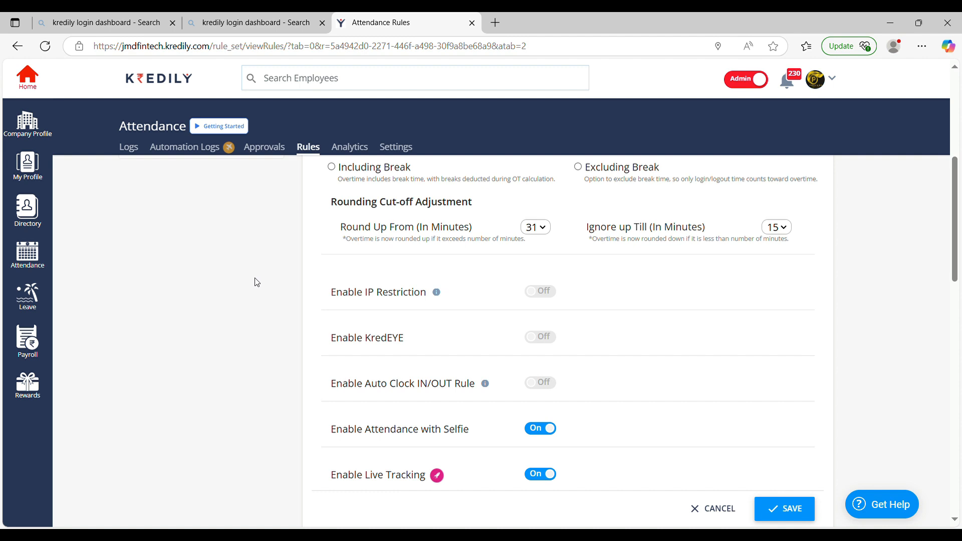
scroll(256, 282, "down", 1)
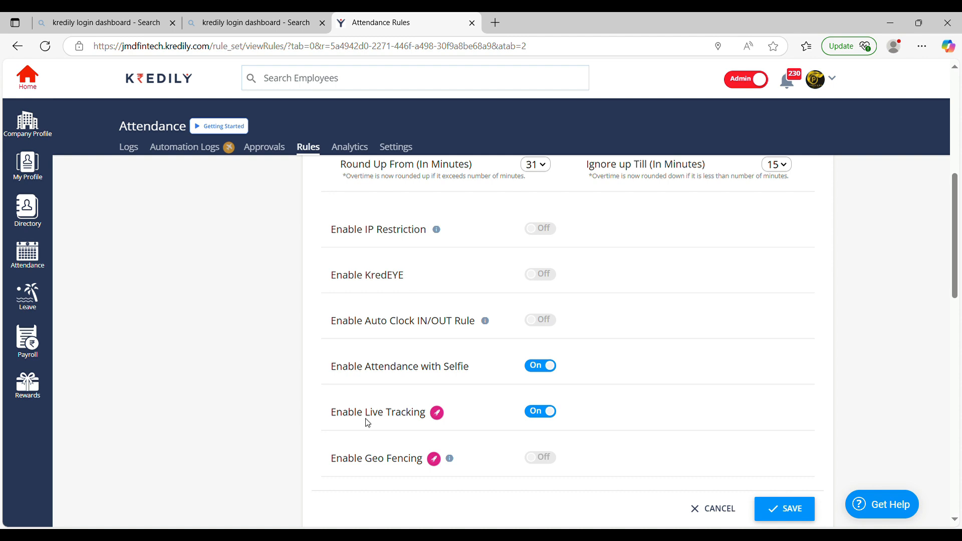
scroll(368, 423, "down", 3)
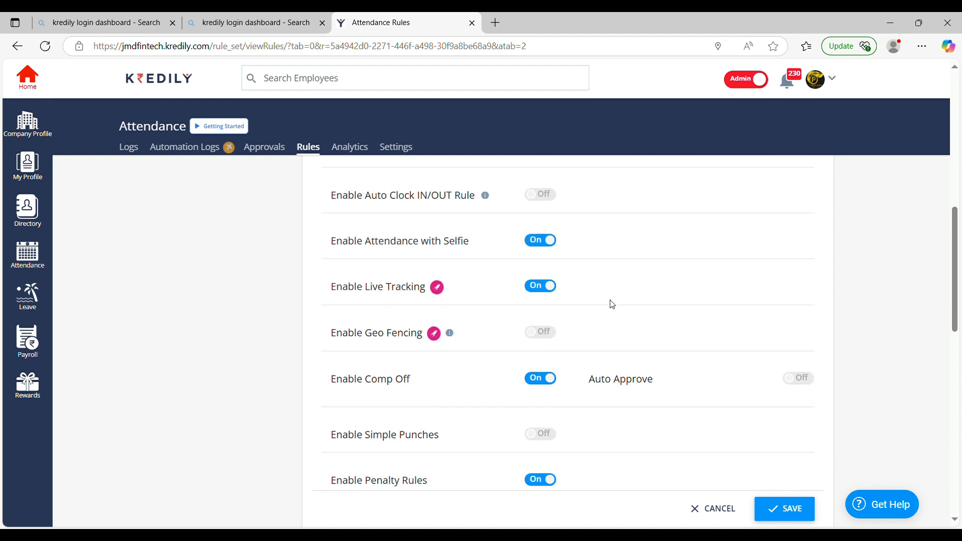
Step: Enable geo fencing in the Live tracking rule and set its location to Hsr Bda Complex in HSR Layout, Bengaluru
left_click(544, 331)
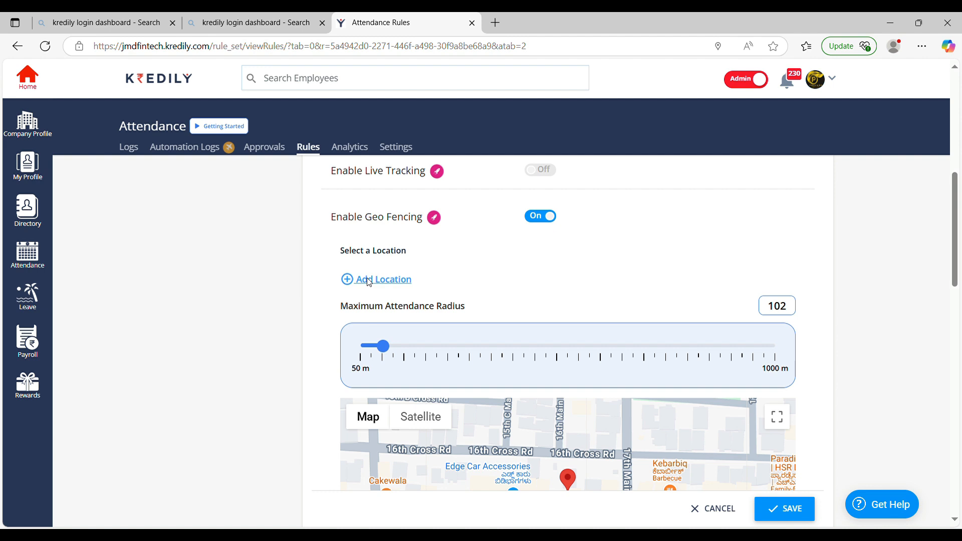
scroll(369, 282, "down", 2)
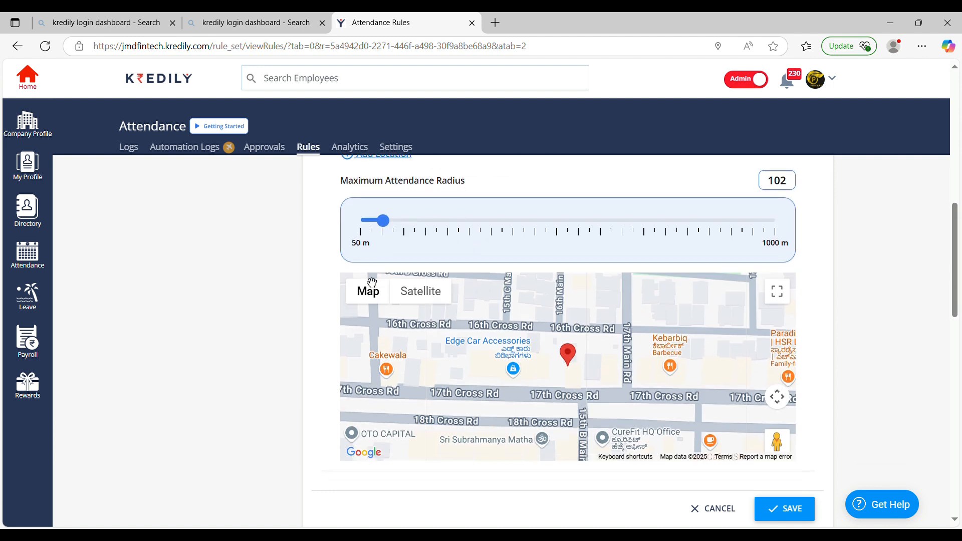
scroll(371, 282, "up", 1)
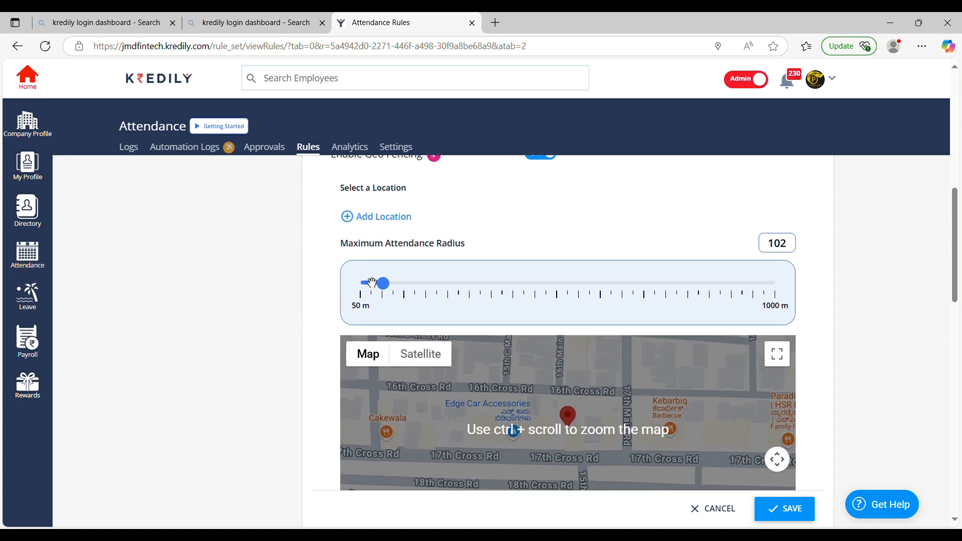
scroll(369, 281, "up", 1)
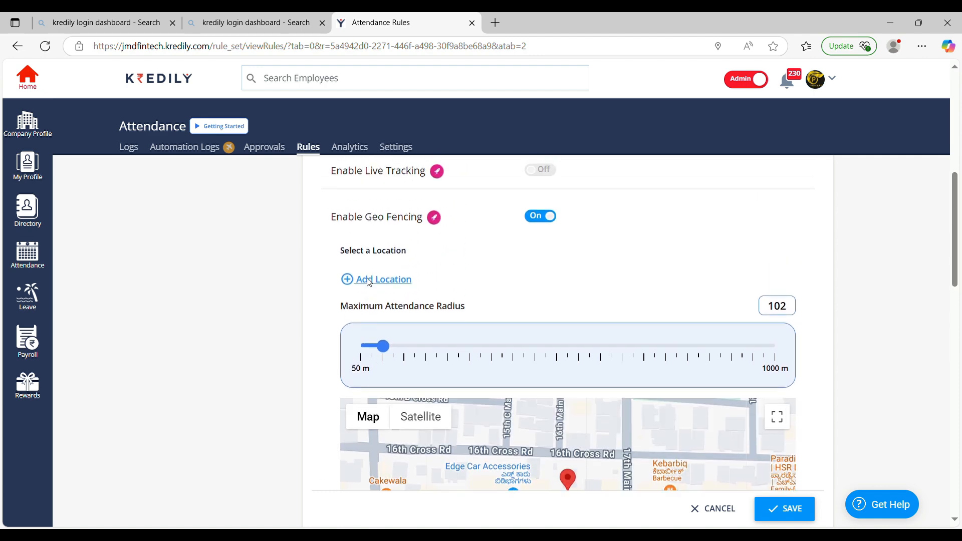
left_click(369, 281)
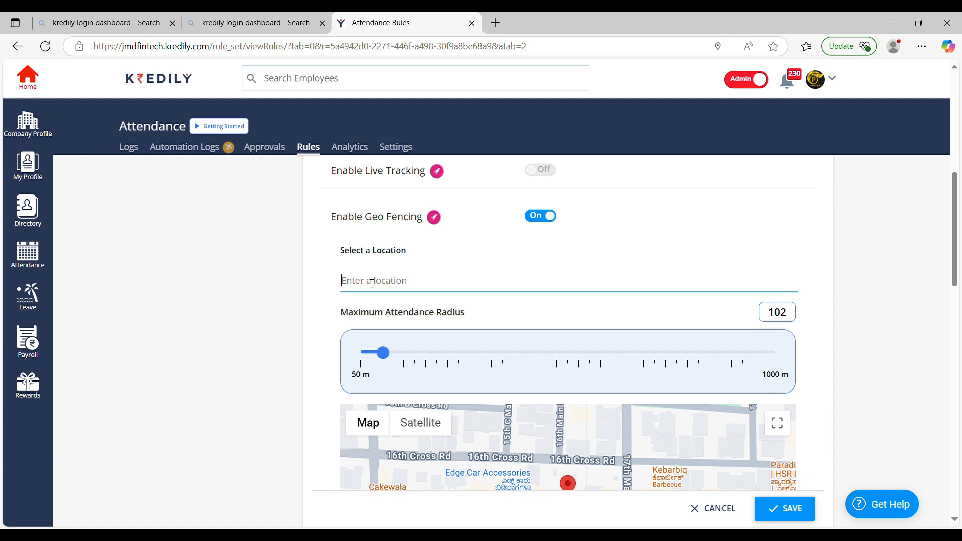
type("hsr bda")
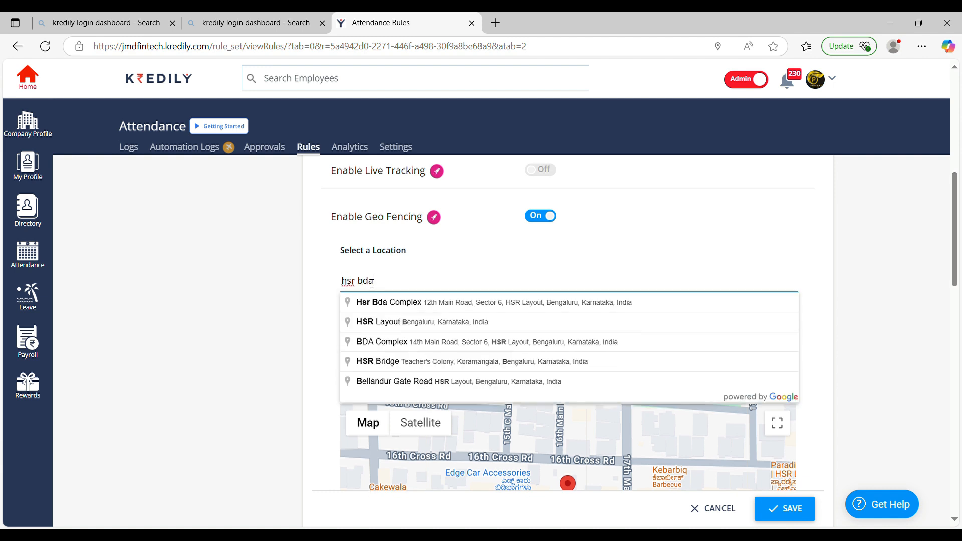
left_click(404, 302)
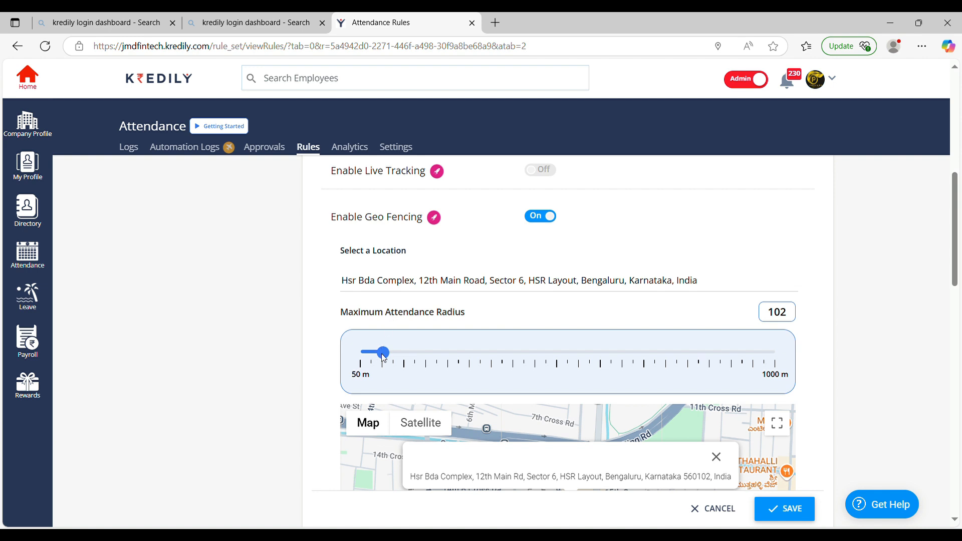
Step: Try the maximum attendance radius slider for geo fencing and examine the selected location on the map
mouse_move(383, 357)
left_mouse_down()
mouse_move(365, 358)
mouse_move(378, 357)
left_mouse_up()
left_click_drag(359, 355, 383, 359)
scroll(852, 316, "down", 3)
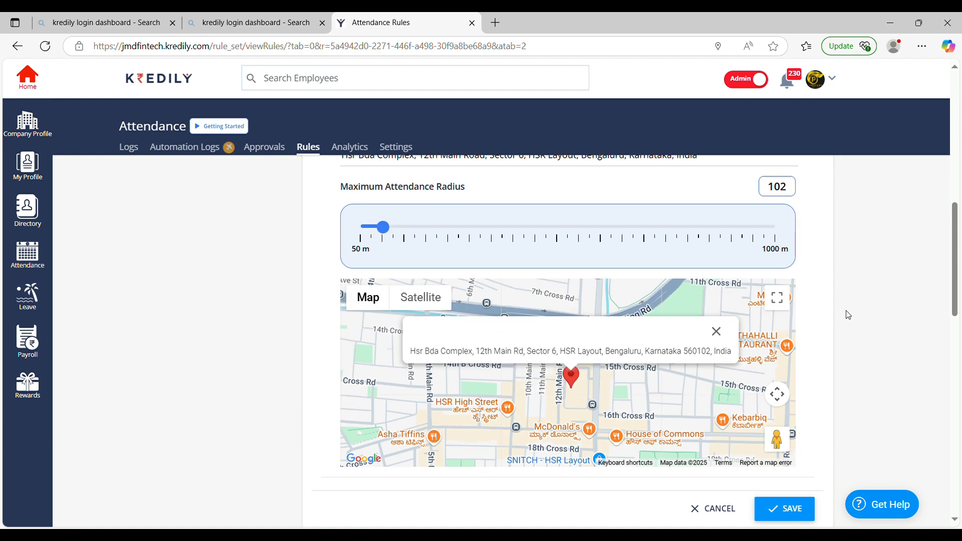
scroll(847, 315, "up", 1)
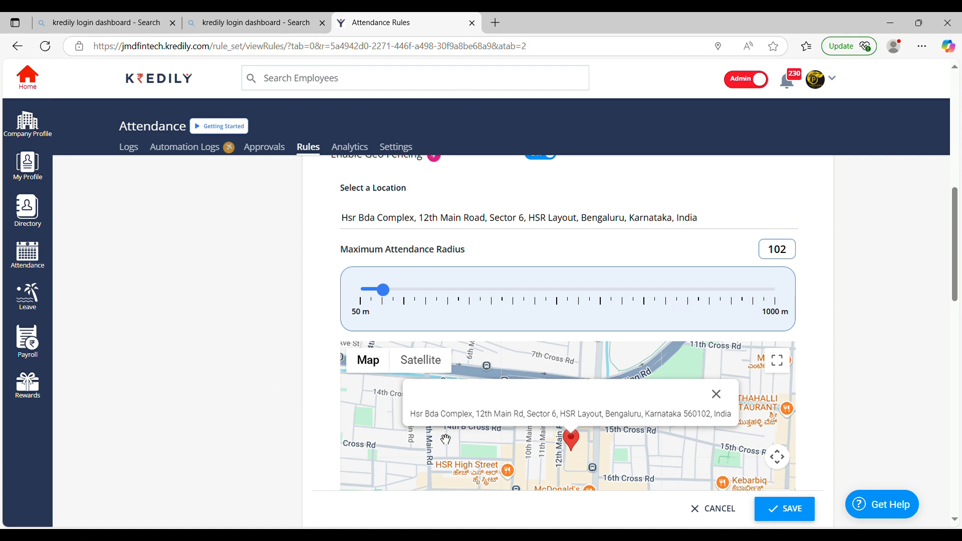
scroll(570, 385, "down", 2)
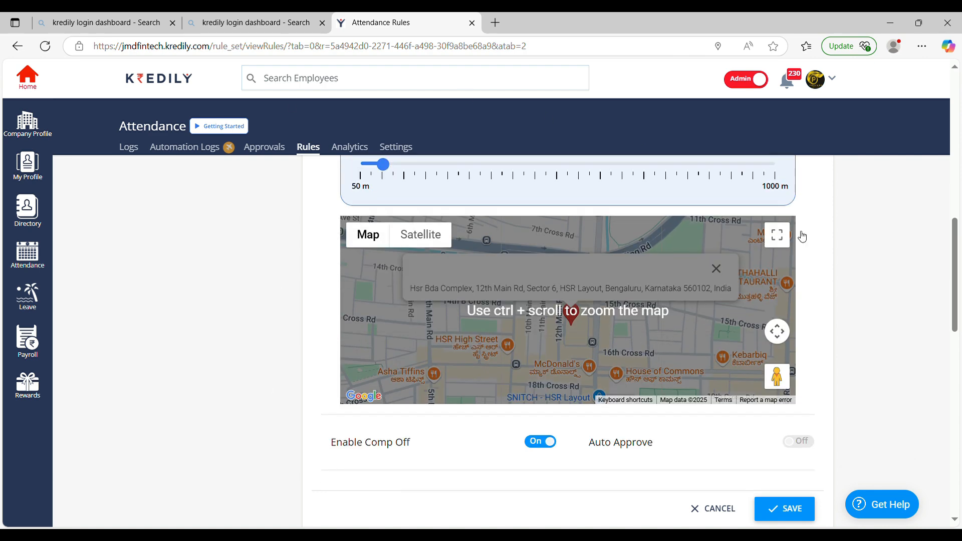
scroll(318, 437, "down", 2)
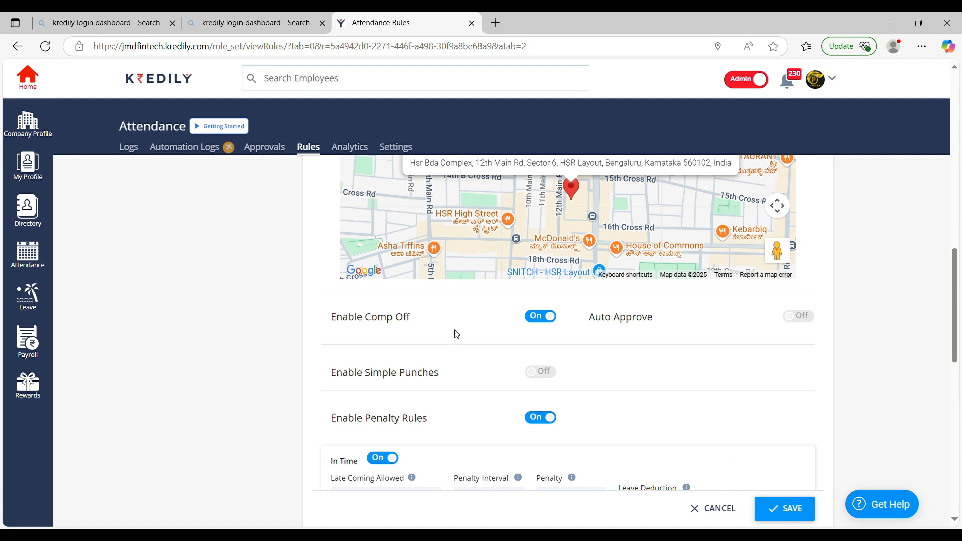
Step: Review the Live tracking rule's penalty rules for in time, out time and work duration, including penalty intervals and leave deductions
scroll(456, 333, "down", 3)
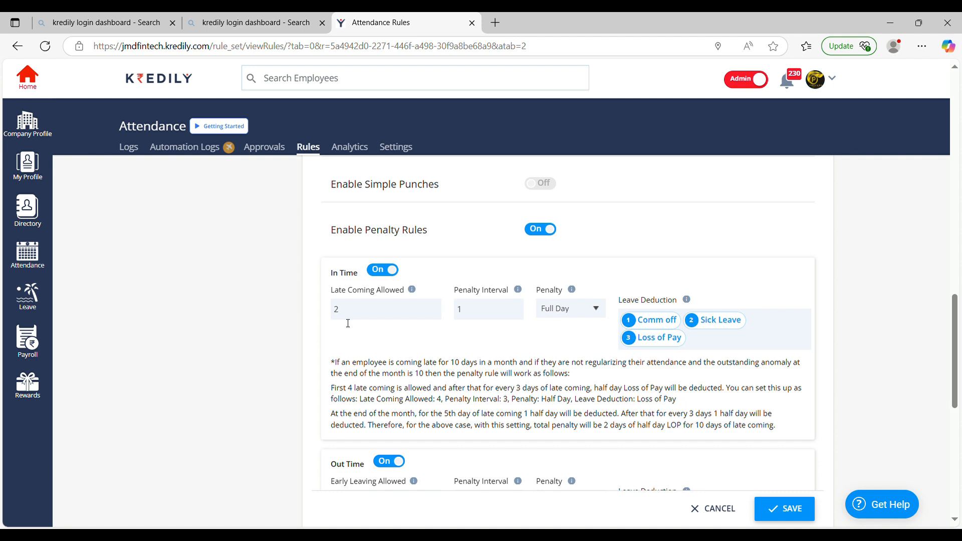
left_click(471, 312)
left_click(458, 344)
mouse_move(628, 336)
scroll(500, 345, "down", 2)
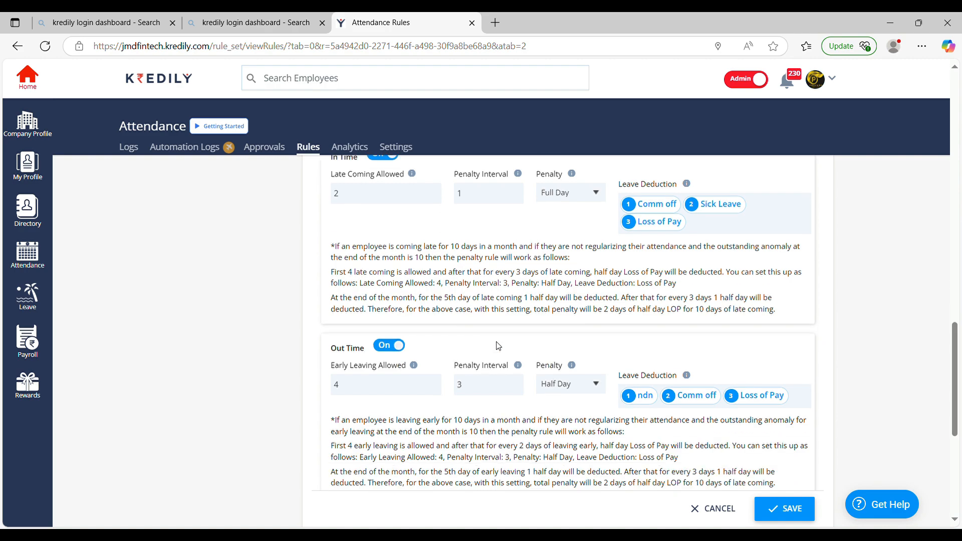
scroll(498, 346, "down", 1)
scroll(498, 346, "down", 4)
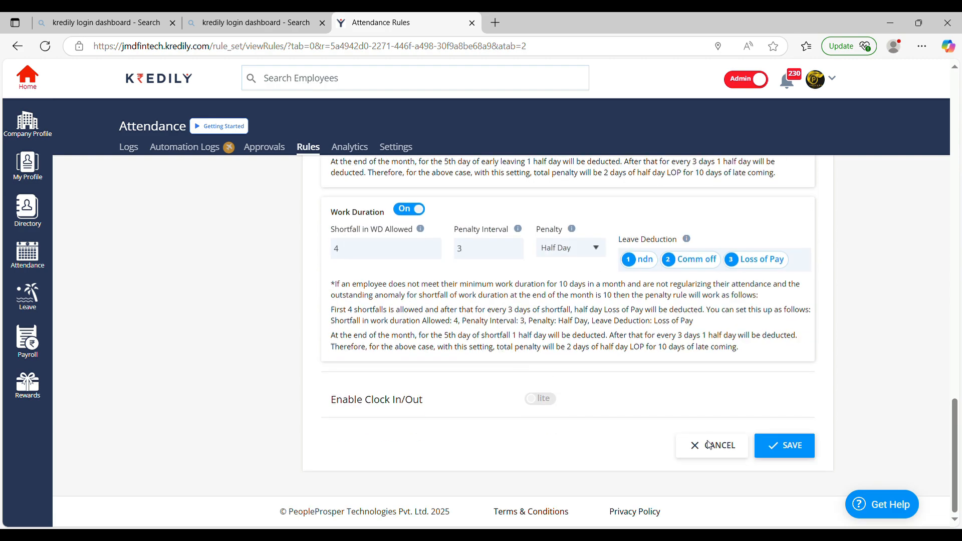
scroll(614, 432, "up", 8)
scroll(611, 433, "up", 12)
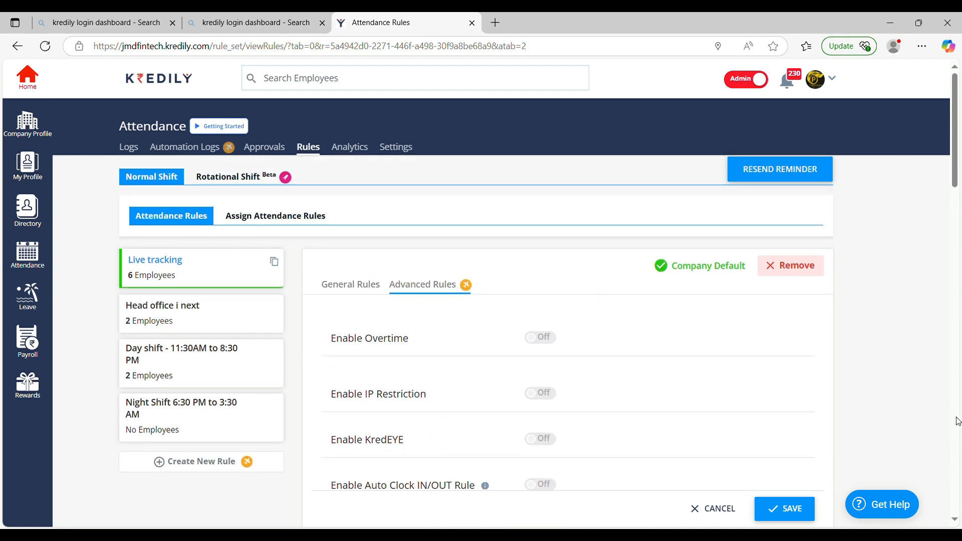
Step: Open the attendance rule assignments for normal shifts, select all listed employees and clear the selection again
left_click(922, 426)
left_click(275, 225)
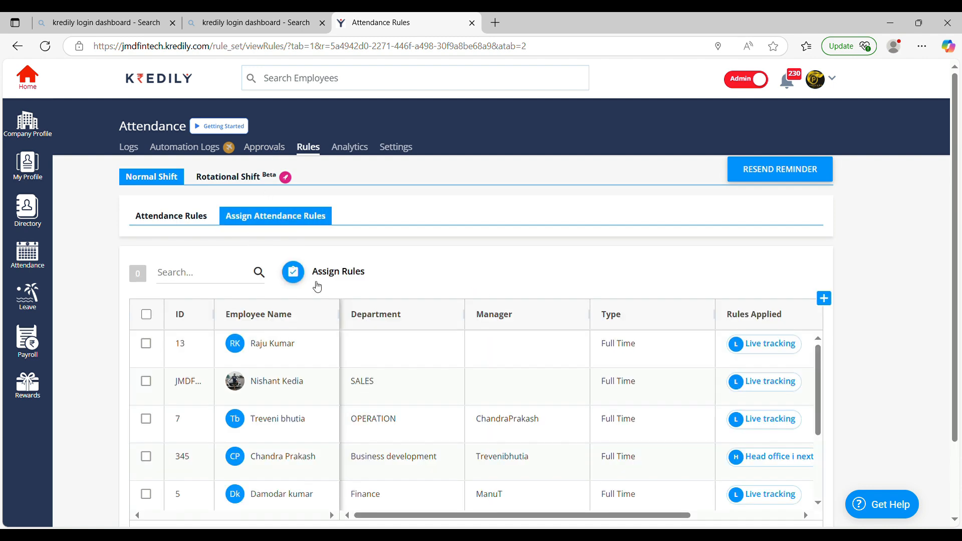
left_click(147, 314)
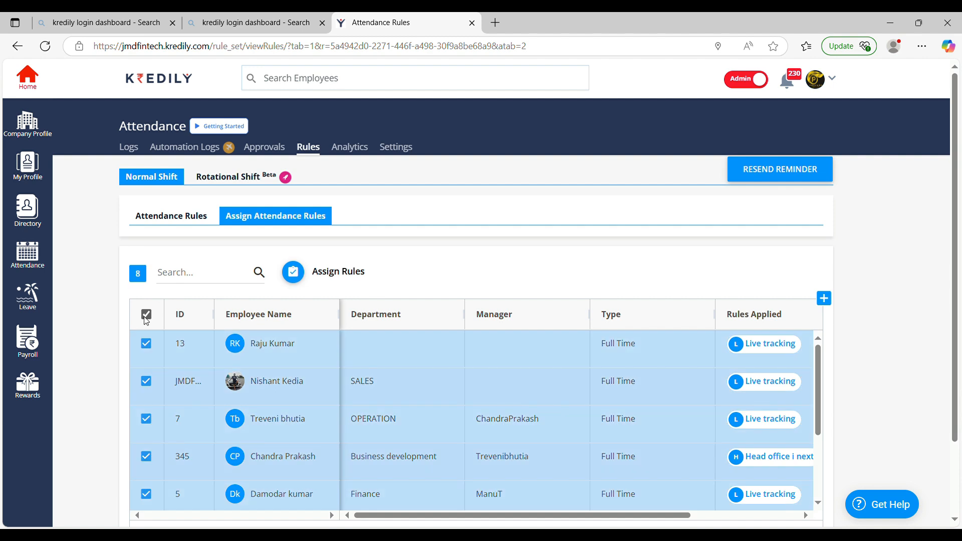
left_click(146, 314)
Step: Assign the Live tracking rule to the first two employees in the list with effective date 01/03/2025
left_click(147, 345)
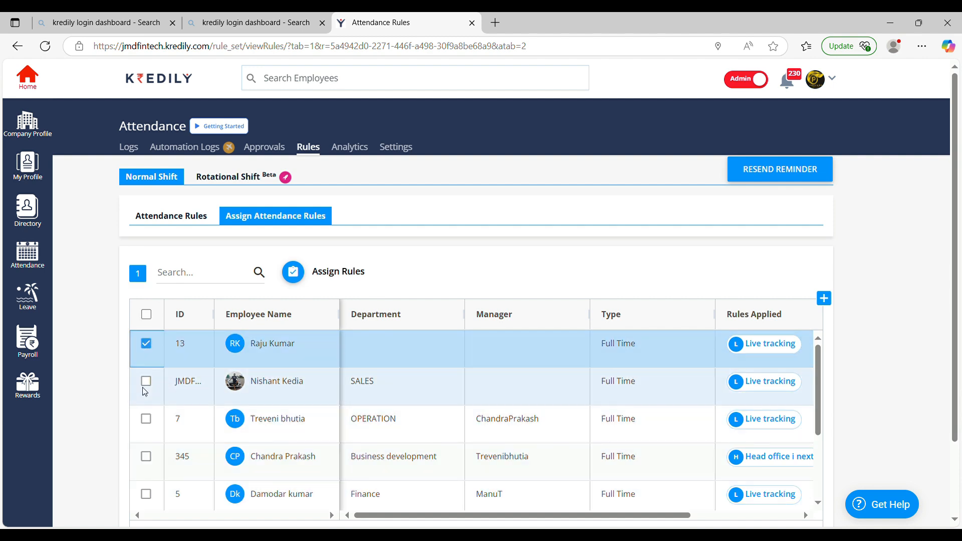
left_click(146, 385)
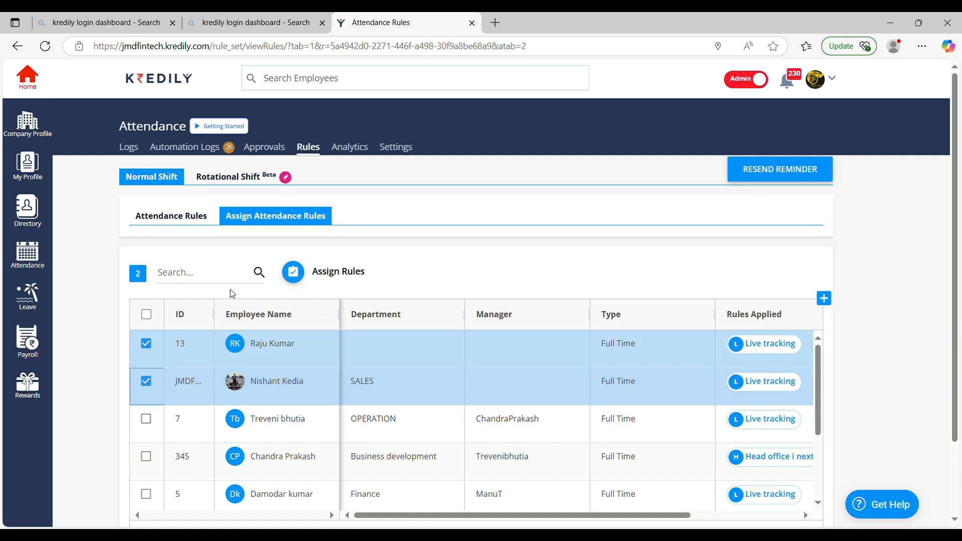
left_click(295, 275)
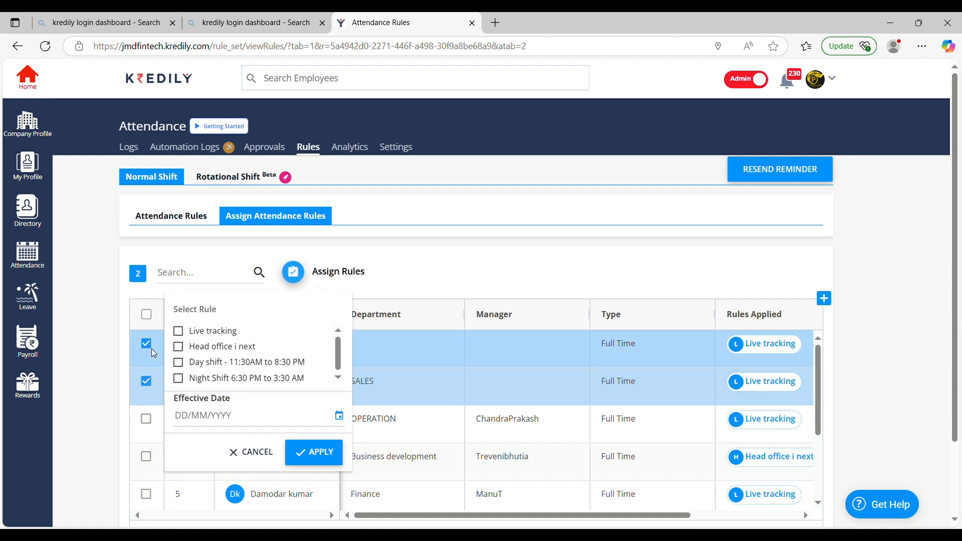
left_click(178, 331)
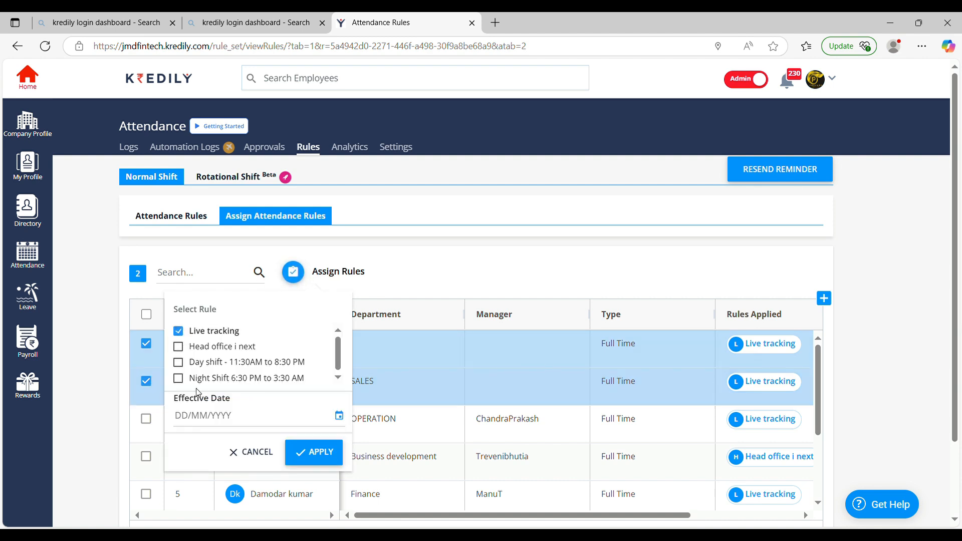
left_click(215, 419)
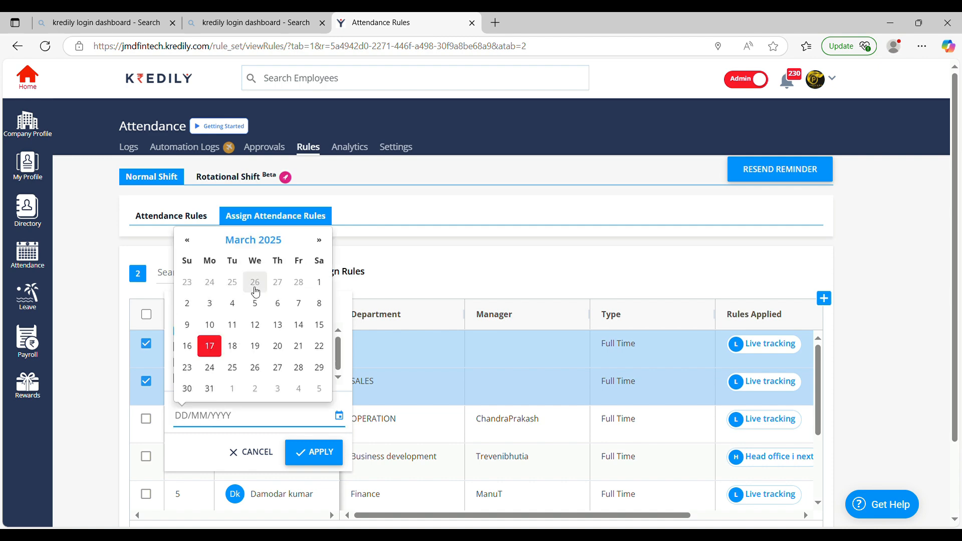
left_click(324, 283)
left_click(318, 456)
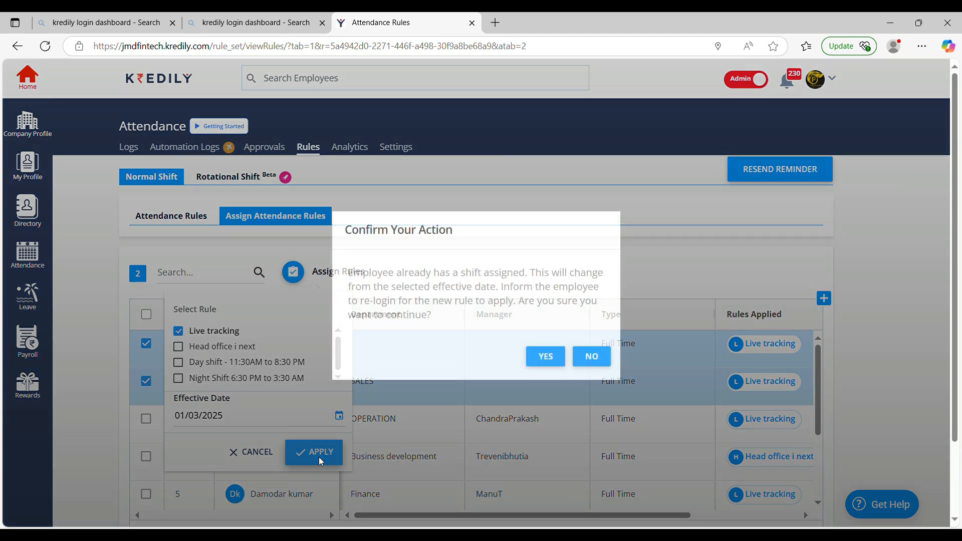
left_click(551, 358)
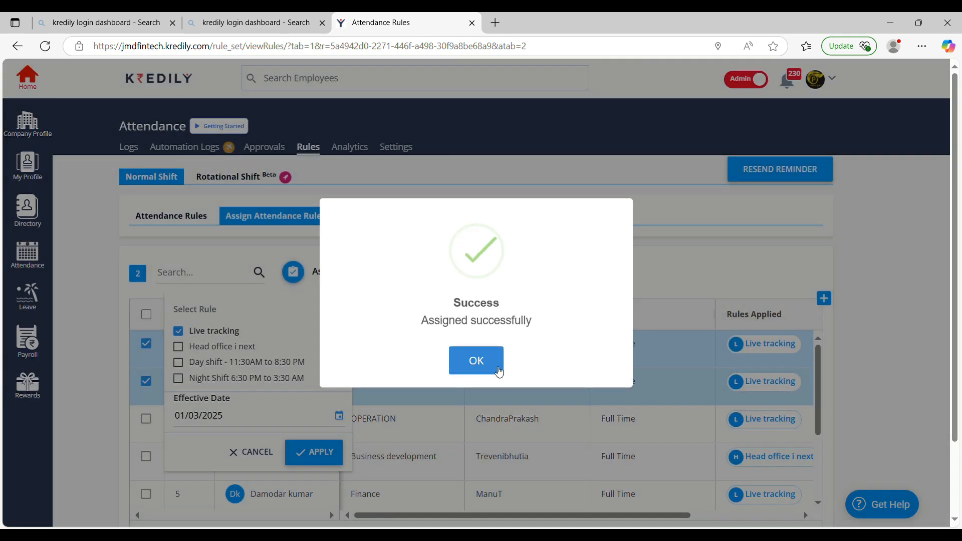
left_click(484, 369)
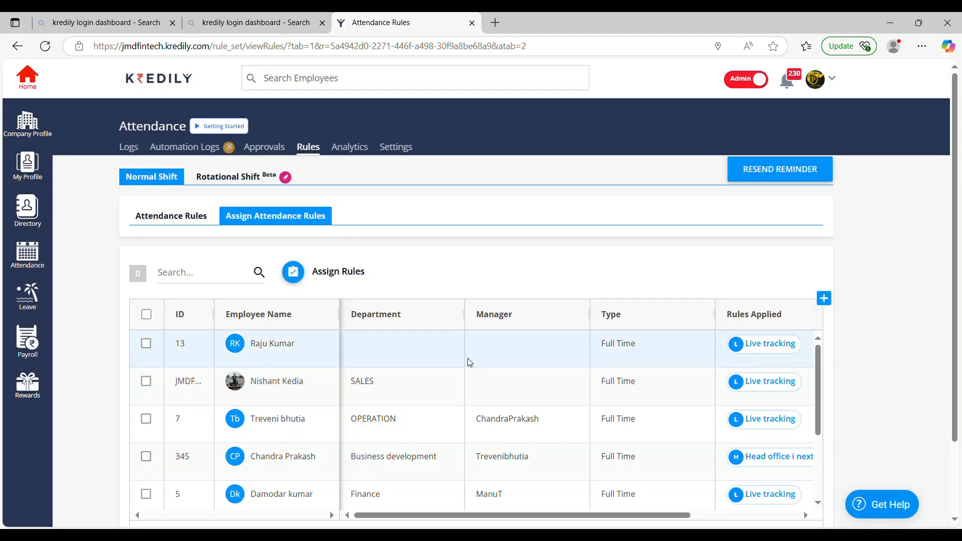
Step: View the attendance approvals and the penalty logs in the automation logs, selecting and deselecting all penalty entries
left_click(274, 150)
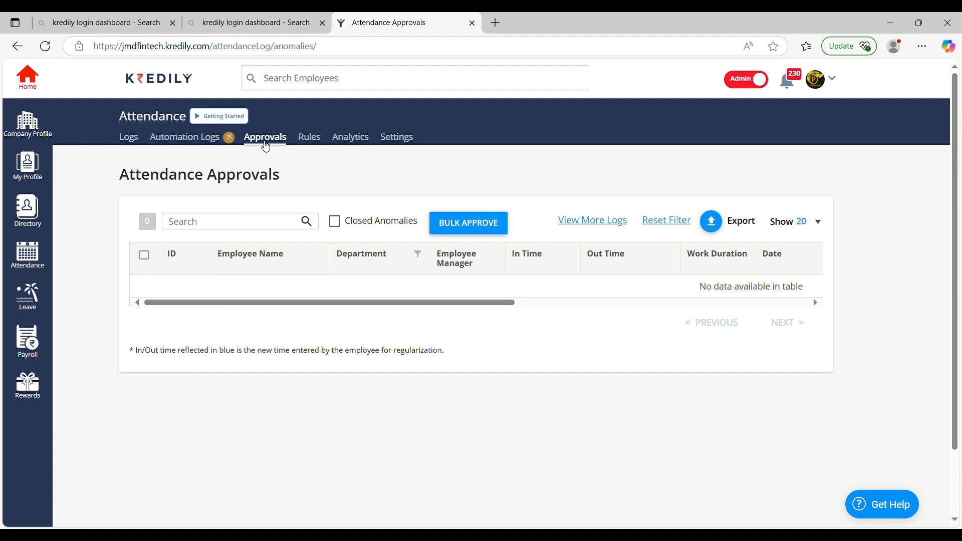
left_click(175, 147)
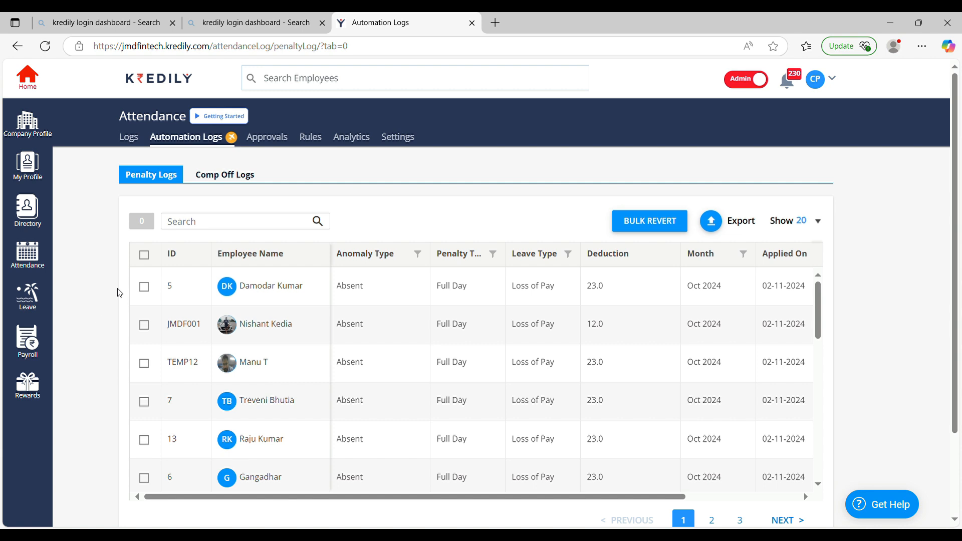
left_click(144, 254)
left_click(144, 254)
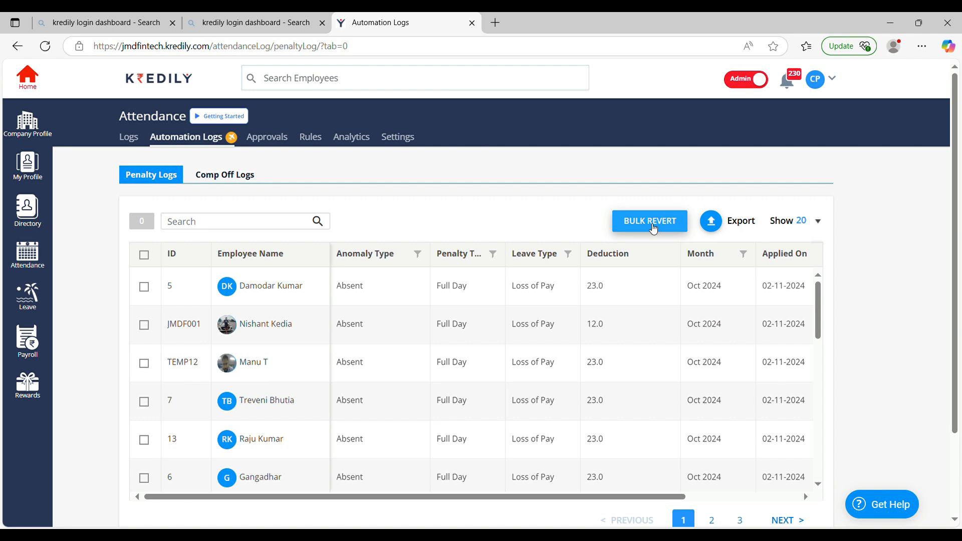
Step: Open the attendance logs for 18/12/2024 and review the employees' status, in time and out time
left_click(130, 141)
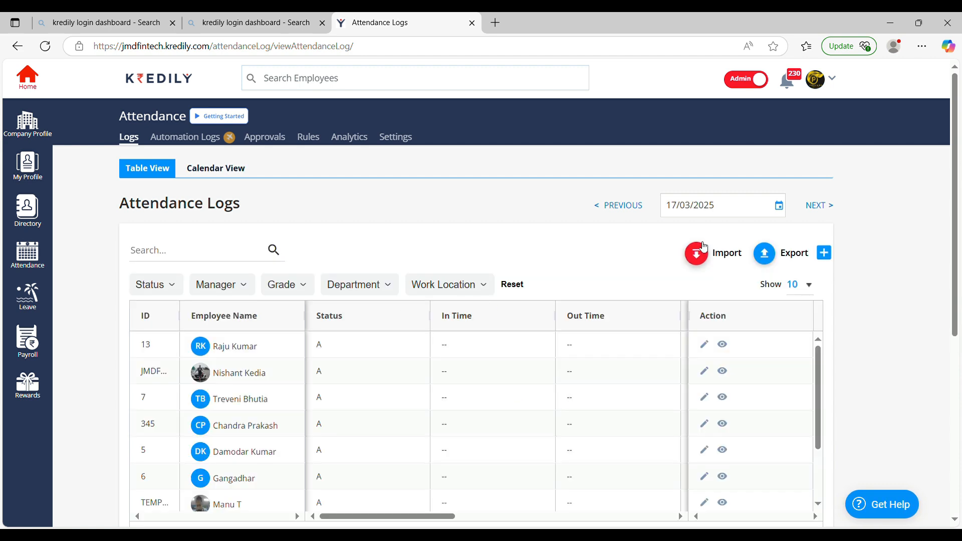
left_click(712, 205)
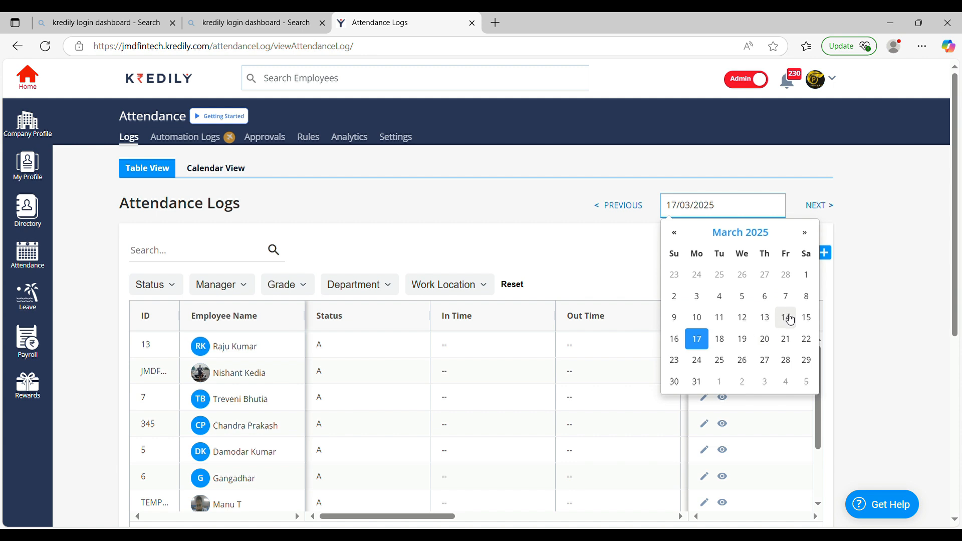
left_click(678, 232)
left_click(677, 233)
left_click(677, 232)
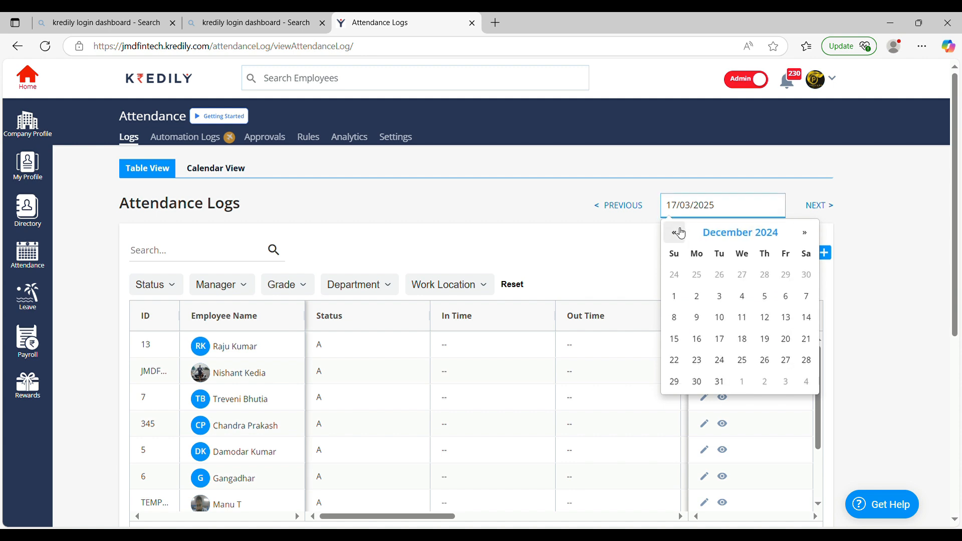
left_click(734, 340)
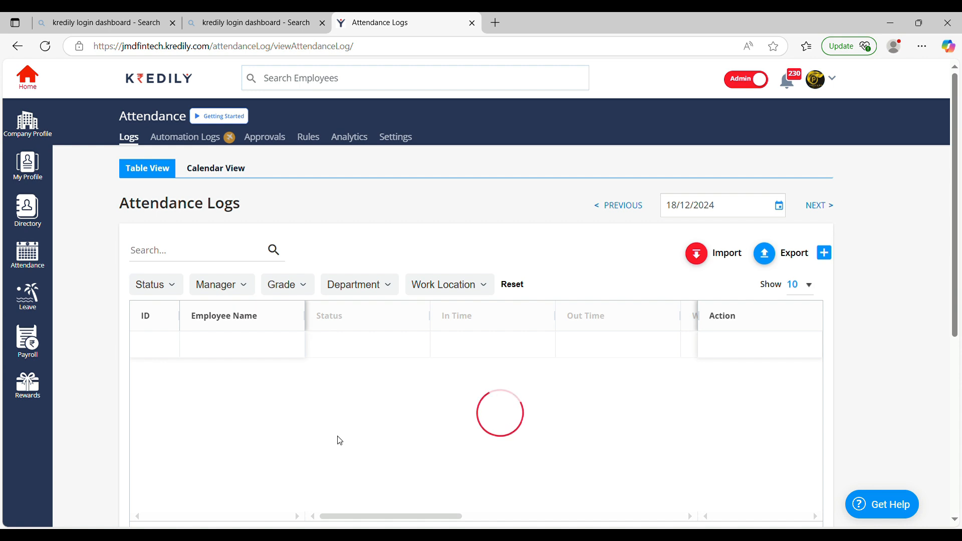
scroll(340, 440, "down", 3)
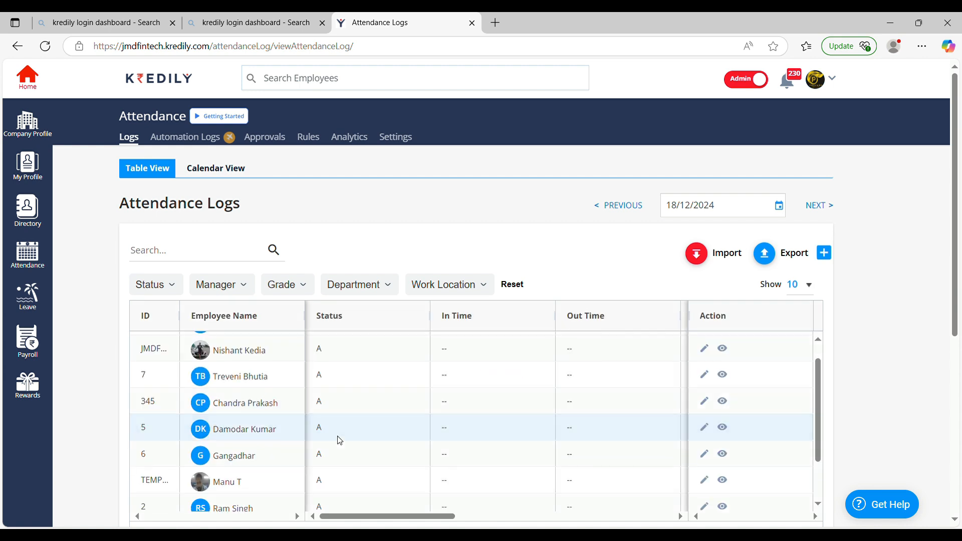
scroll(340, 440, "up", 3)
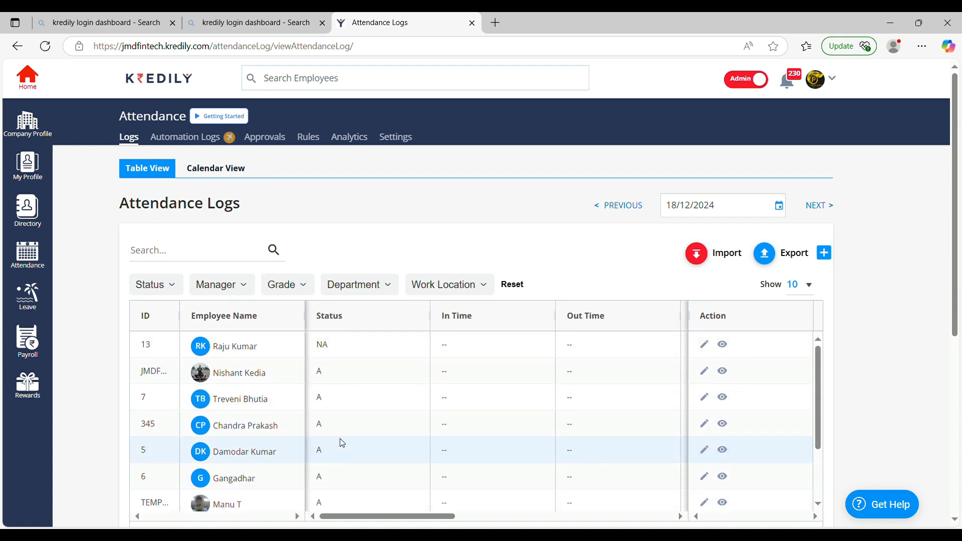
scroll(253, 374, "down", 2)
scroll(253, 375, "down", 1)
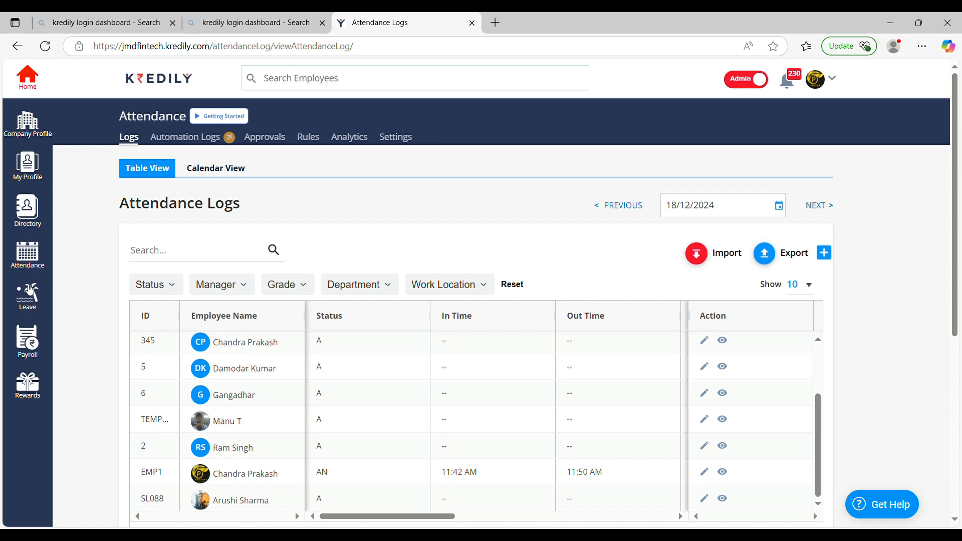
Step: Open the leave rules and review the general settings of the Comm Off rule, including leaves allowed in a year and accrual frequency
left_click(31, 297)
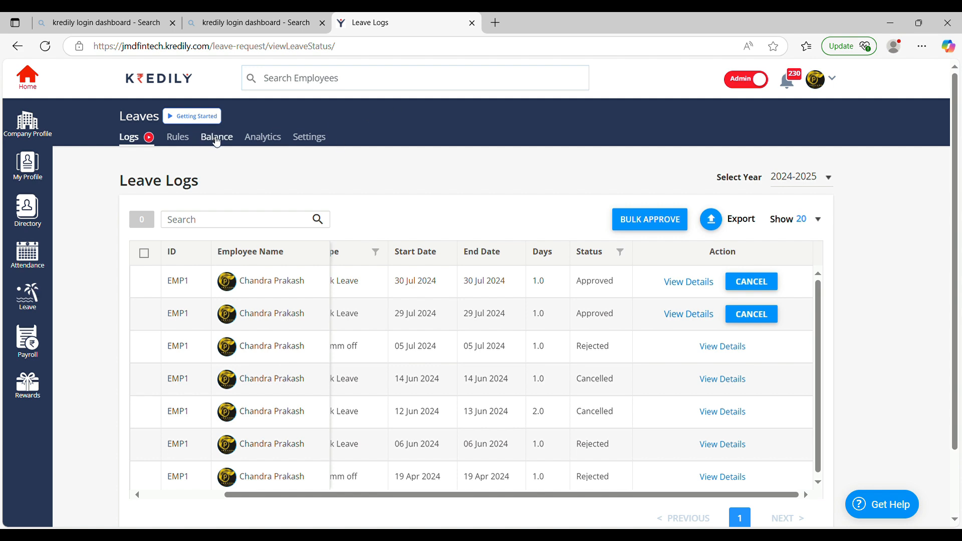
left_click(176, 137)
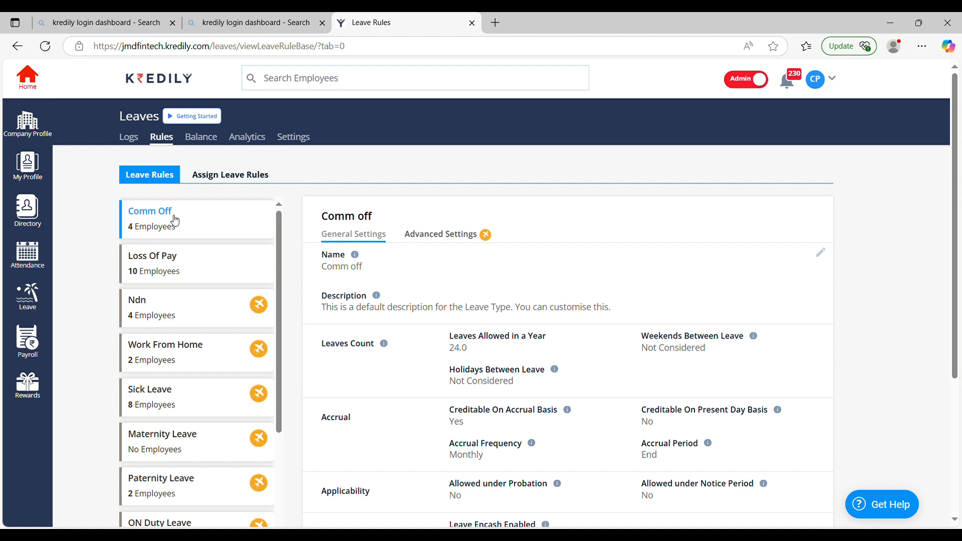
double_click(452, 352)
scroll(523, 386, "down", 1)
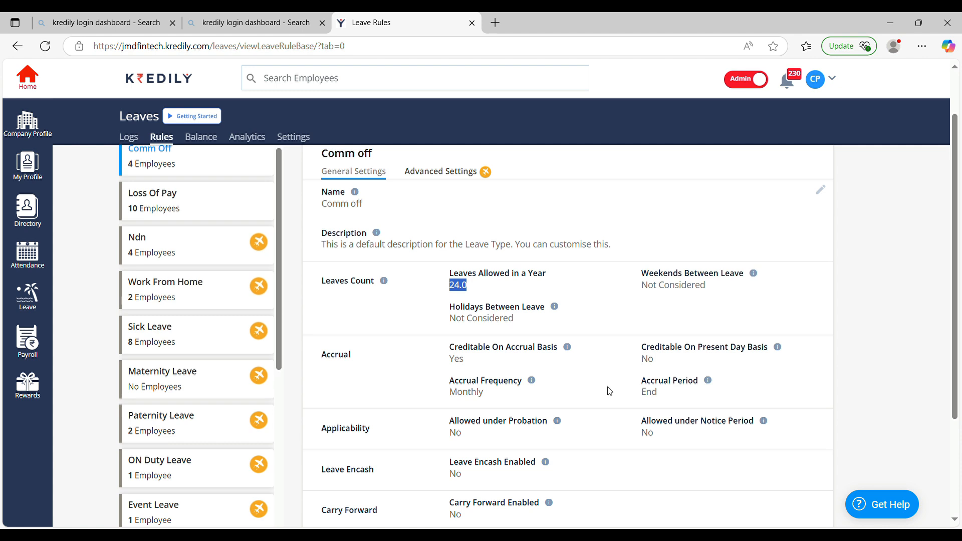
left_click(523, 377)
Step: Open the Comm Off rule's general settings for editing, review the leave count, accrual, encash and carry forward options, and cancel without saving
left_click(820, 190)
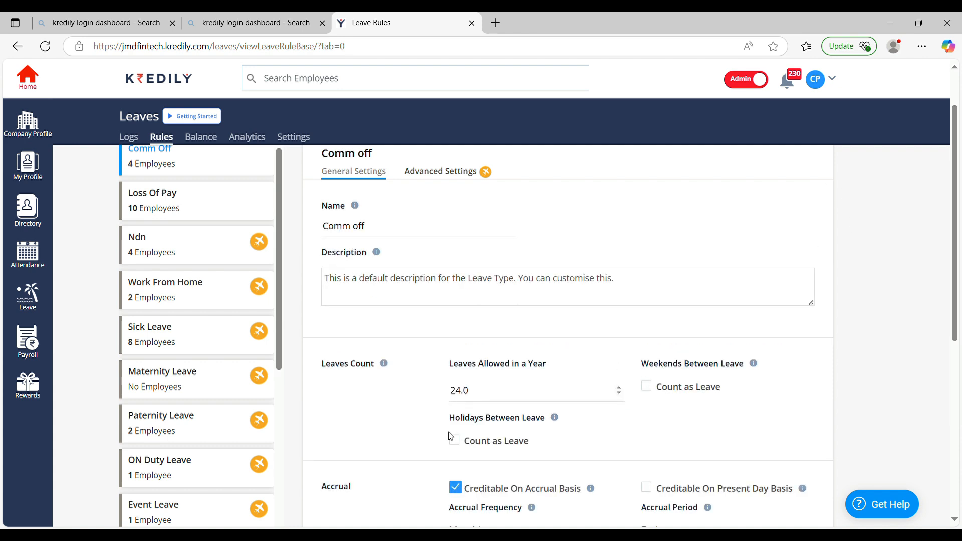
scroll(411, 472, "down", 3)
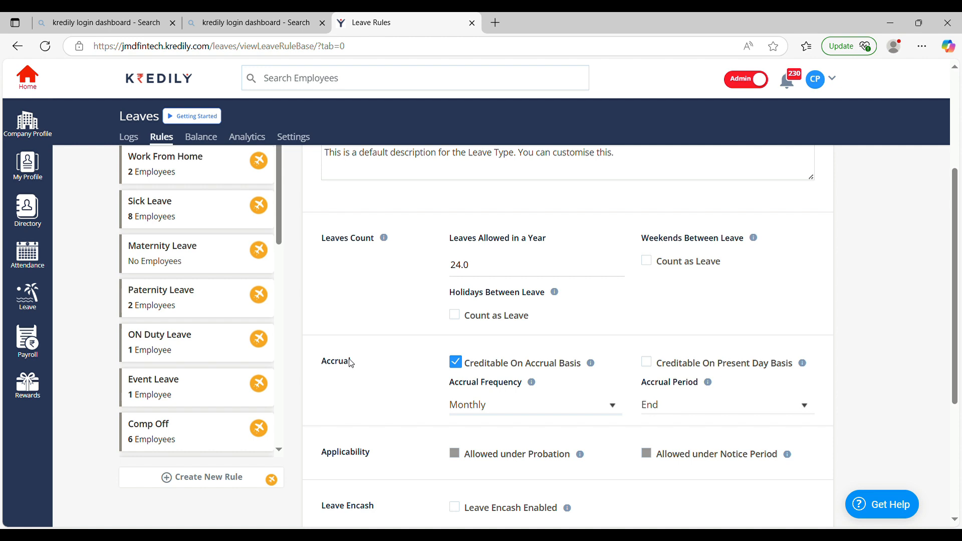
scroll(504, 393, "down", 3)
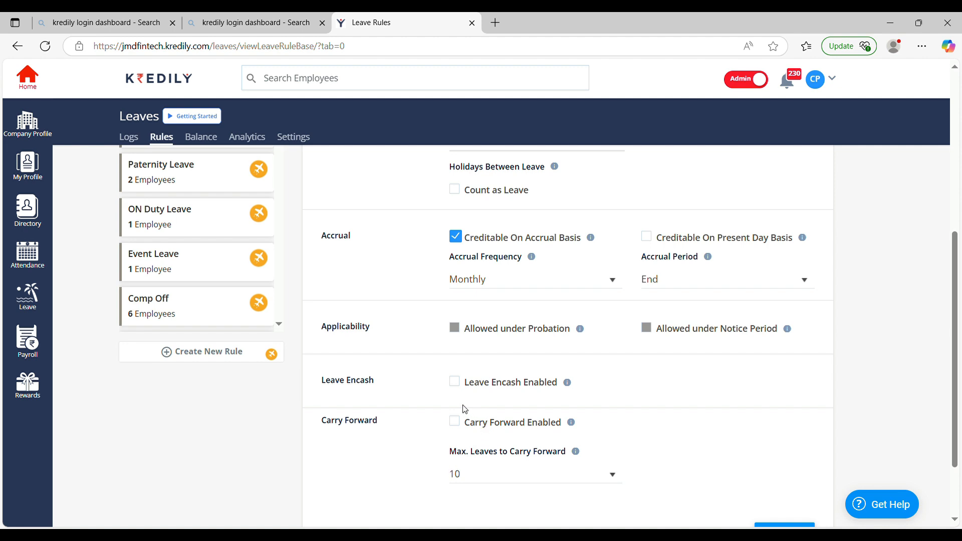
scroll(459, 424, "down", 2)
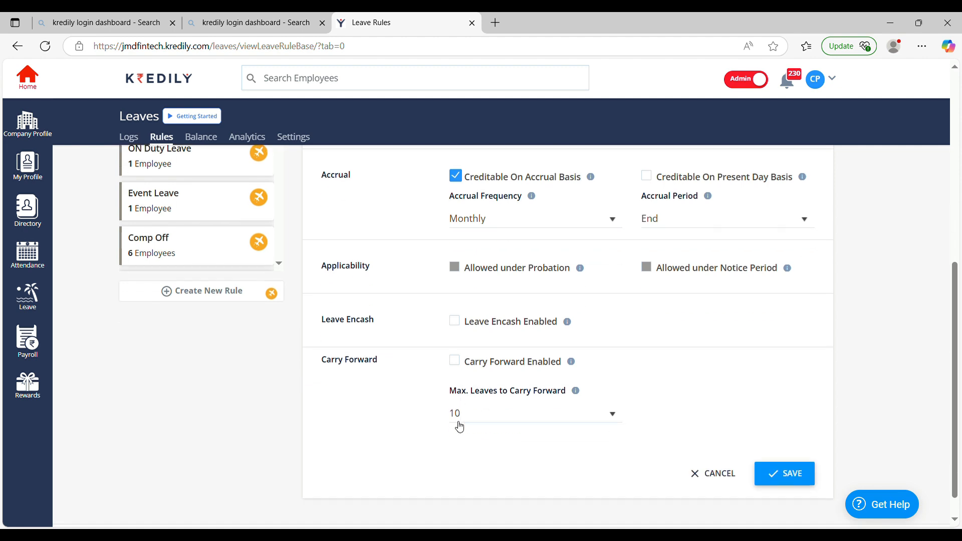
scroll(459, 426, "up", 4)
scroll(455, 428, "down", 4)
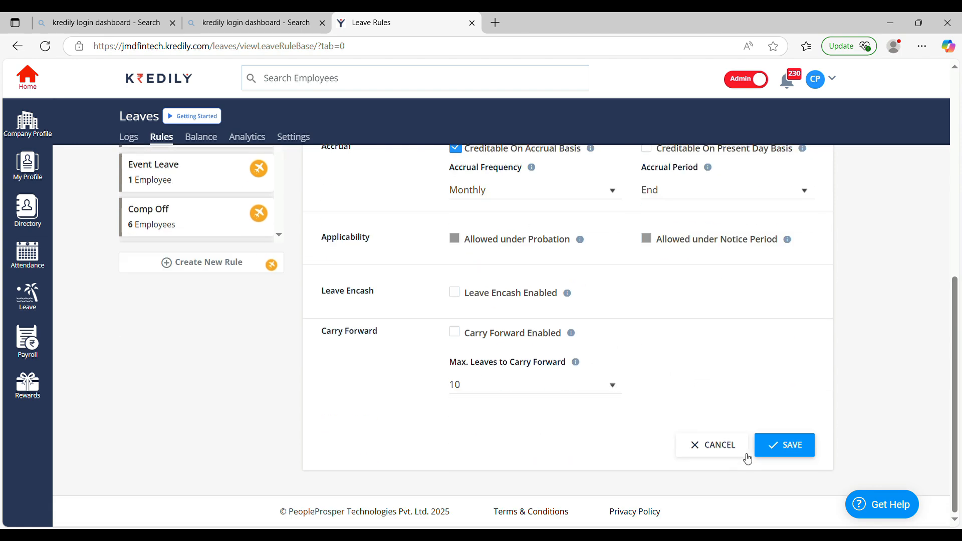
left_click(706, 451)
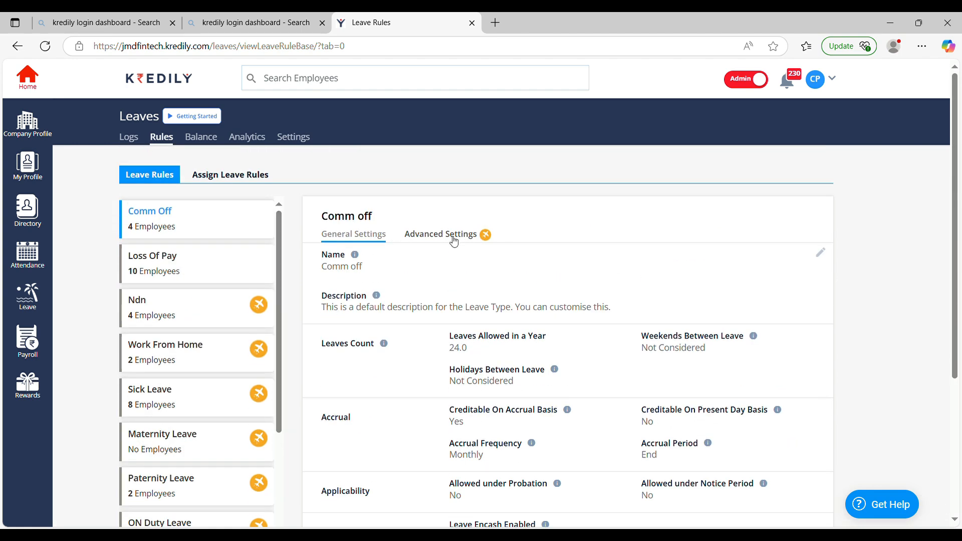
Step: Open the Comm Off rule's advanced settings for editing, review the monthly limit, future-dated and backdated leave options, and cancel without saving
left_click(452, 240)
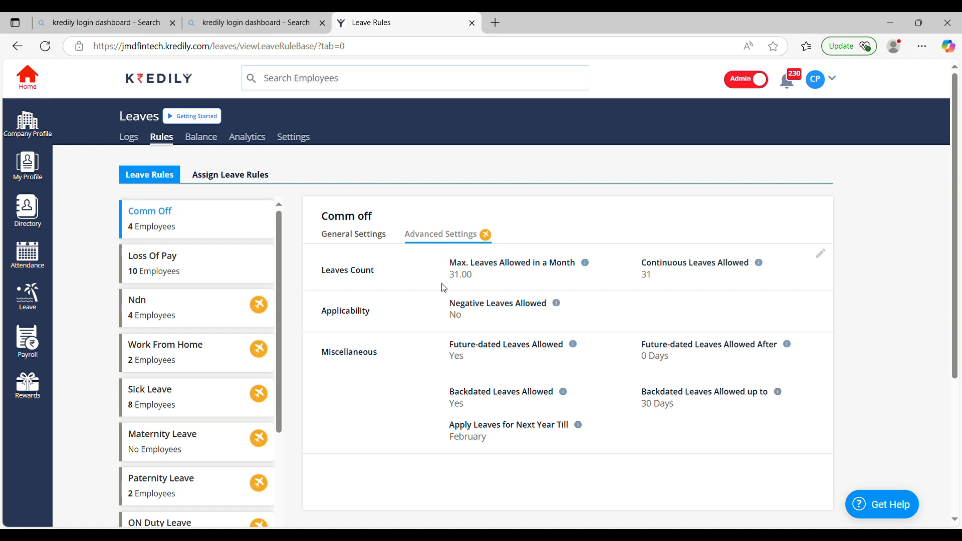
left_click(820, 254)
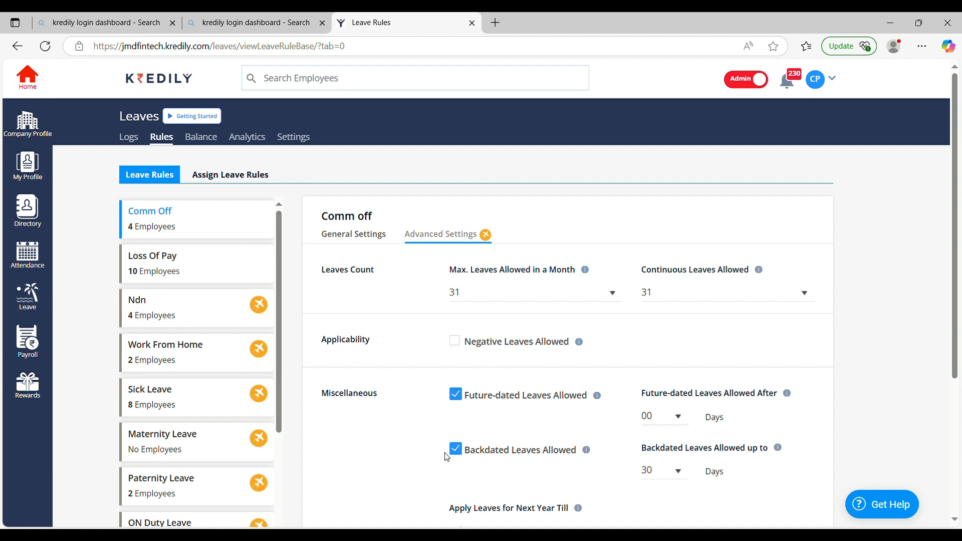
scroll(674, 475, "down", 1)
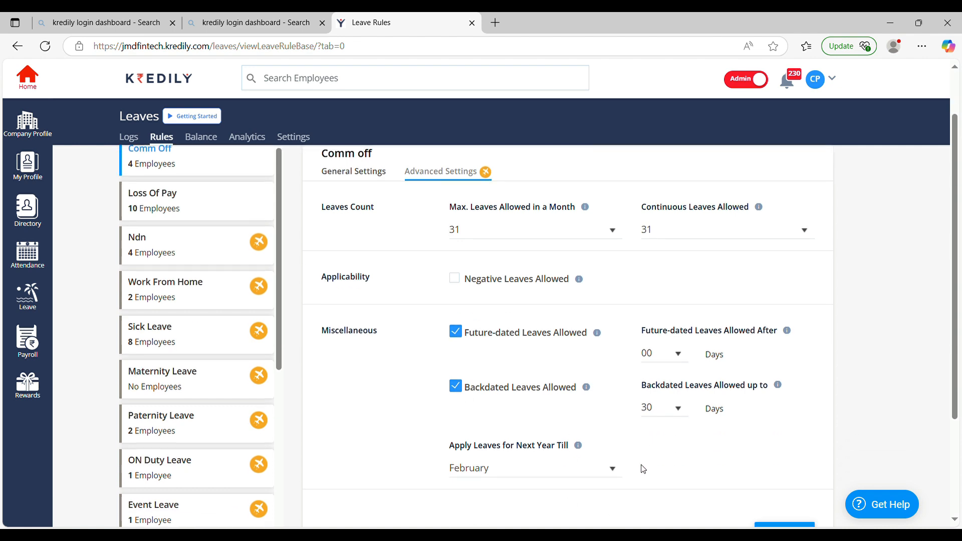
scroll(506, 316, "up", 1)
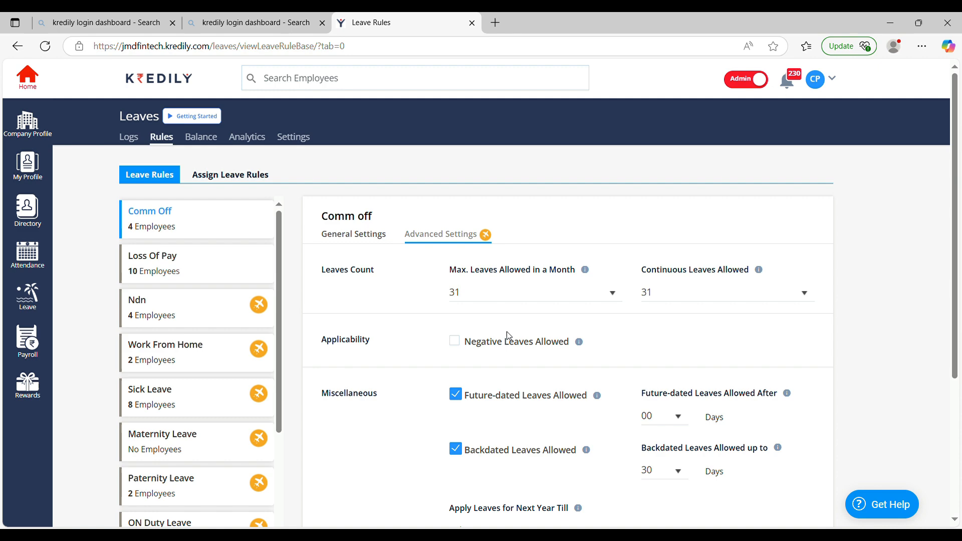
scroll(556, 319, "down", 3)
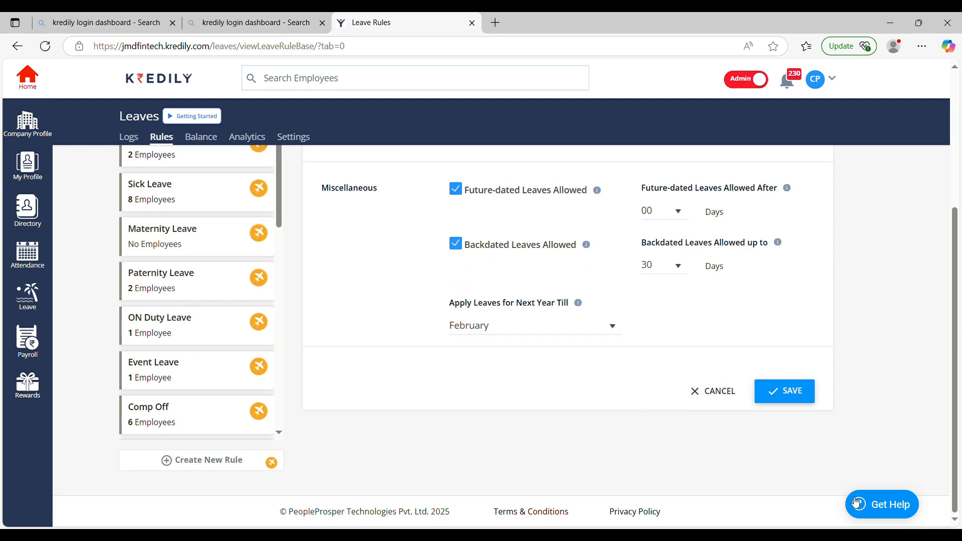
left_click(714, 391)
scroll(551, 386, "up", 4)
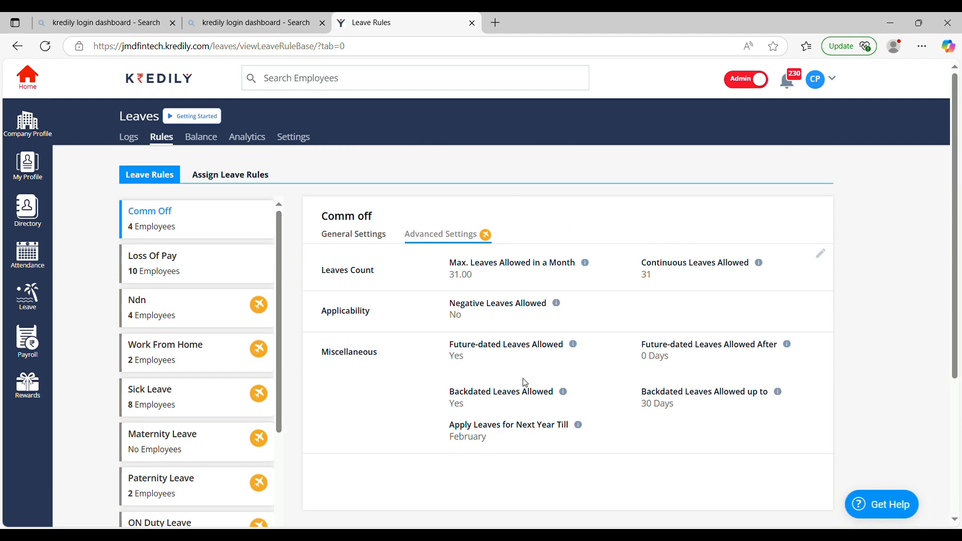
Step: Open the leave rule assignments, select all listed employees and clear the selection again
left_click(227, 177)
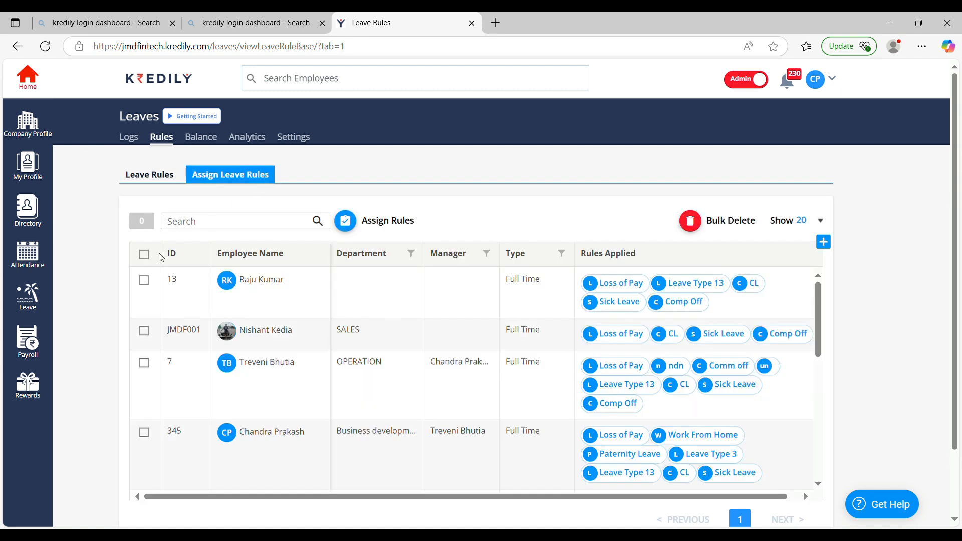
left_click(144, 254)
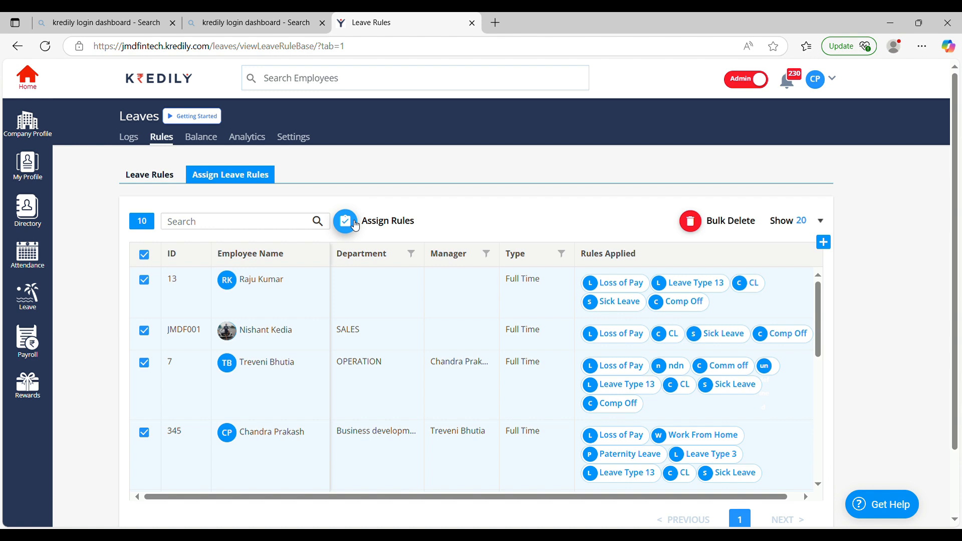
left_click(146, 256)
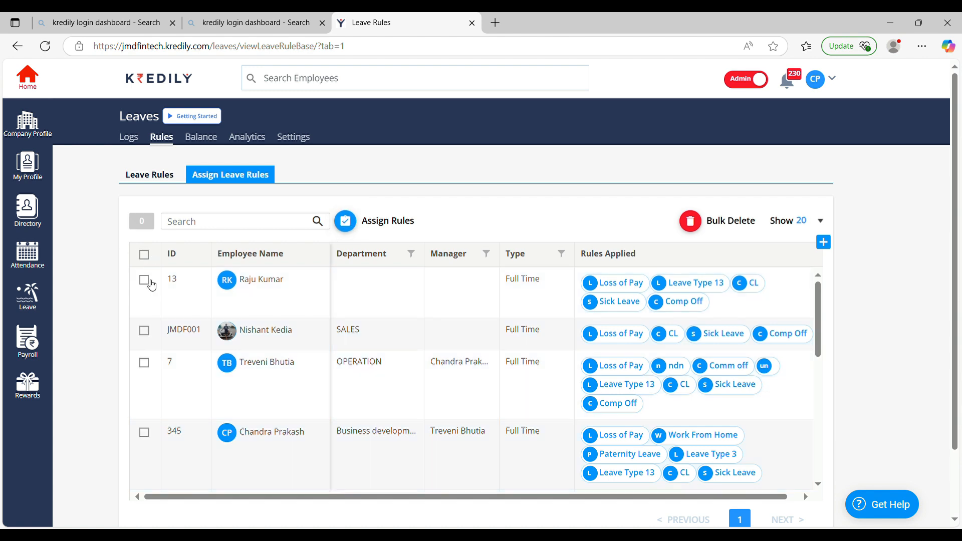
Step: Assign the Event Leave rule to the third employee in the list with effective date 01/03/2025
left_click(144, 366)
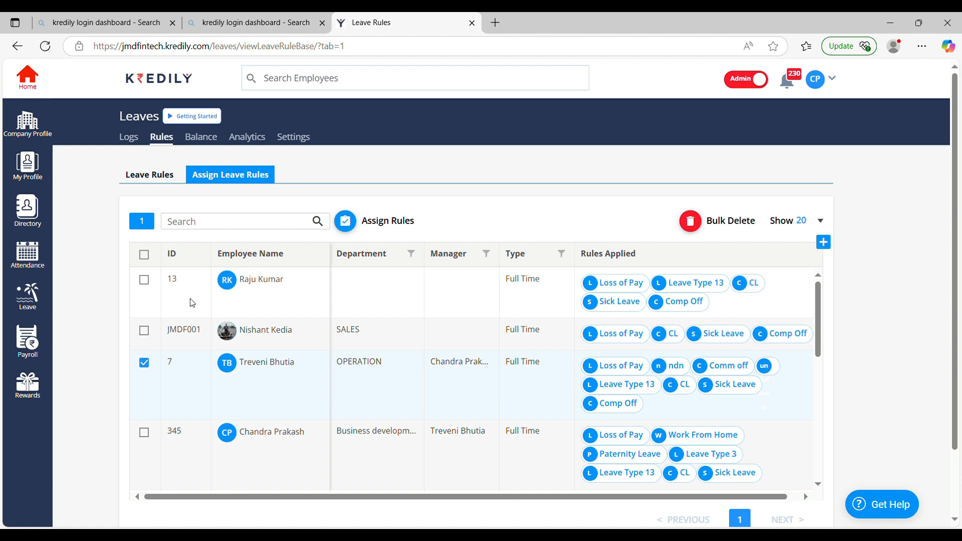
left_click(356, 225)
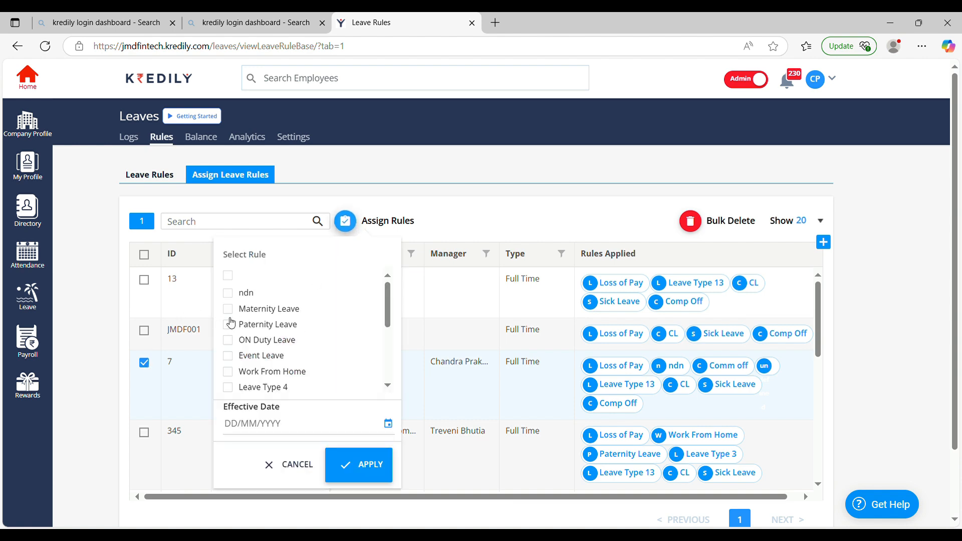
left_click(229, 356)
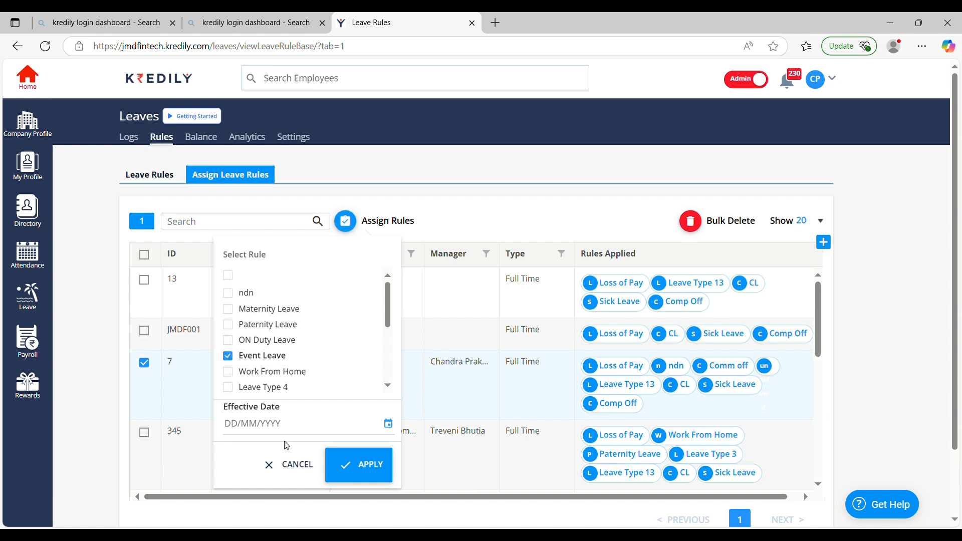
left_click(288, 426)
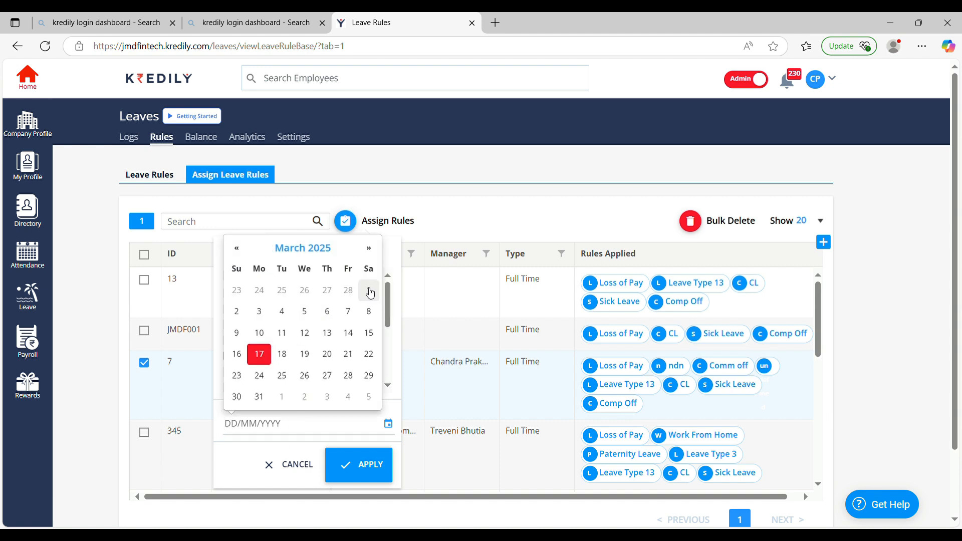
left_click(368, 291)
left_click(337, 475)
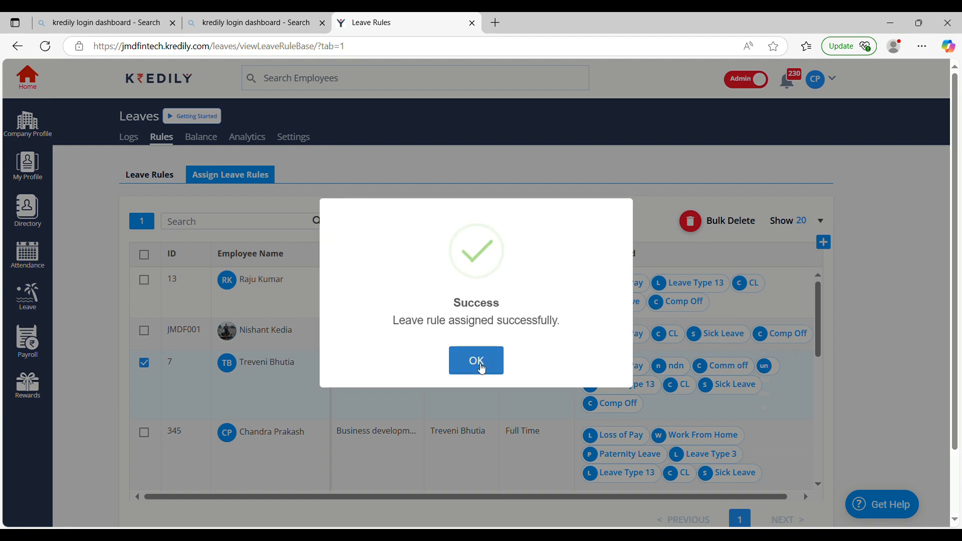
left_click(480, 365)
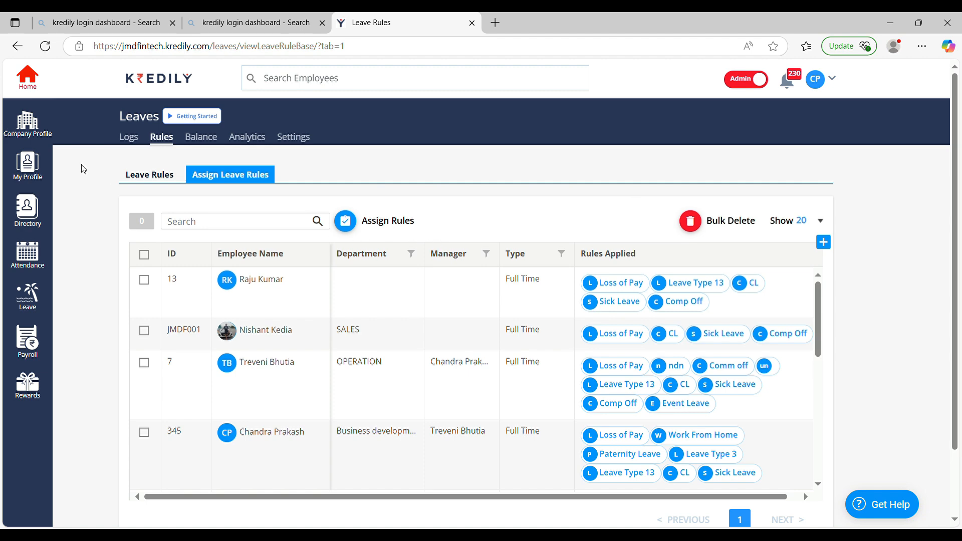
Step: View the leave logs and the employees' leave balances, and return to the company dashboard
left_click(136, 138)
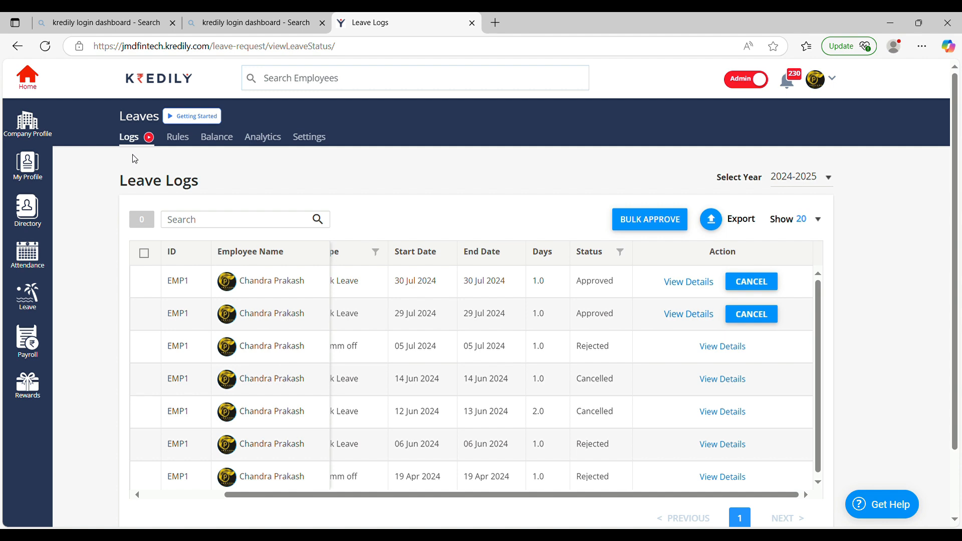
left_click(215, 139)
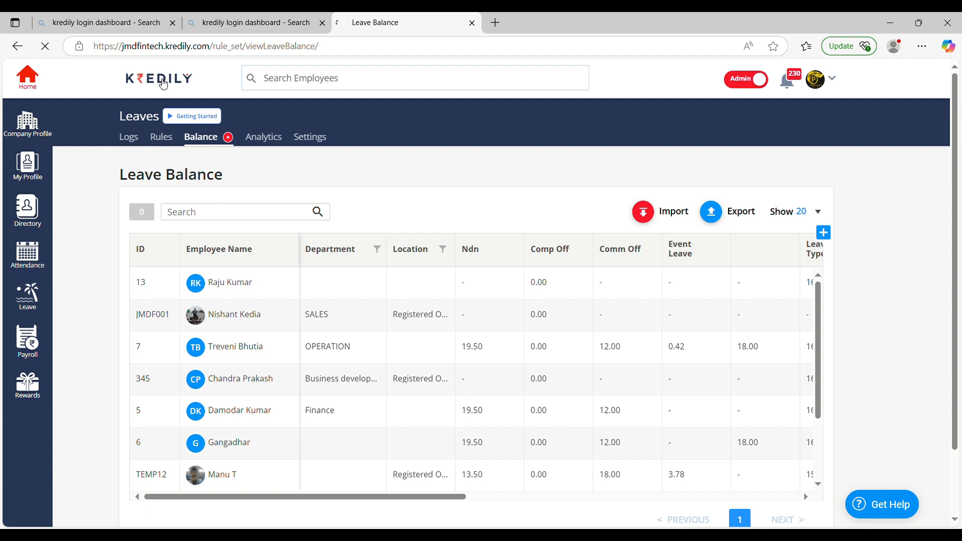
left_click(162, 83)
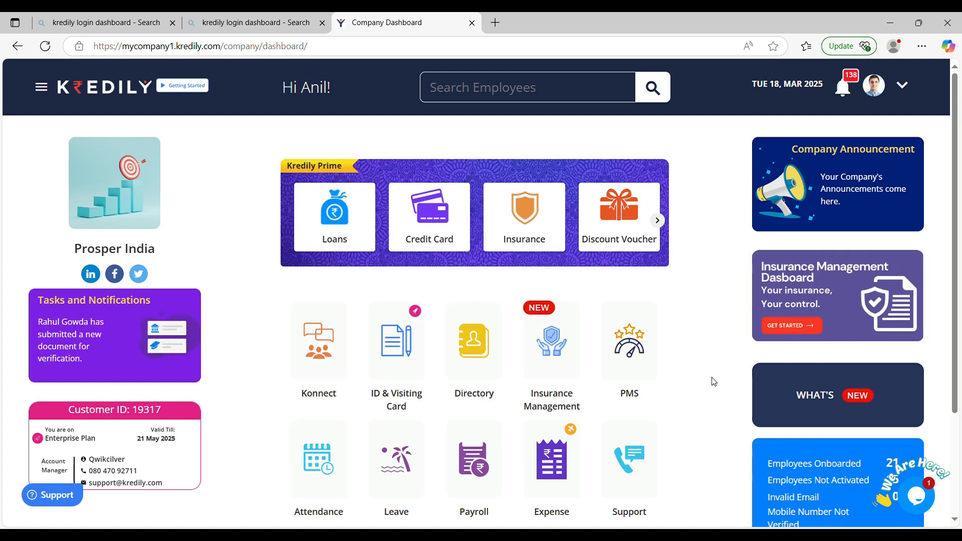
Step: Open the payroll module and view the pay settings and pay days calculation in the advanced settings
left_click(476, 461)
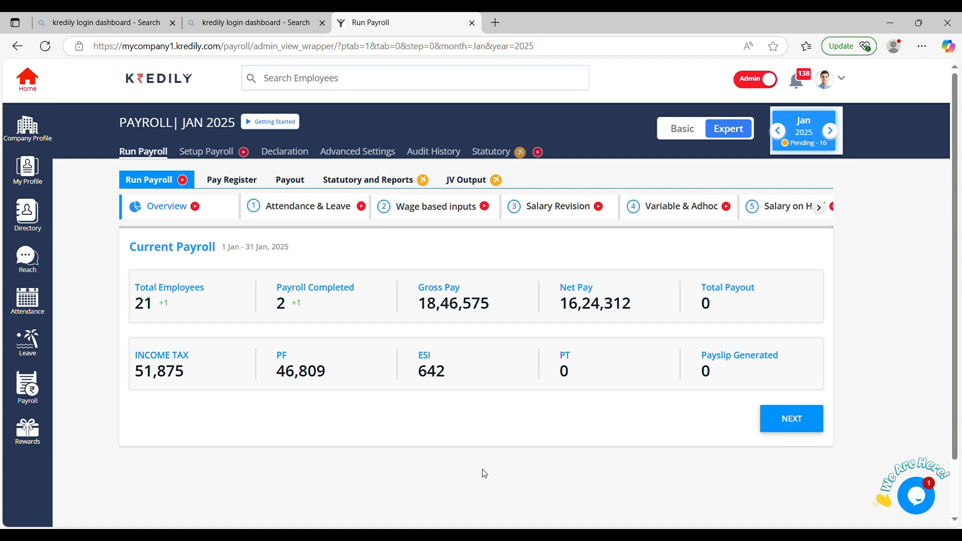
left_click(366, 152)
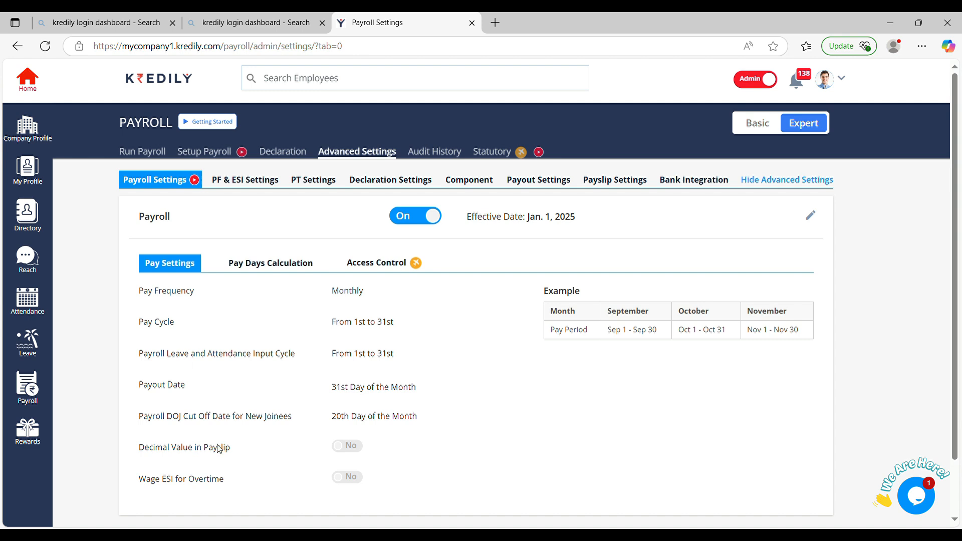
left_click(273, 264)
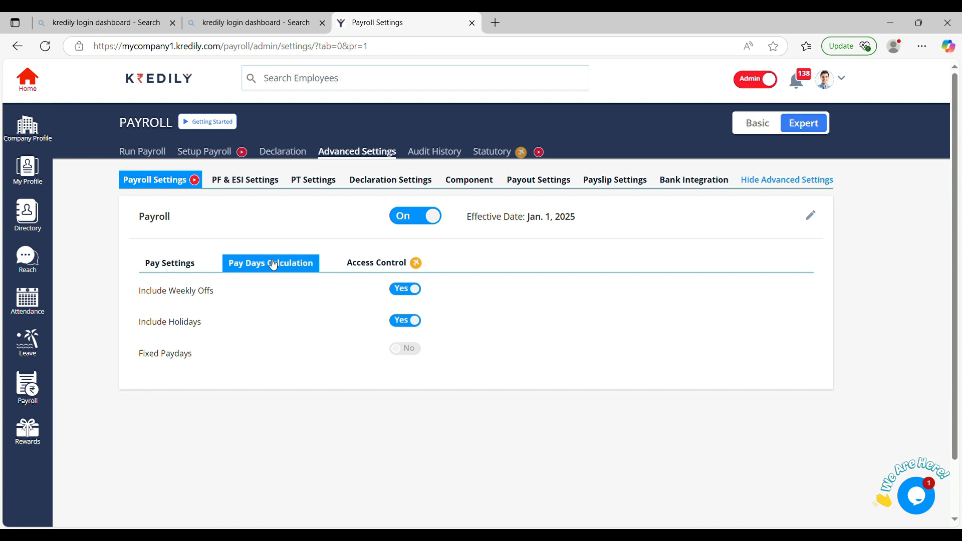
Step: Review the PF, ESI and PT settings, opening the PF settings for editing to check the basis of the employee PF contribution
left_click(248, 181)
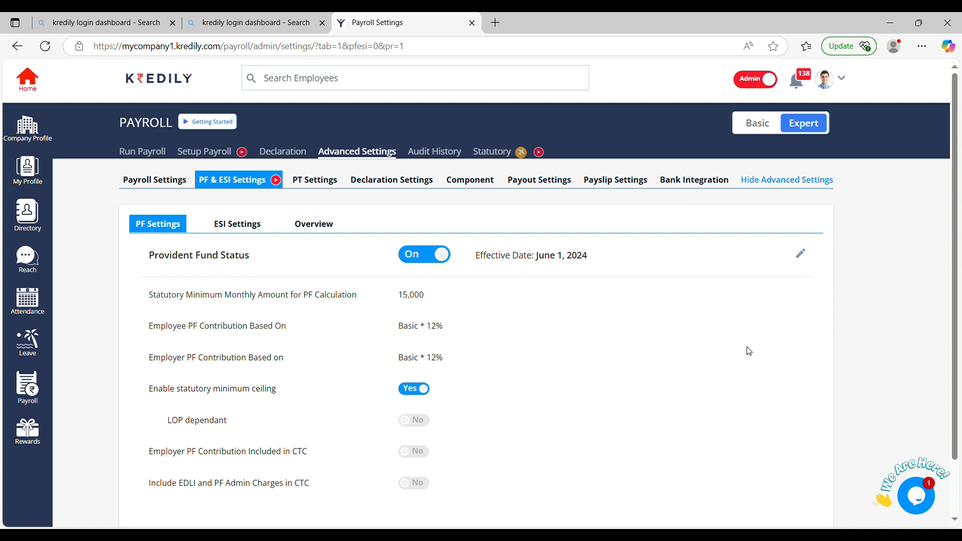
left_click(800, 254)
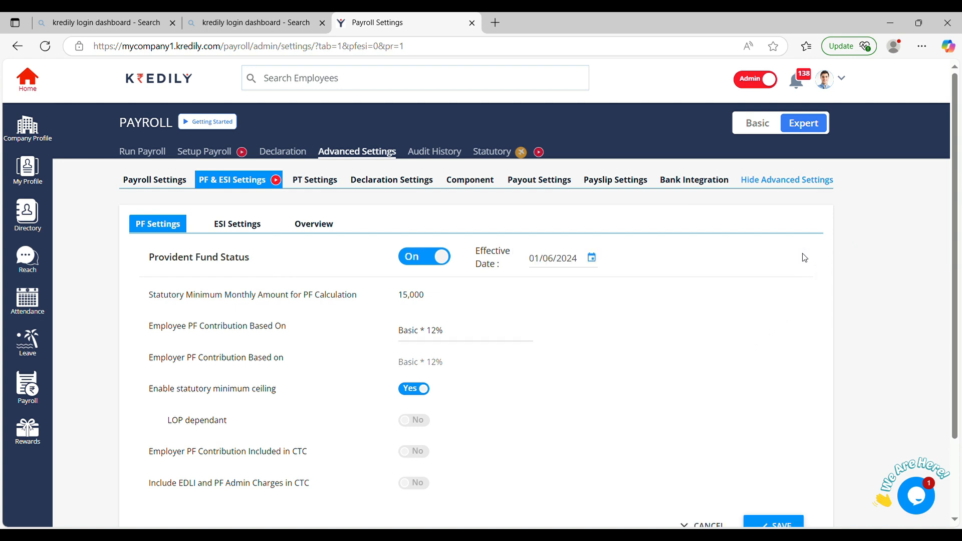
left_click(438, 331)
left_click(610, 387)
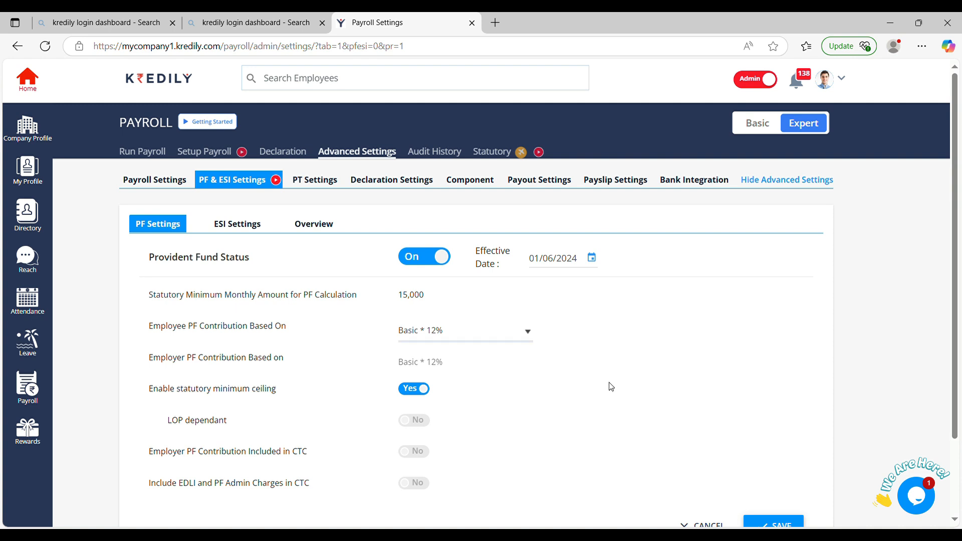
left_click(237, 227)
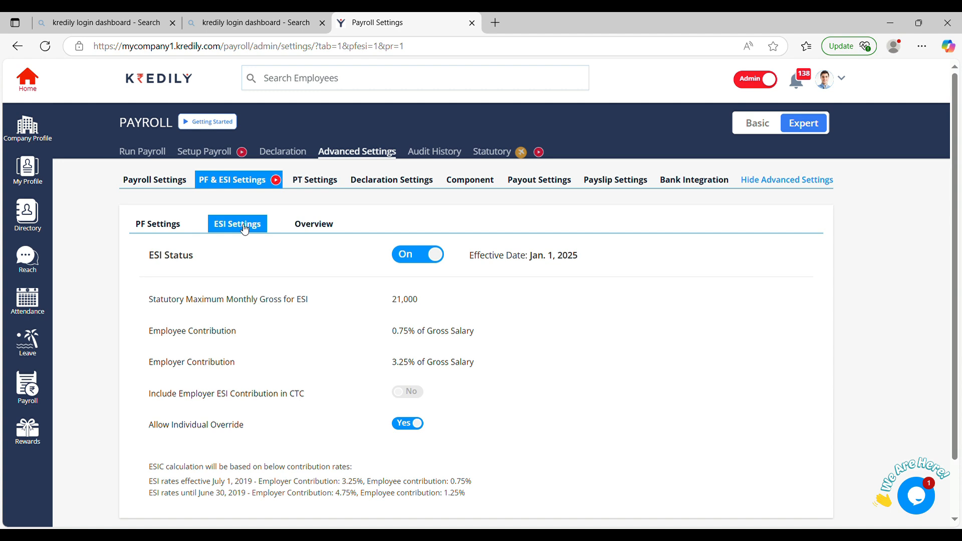
left_click(319, 188)
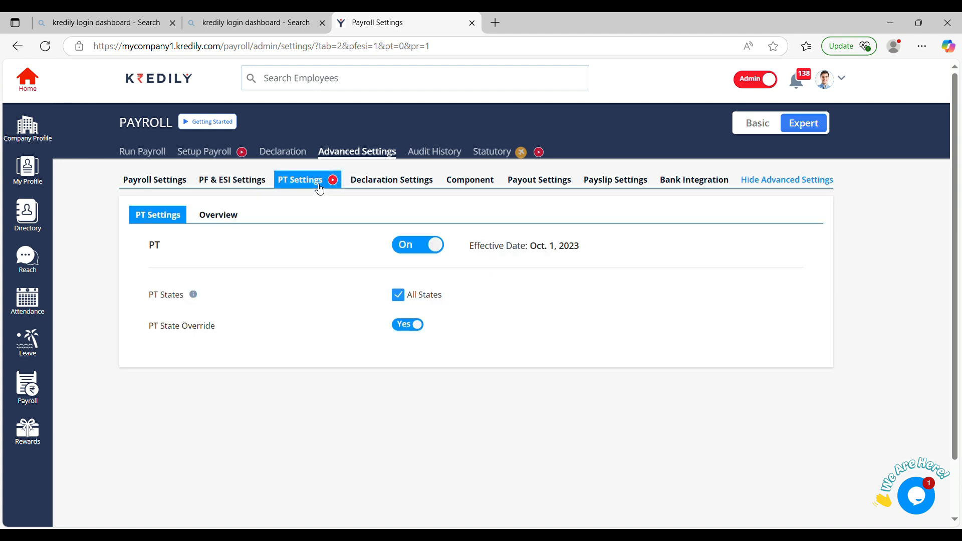
Step: View the declaration settings, then the base and recurring salary components, opening the Vehicle Allowance component to check its setup
left_click(371, 185)
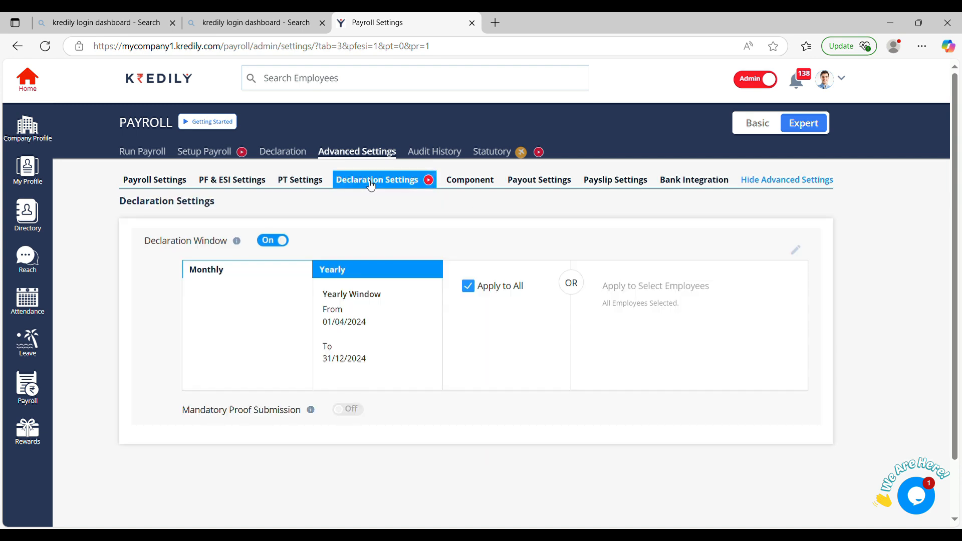
left_click(476, 191)
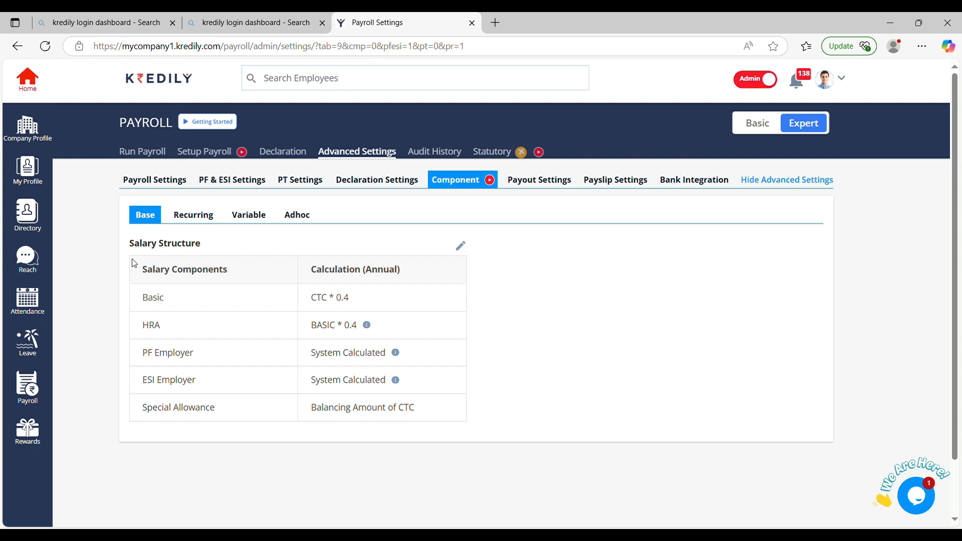
left_click(187, 216)
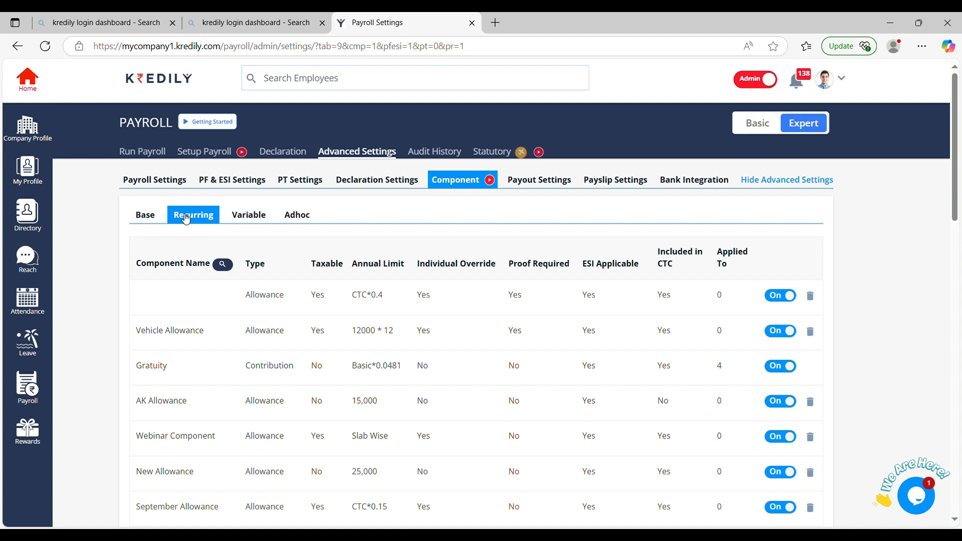
left_click(164, 333)
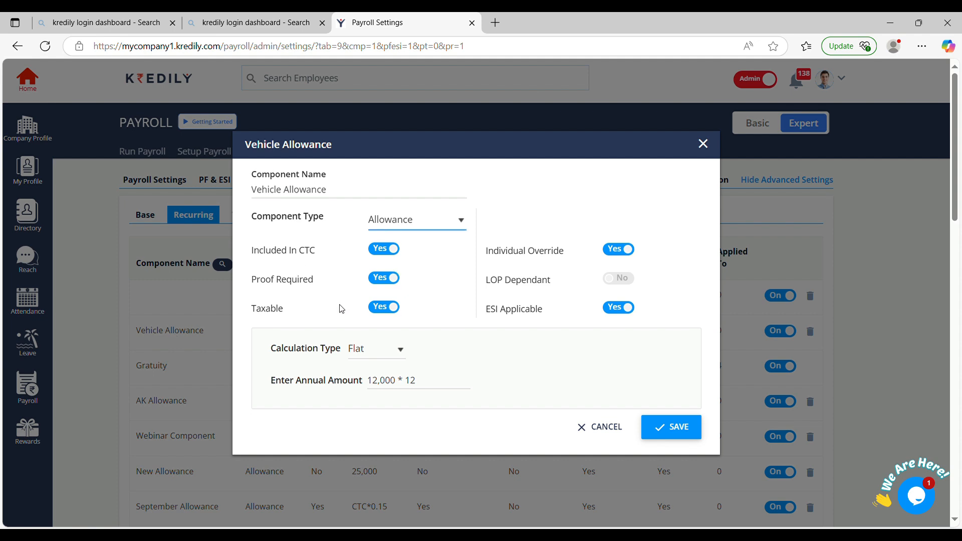
left_click(409, 380)
left_click(349, 395)
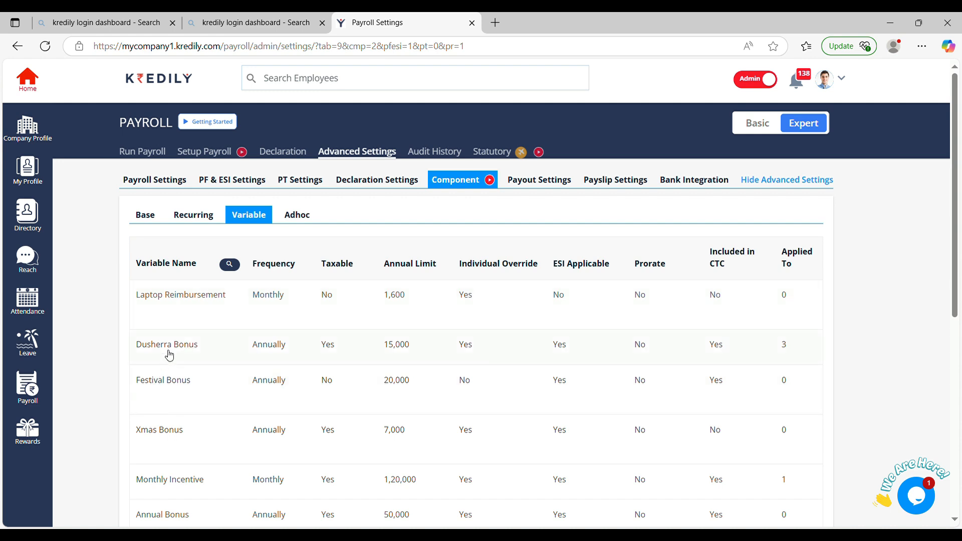
Step: Inspect the Festival Bonus variable component, close it without changes, and view the adhoc earnings and deductions
left_click(170, 384)
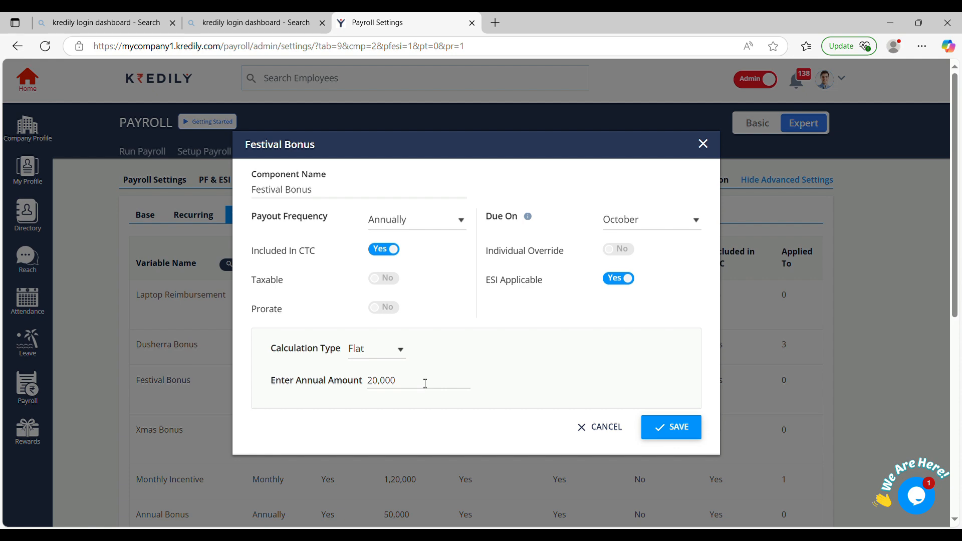
left_click(619, 430)
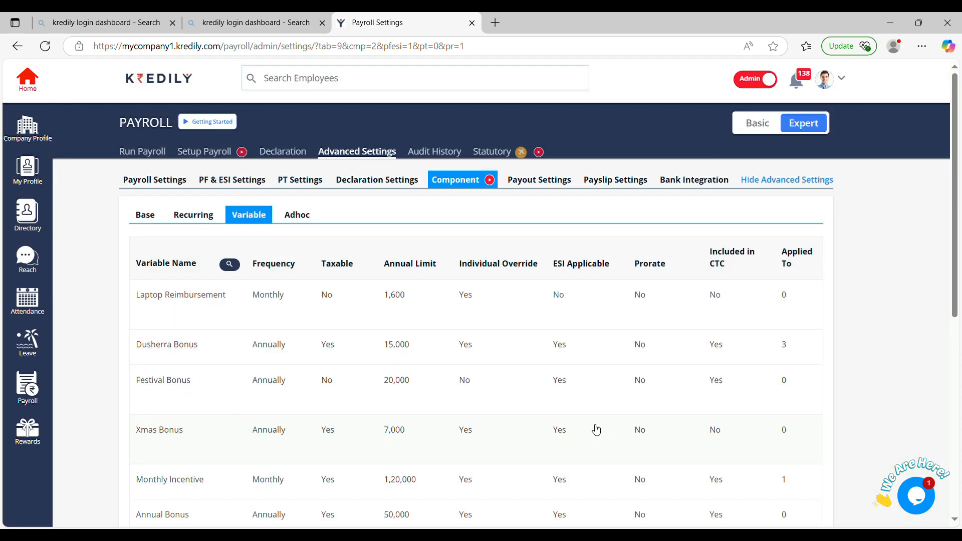
left_click(290, 216)
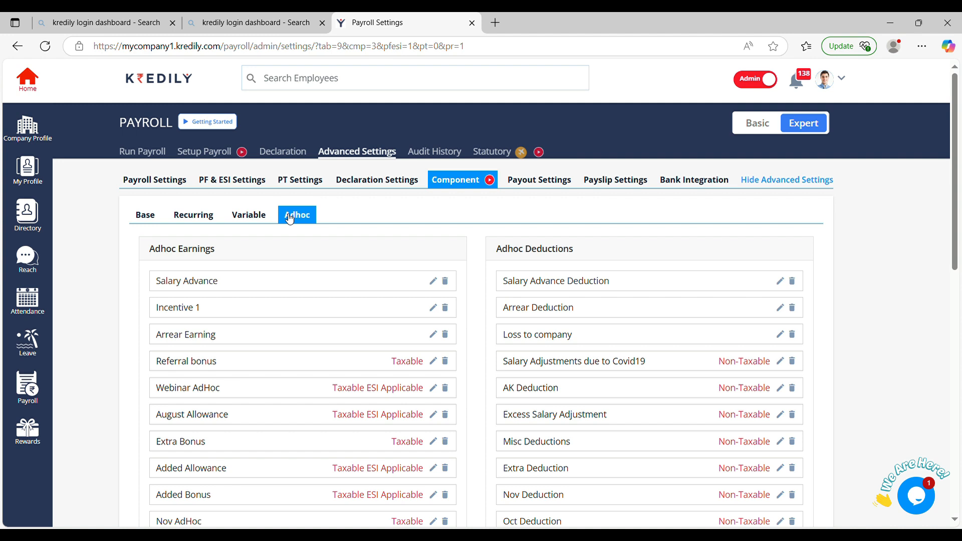
Step: View the payout settings overview and check the first employee's bank transfer details without changing them
left_click(524, 186)
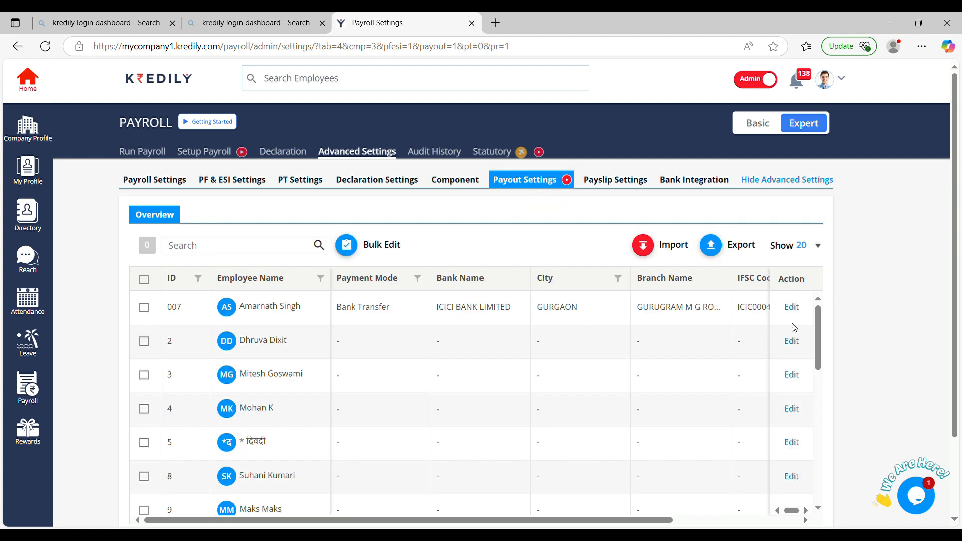
left_click(792, 308)
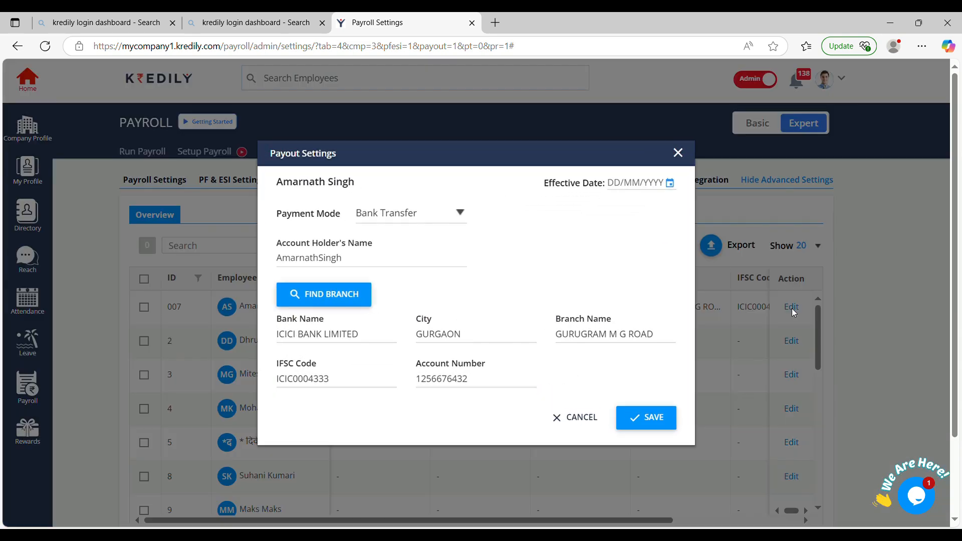
left_click(568, 417)
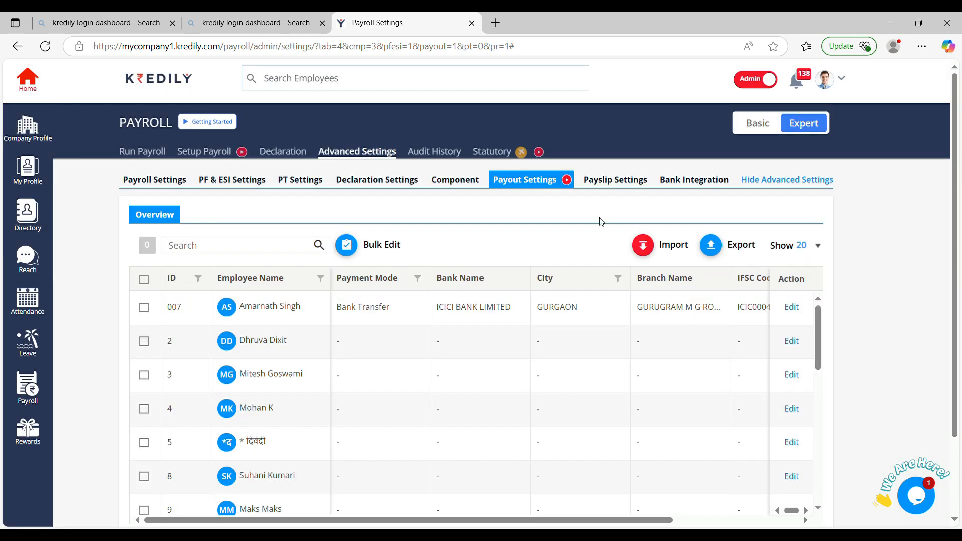
Step: Look through the available payslip formats and the Format 1 preview in the payslip settings
left_click(610, 186)
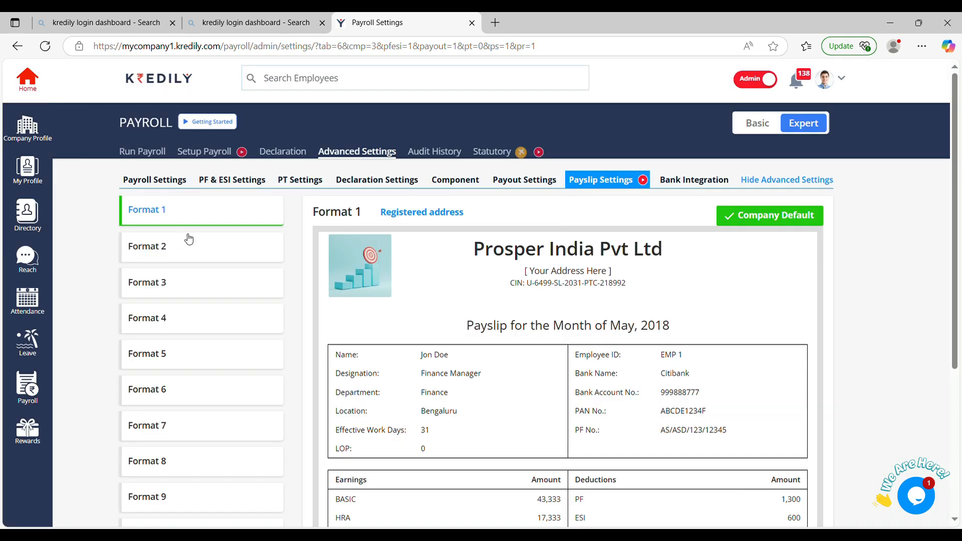
scroll(185, 238, "down", 5)
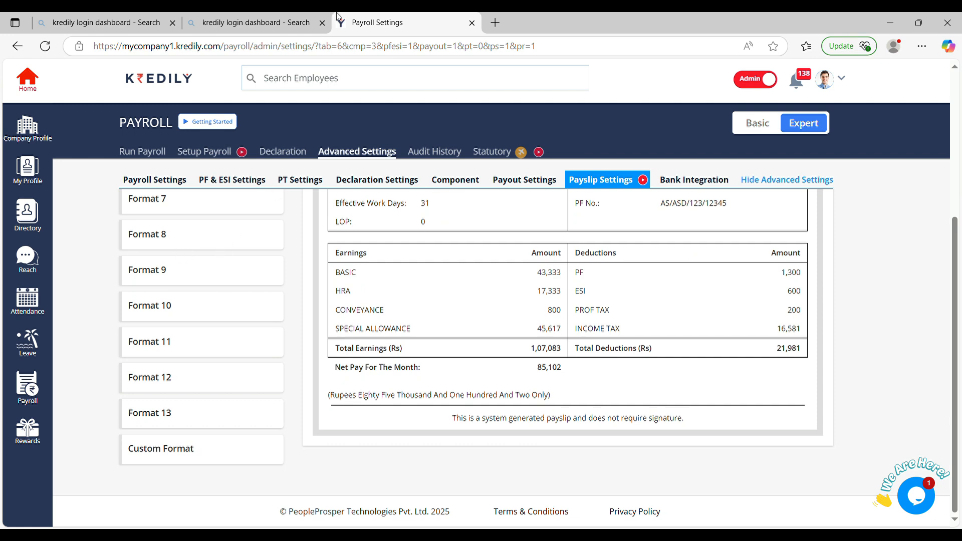
scroll(182, 273, "up", 3)
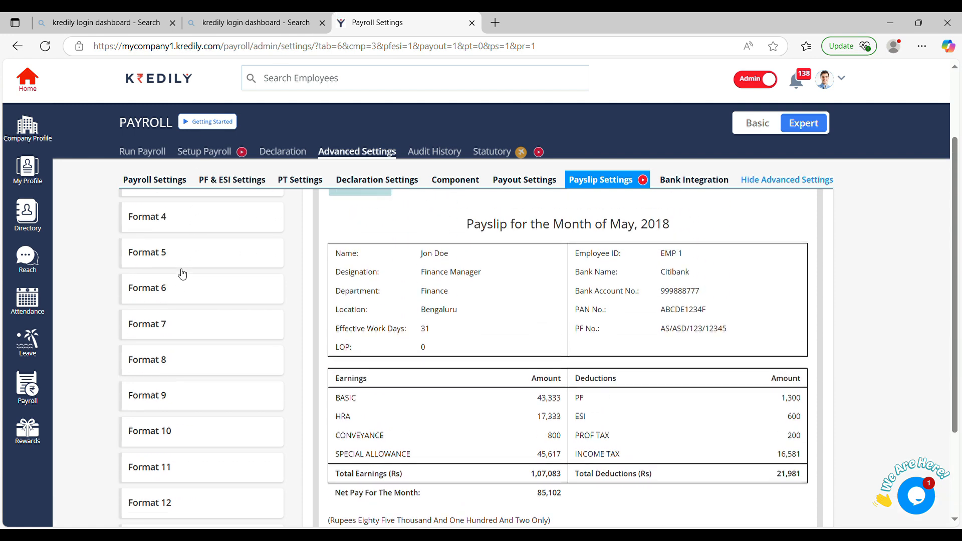
scroll(181, 273, "up", 2)
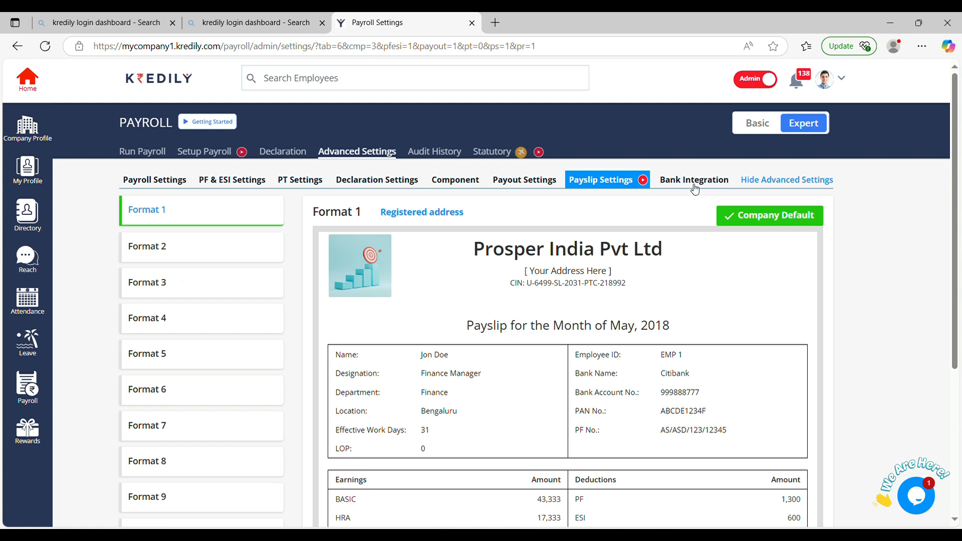
Step: Browse the salary structures in the payroll setup and explore creating a new structure with the Regular Structure option
left_click(200, 153)
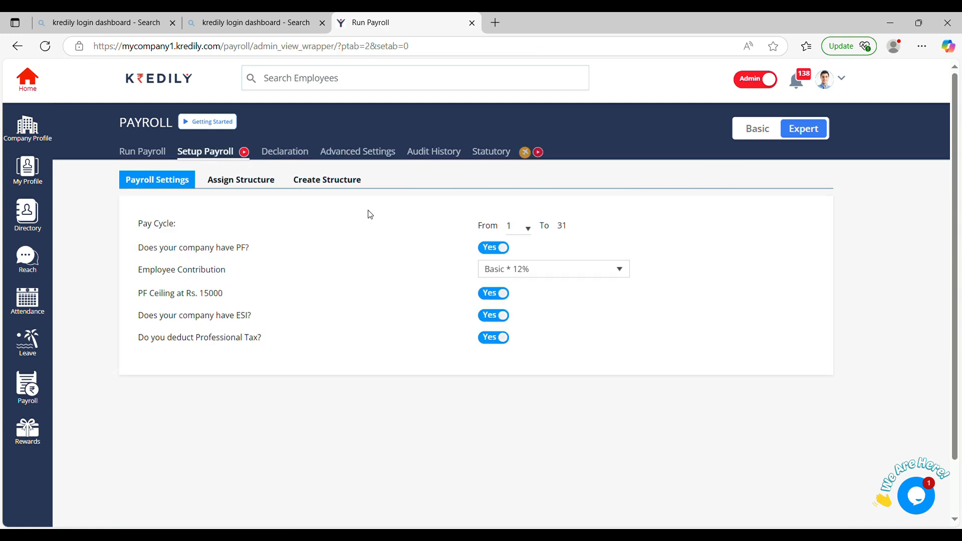
left_click(348, 181)
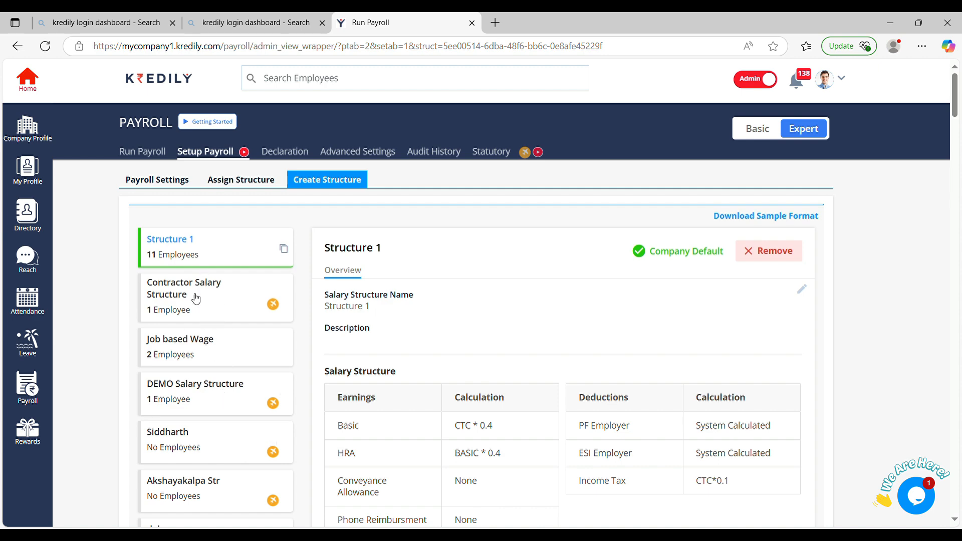
scroll(421, 419, "down", 20)
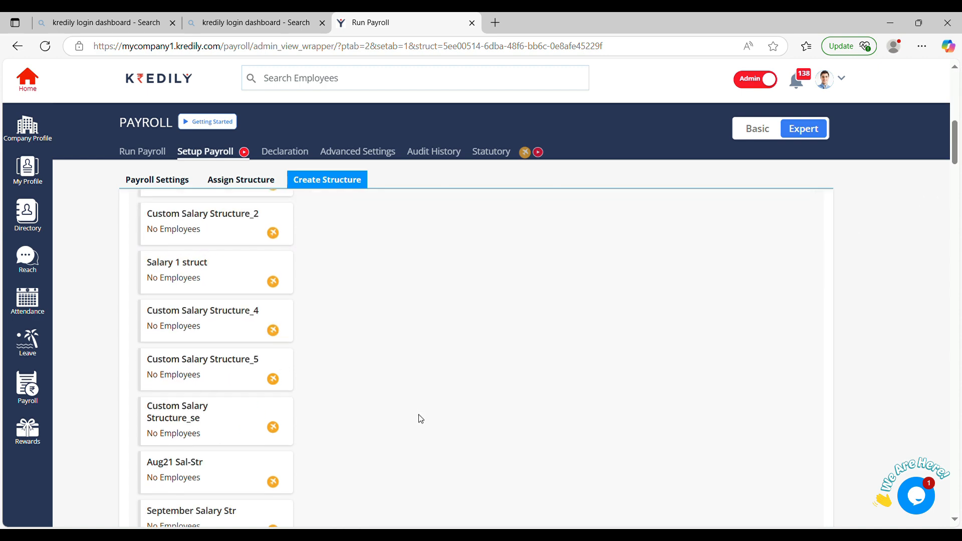
scroll(421, 419, "down", 10)
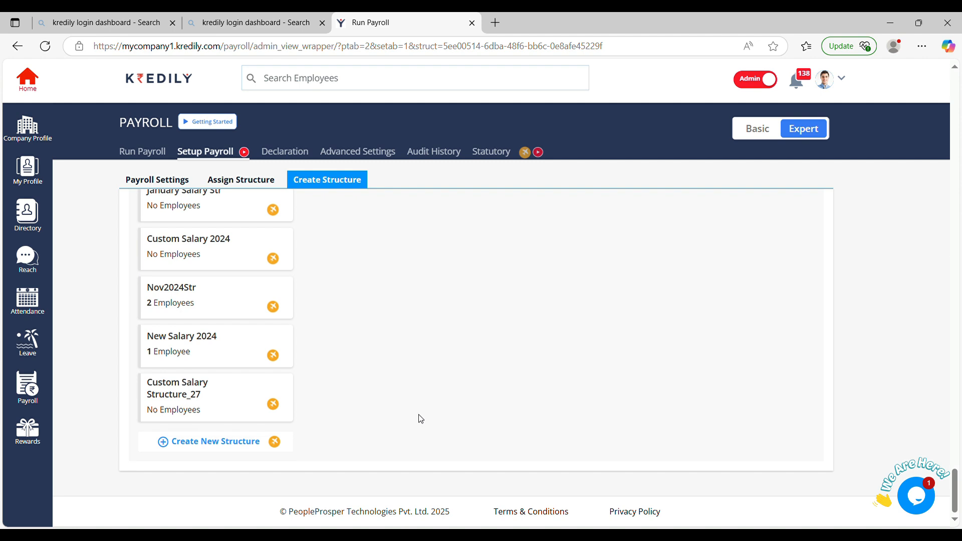
left_click(216, 442)
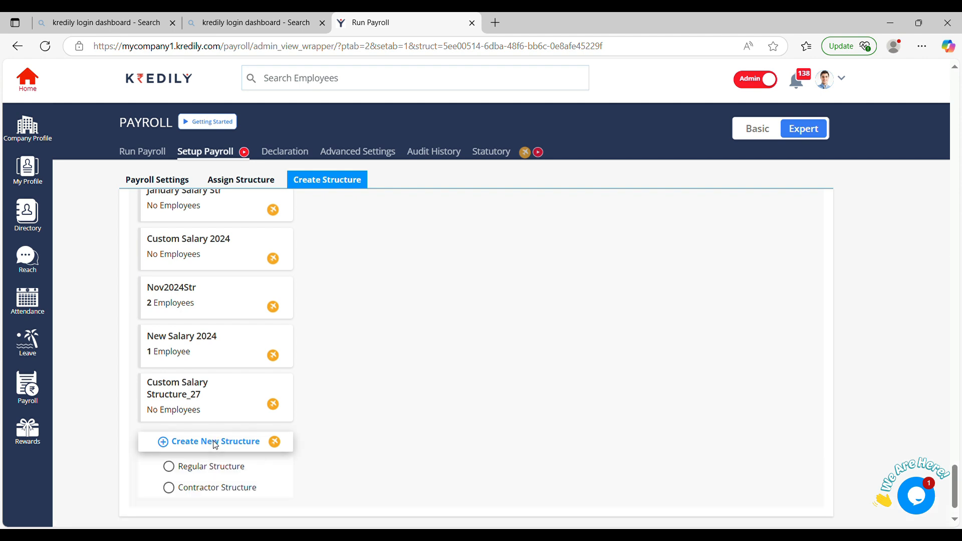
left_click(169, 466)
scroll(174, 471, "up", 10)
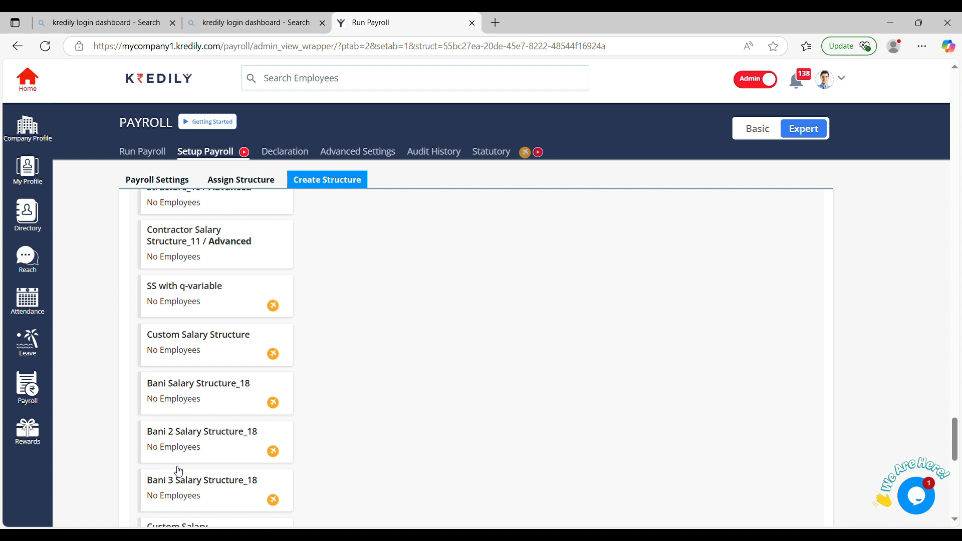
Step: Open the SS with q-variable salary structure and review its earnings and deductions
left_click(168, 308)
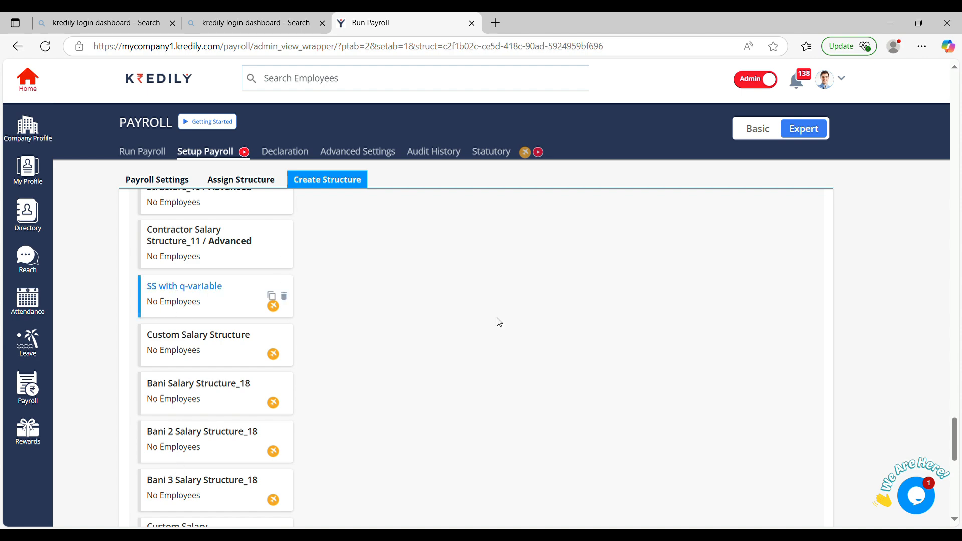
scroll(723, 347, "up", 10)
scroll(725, 350, "up", 15)
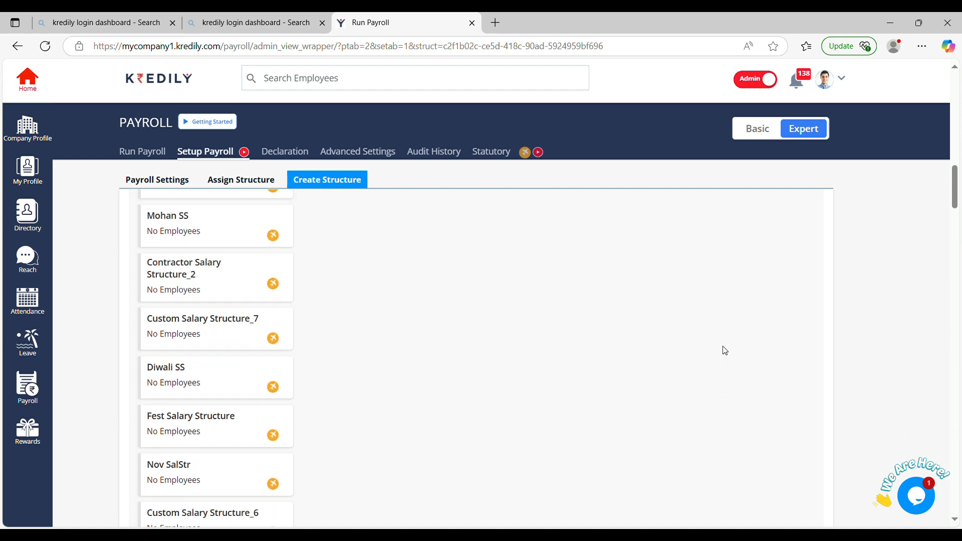
scroll(725, 350, "down", 1)
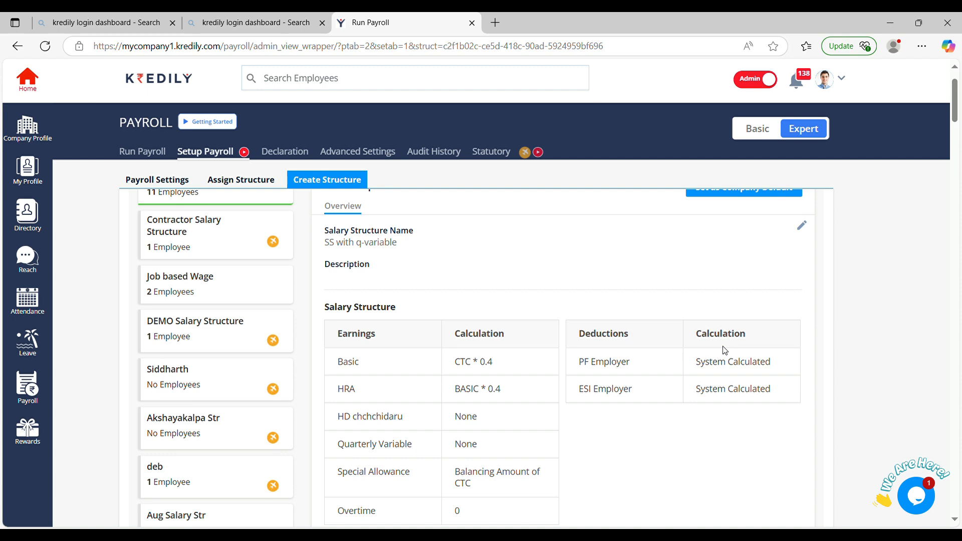
scroll(723, 350, "down", 2)
scroll(722, 350, "up", 1)
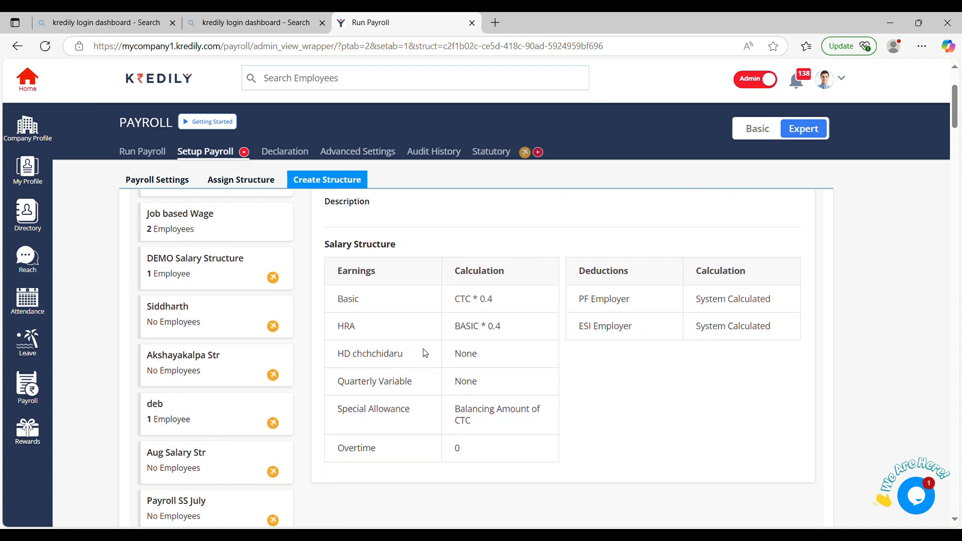
scroll(424, 353, "down", 3)
scroll(423, 355, "up", 5)
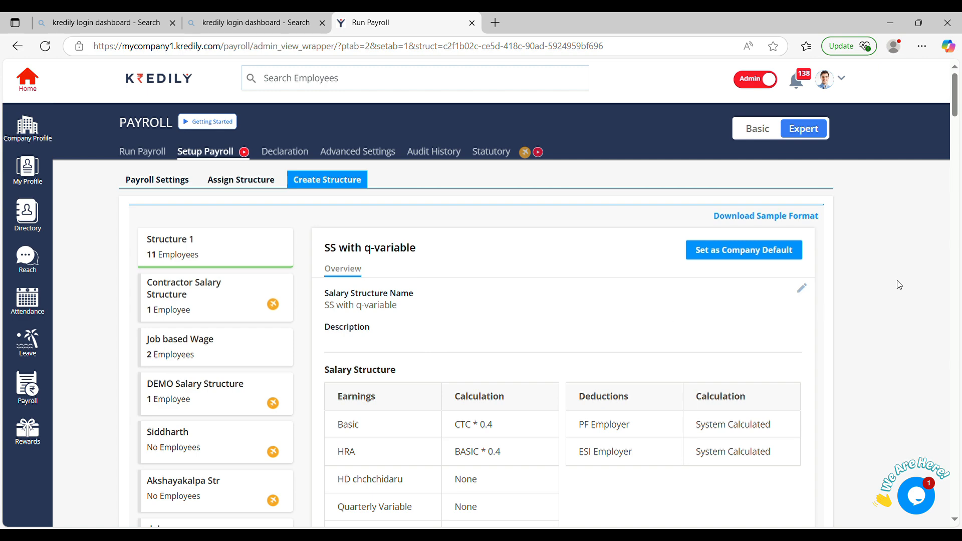
Step: Edit the SS with q-variable structure and add Festival Bonus as an earning component
left_click(801, 288)
scroll(507, 357, "down", 2)
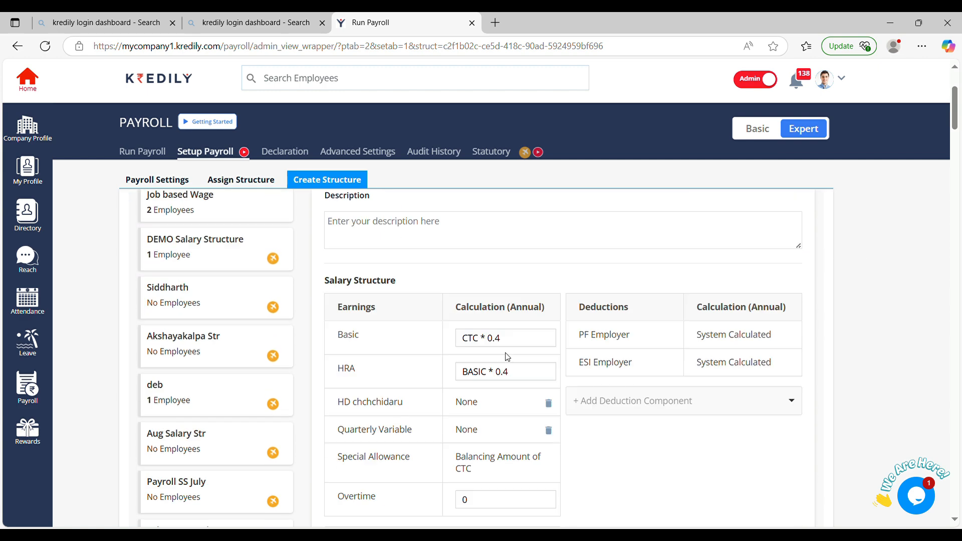
scroll(371, 431, "down", 2)
left_click(375, 470)
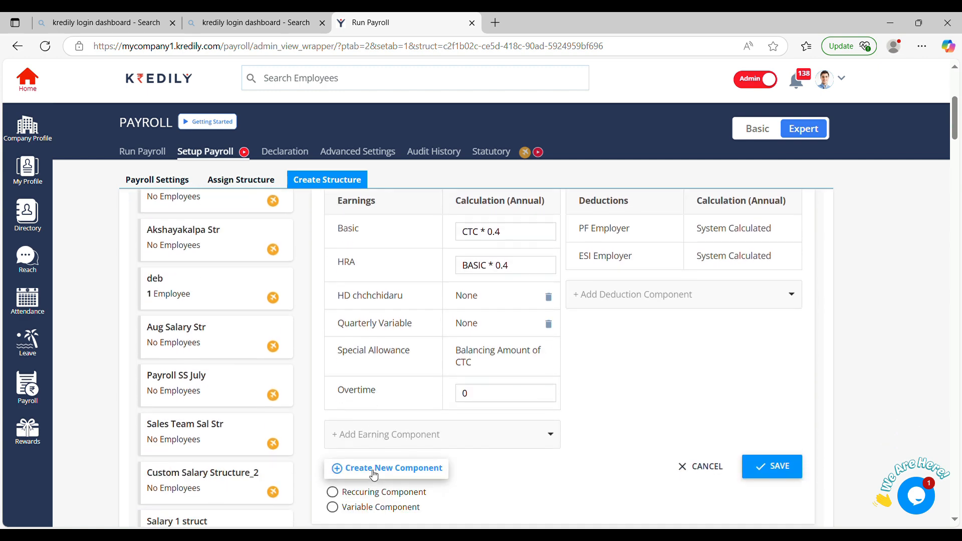
scroll(374, 474, "down", 1)
left_click(465, 315)
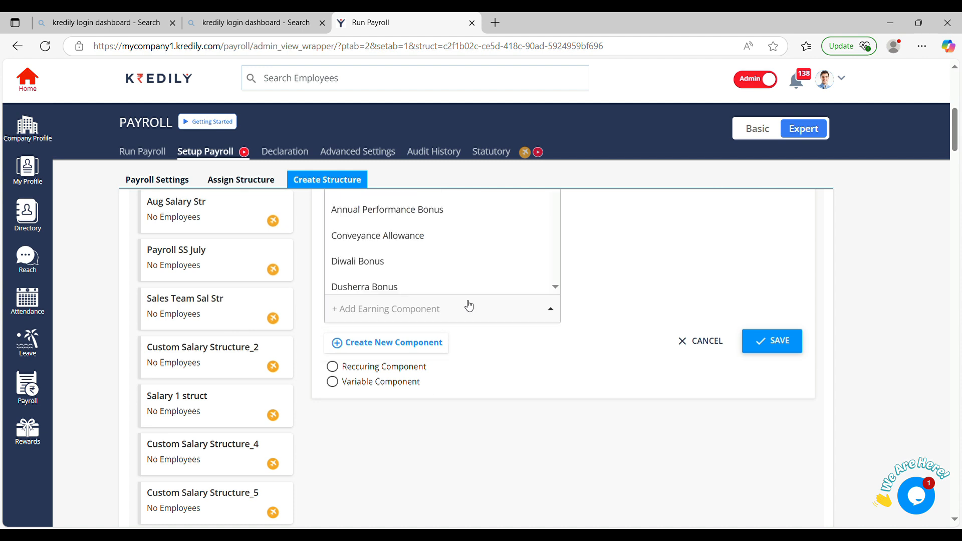
scroll(456, 307, "up", 4)
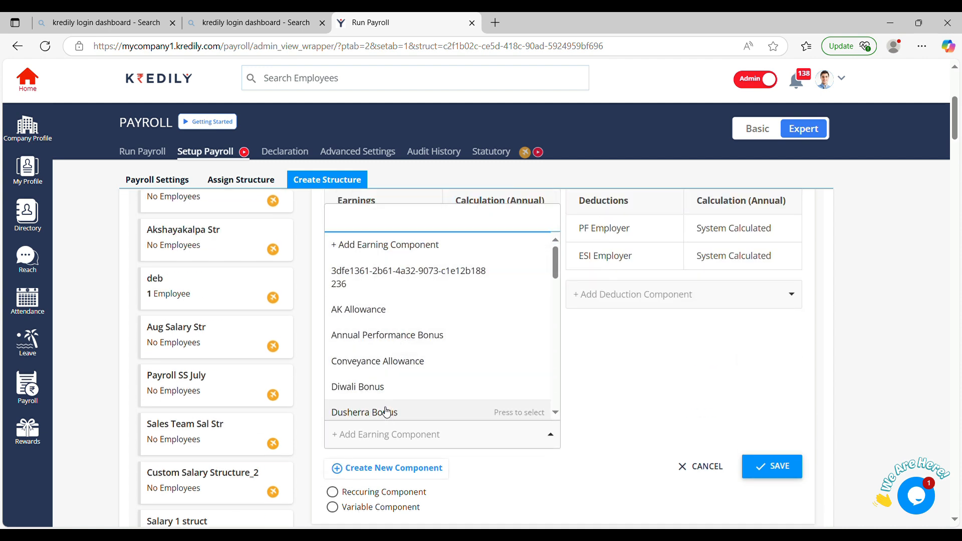
scroll(386, 408, "down", 2)
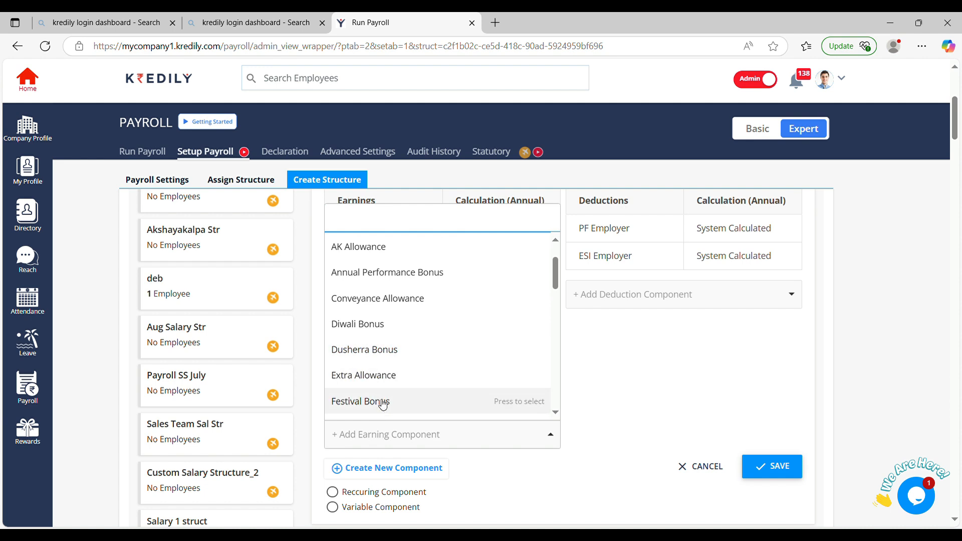
left_click(383, 401)
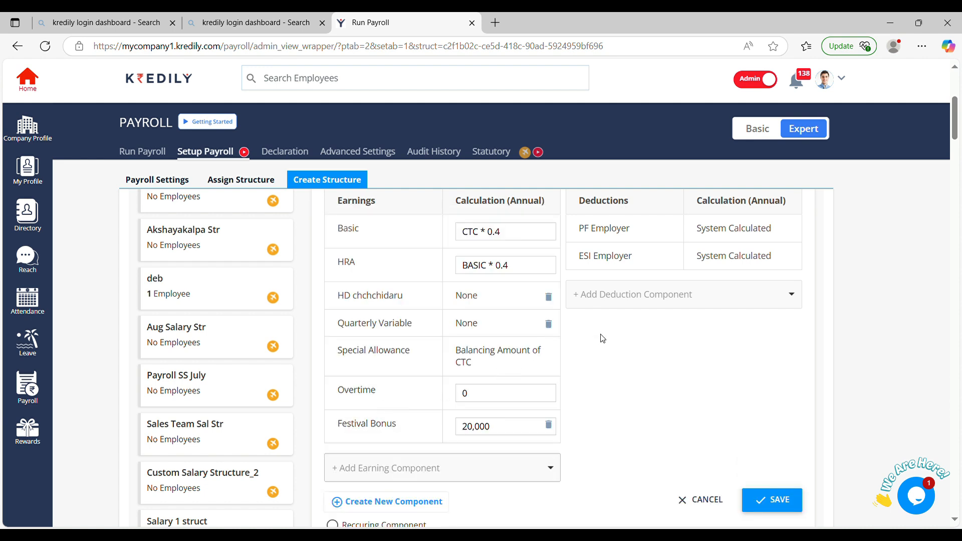
Step: Add Medical Insurance Coverage as a deduction component and save the salary structure
left_click(648, 298)
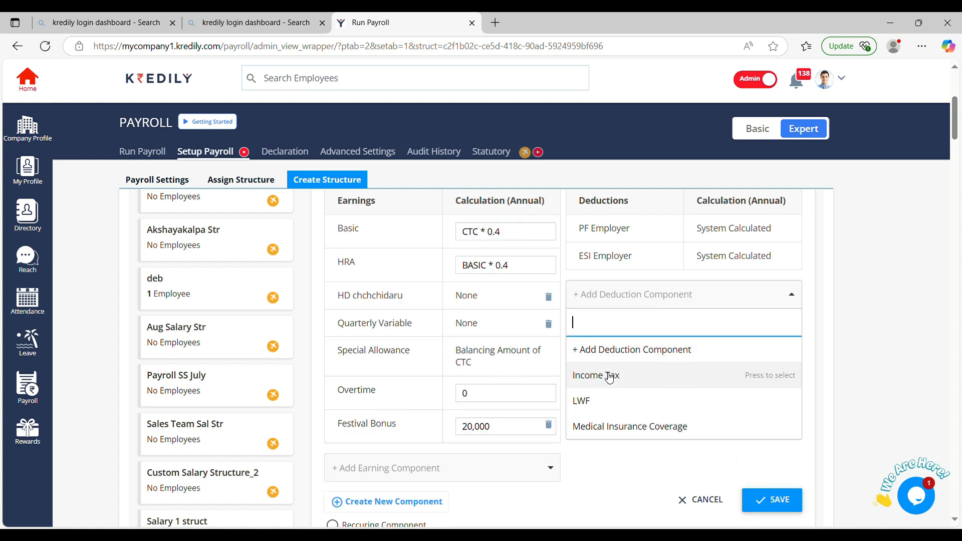
left_click(620, 431)
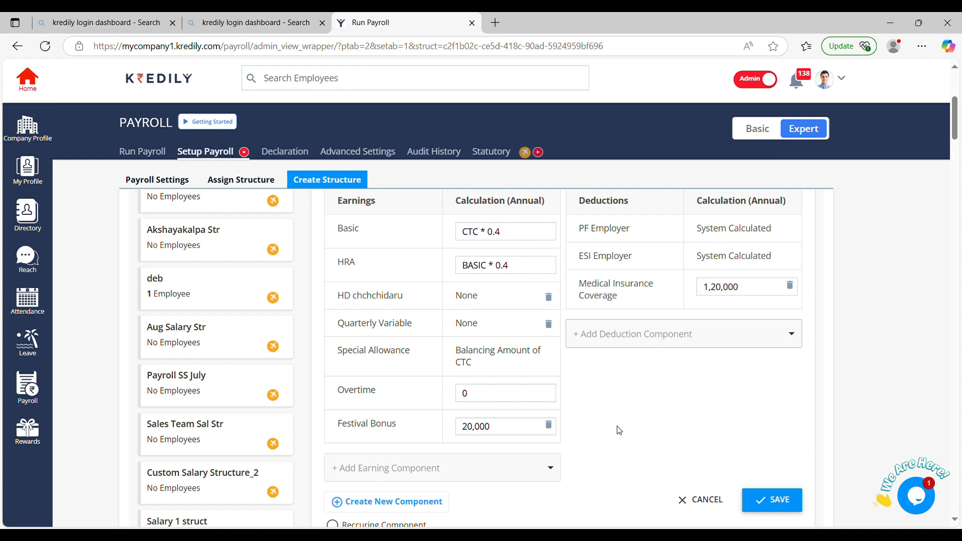
left_click(771, 500)
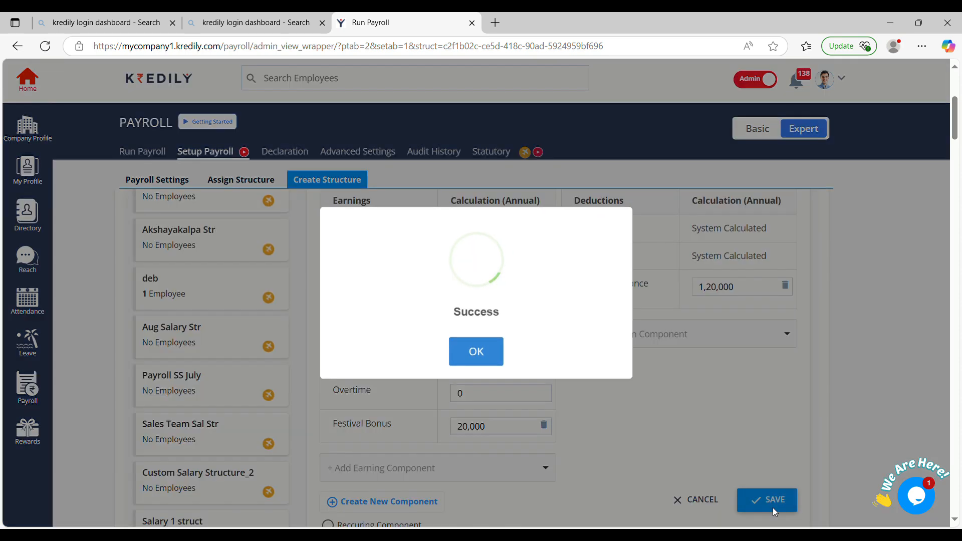
Step: Close the save confirmation and review the earnings and deductions of the SS with q-variable structure
left_click(468, 351)
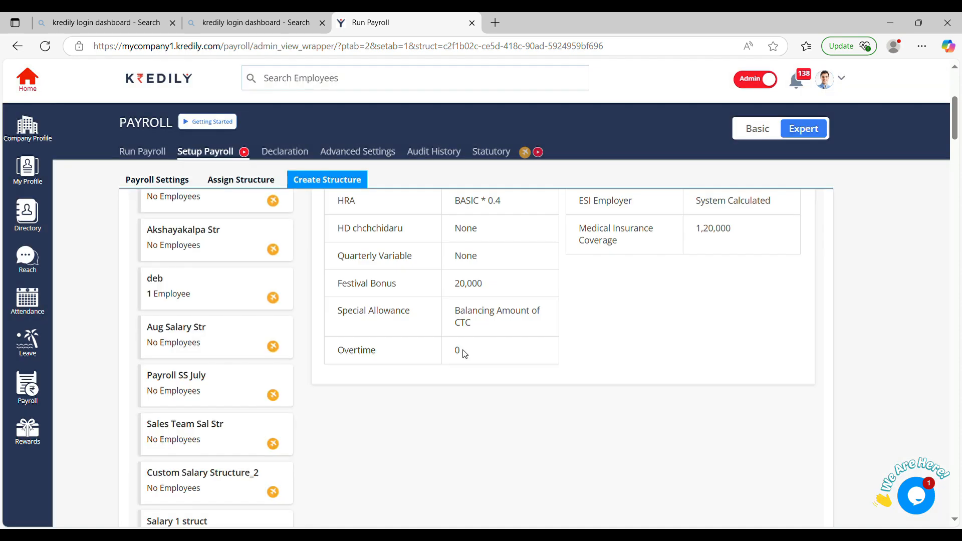
scroll(612, 400, "up", 3)
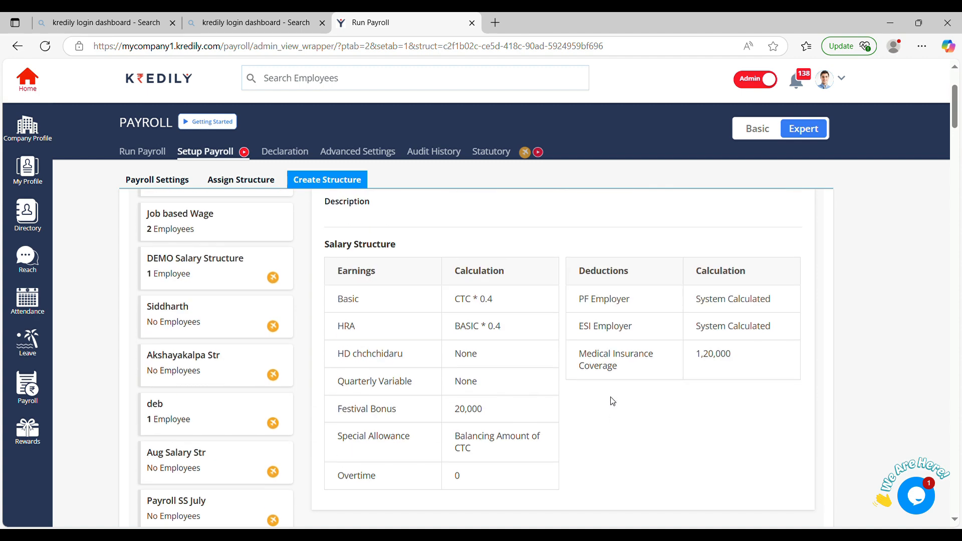
scroll(347, 335, "up", 3)
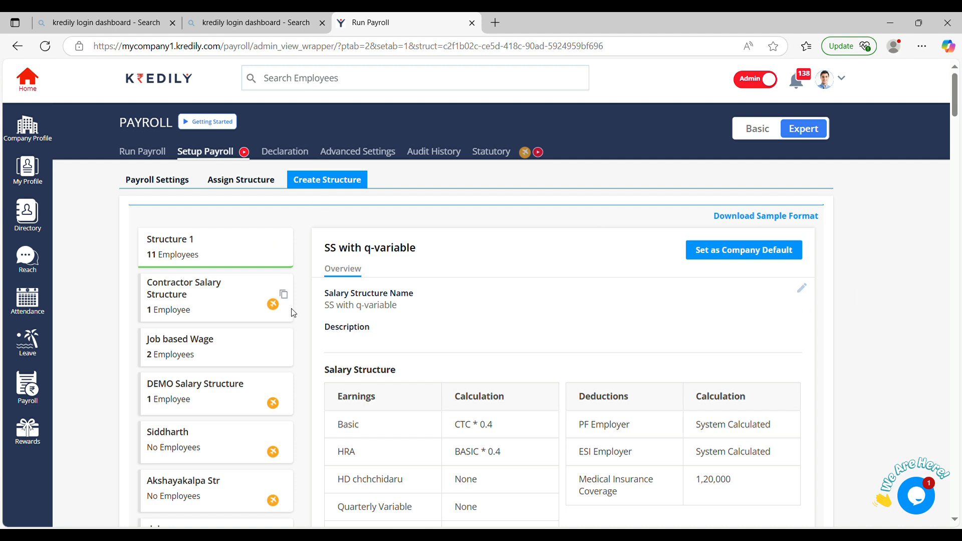
Step: Assign Structure 1 to the employee designated CEO with the effective date 01/03/2025
left_click(237, 184)
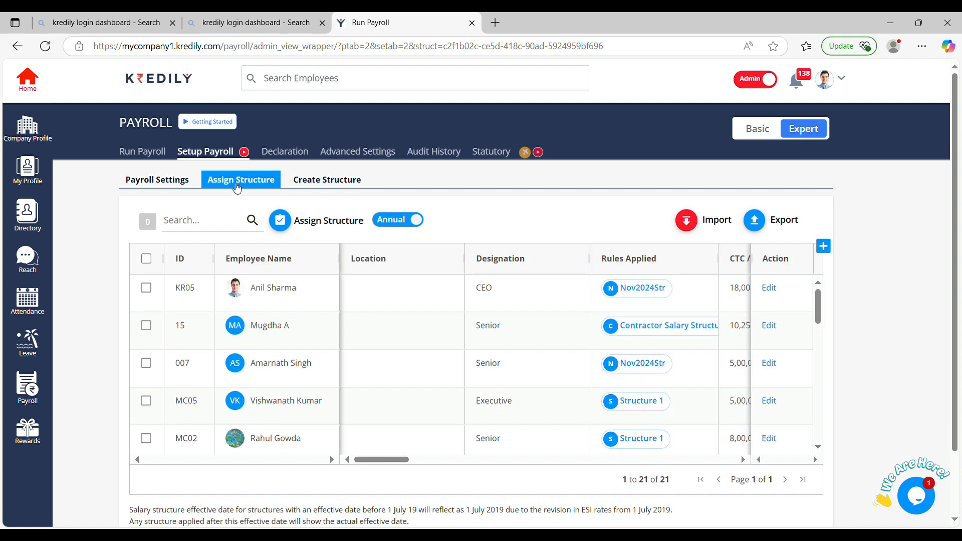
left_click(145, 289)
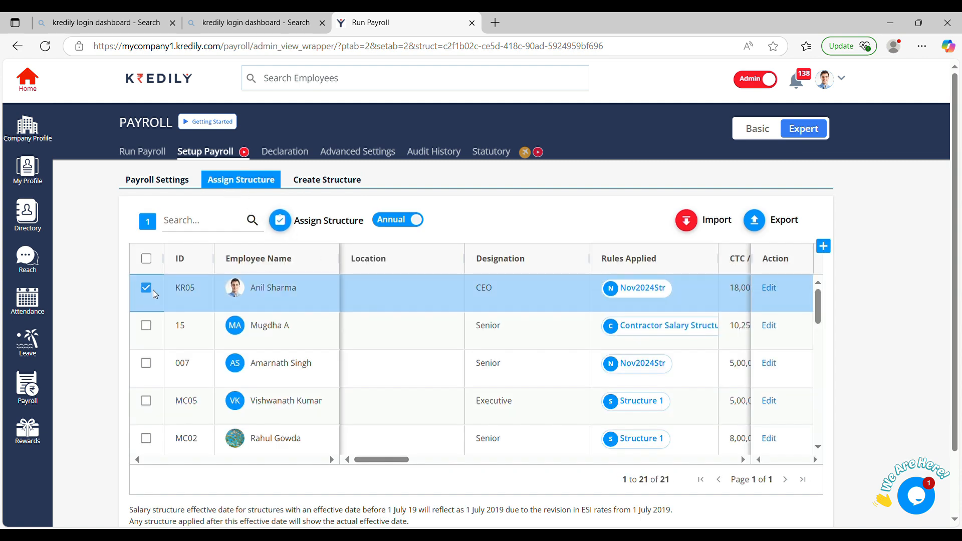
left_click(146, 260)
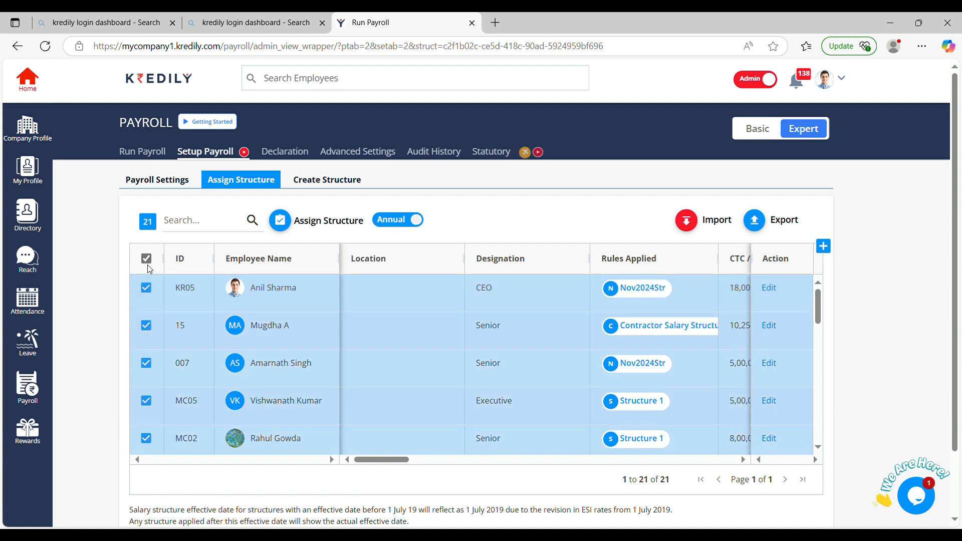
left_click(147, 259)
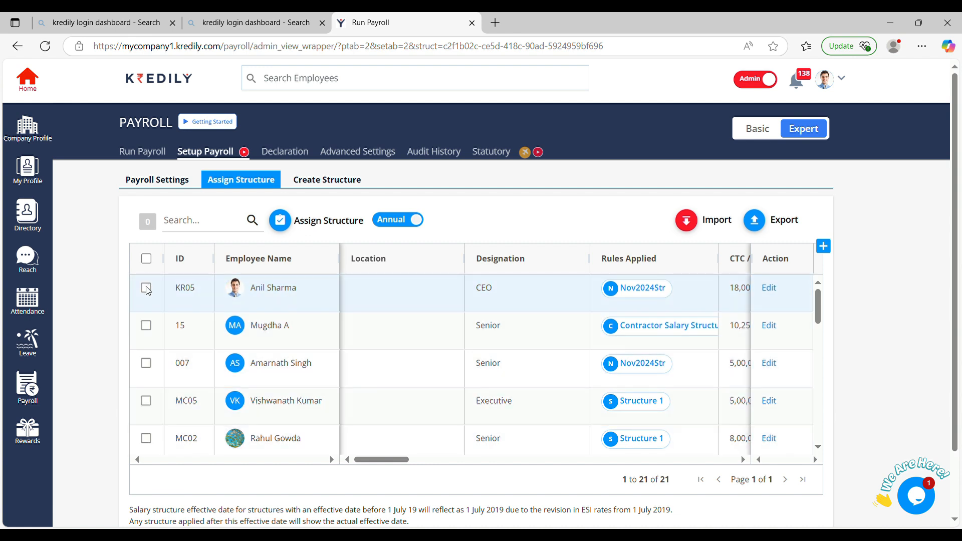
left_click(146, 288)
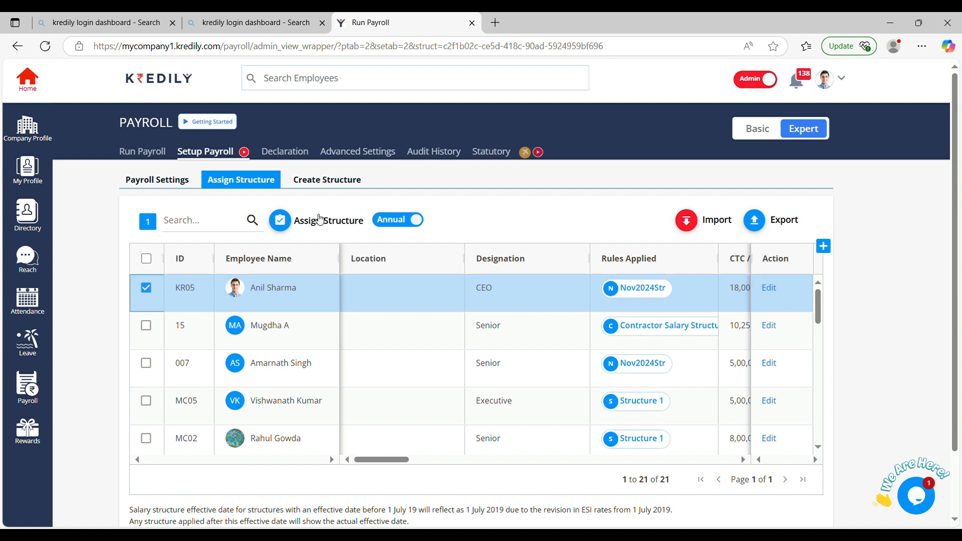
left_click(280, 220)
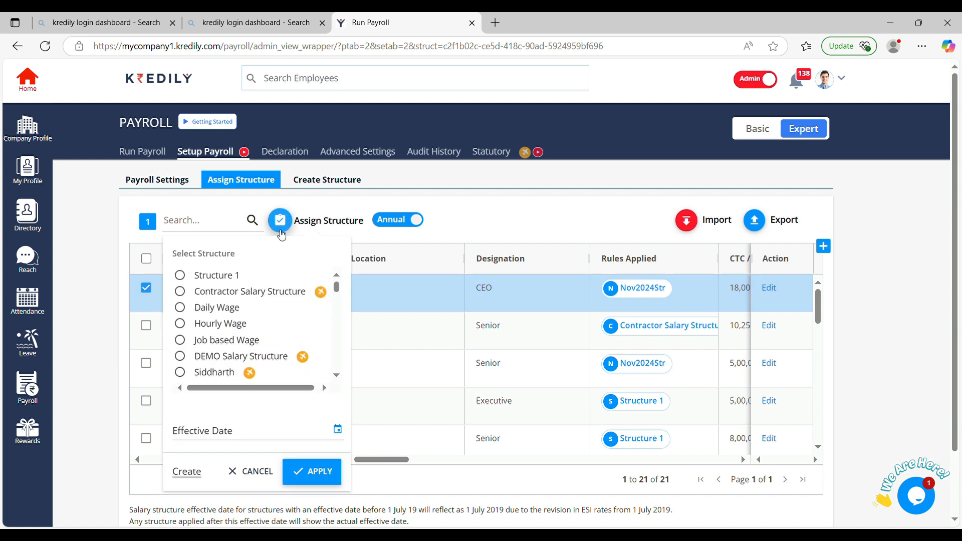
left_click(180, 275)
left_click(205, 431)
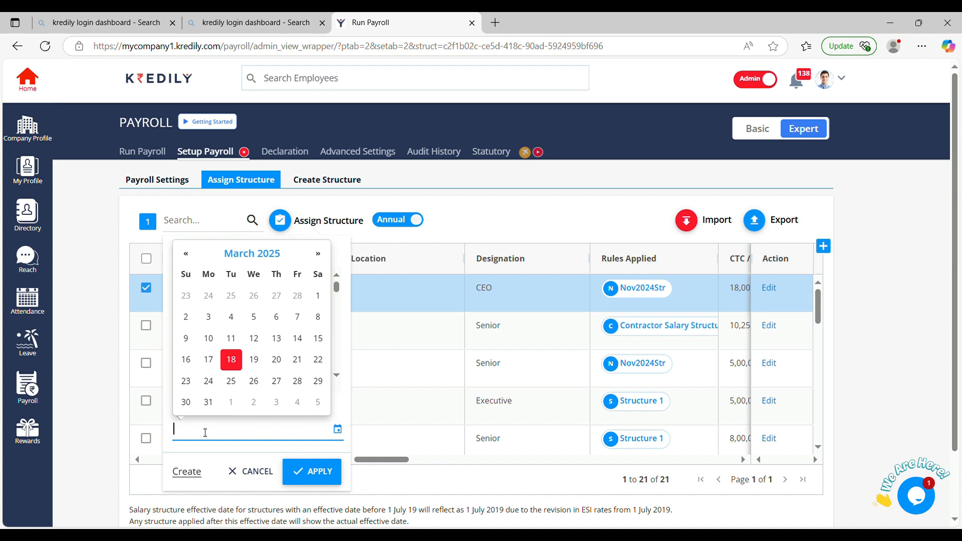
left_click(323, 296)
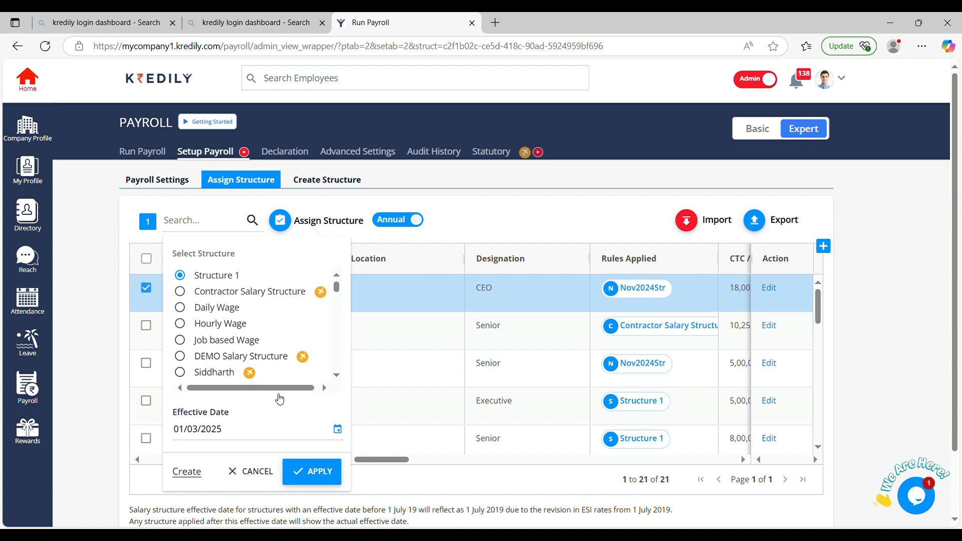
left_click(295, 474)
left_click(550, 337)
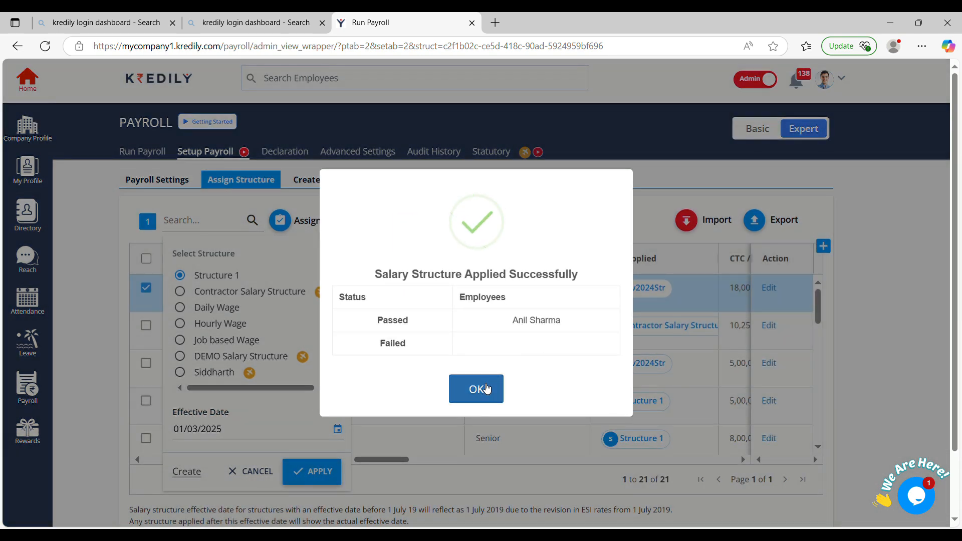
left_click(486, 388)
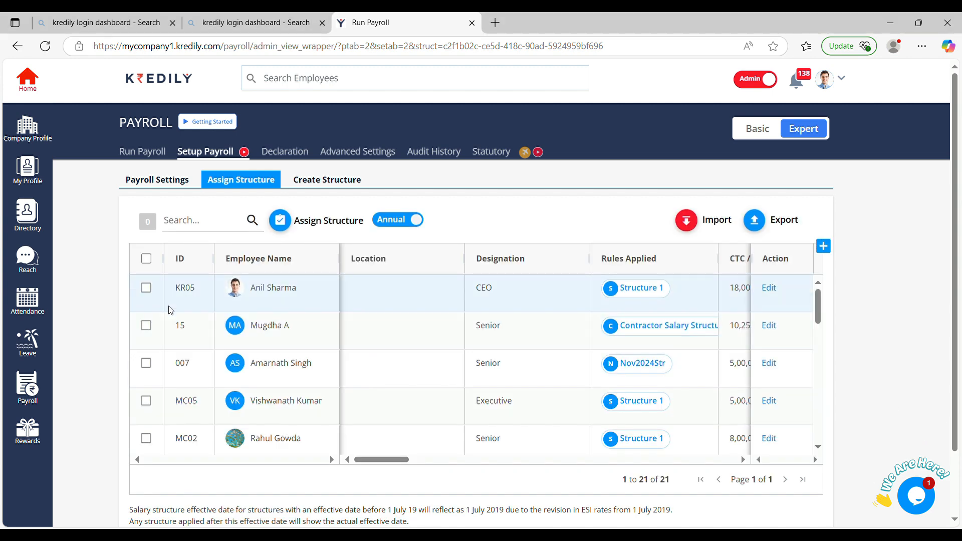
Step: Open the January 2025 payroll run and review the overview's gross pay, net pay, income tax, PF, ESI and payslip figures
left_click(140, 153)
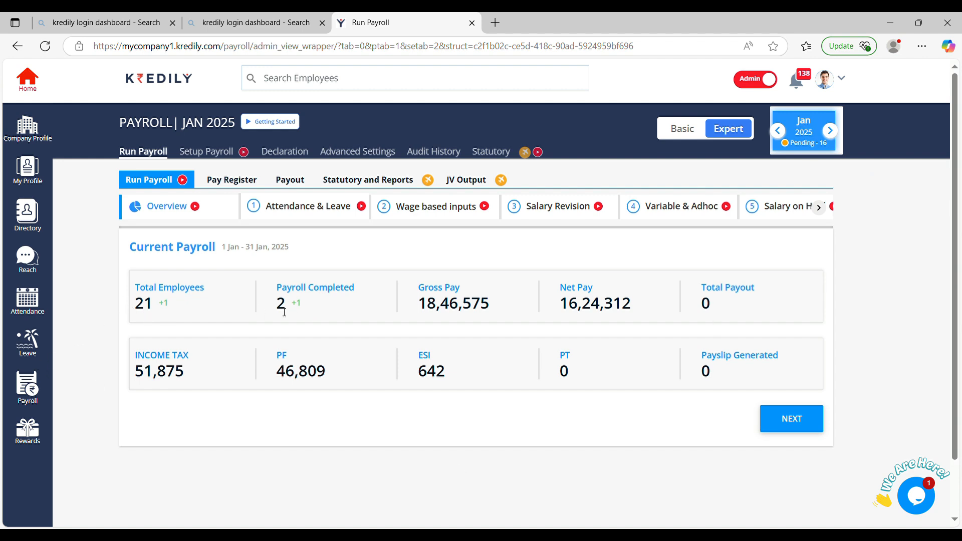
left_click_drag(415, 304, 498, 303)
left_click(571, 304)
left_click_drag(558, 303, 646, 300)
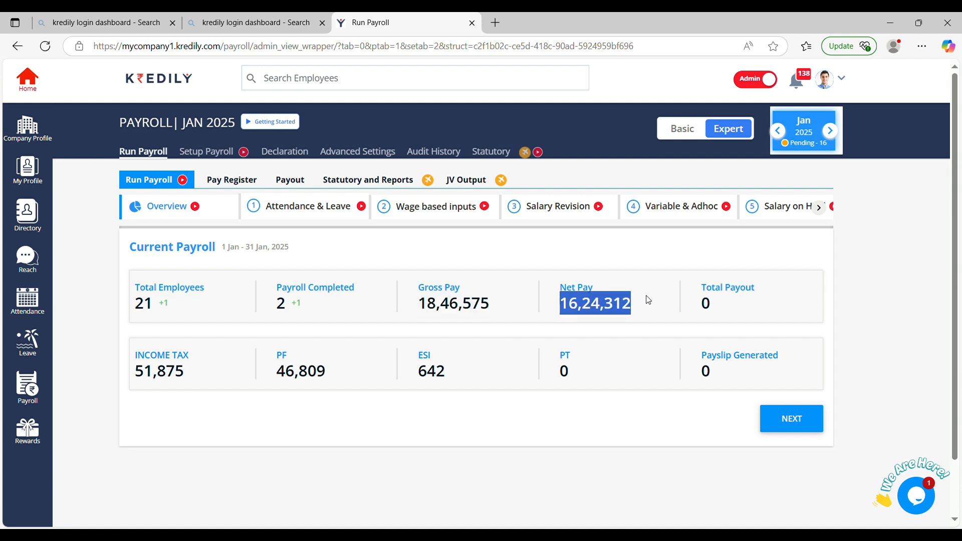
left_click(582, 450)
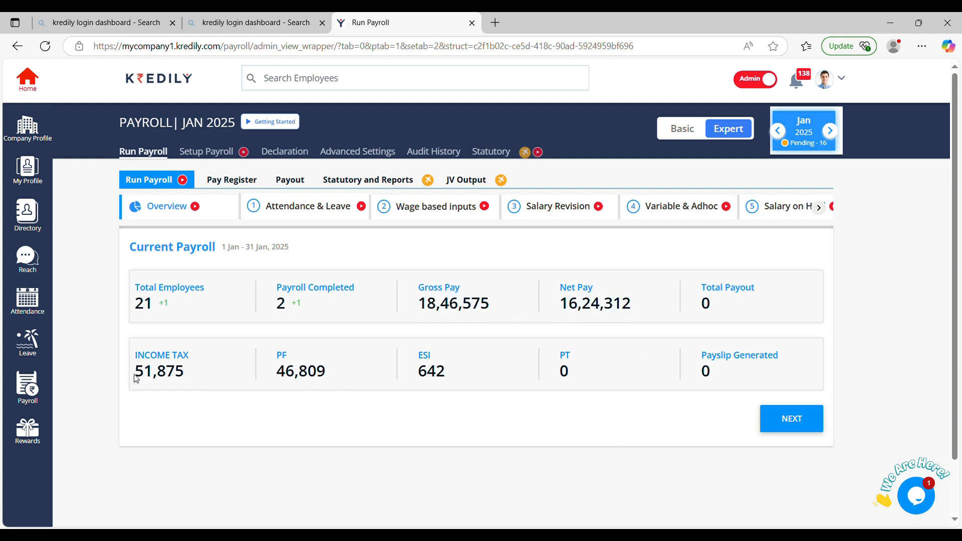
left_click_drag(136, 378, 204, 371)
double_click(276, 371)
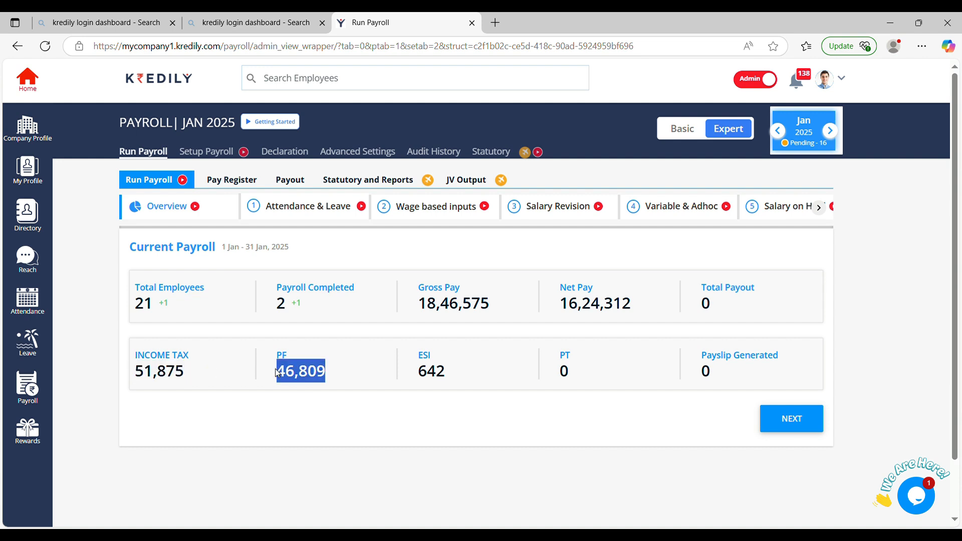
double_click(425, 377)
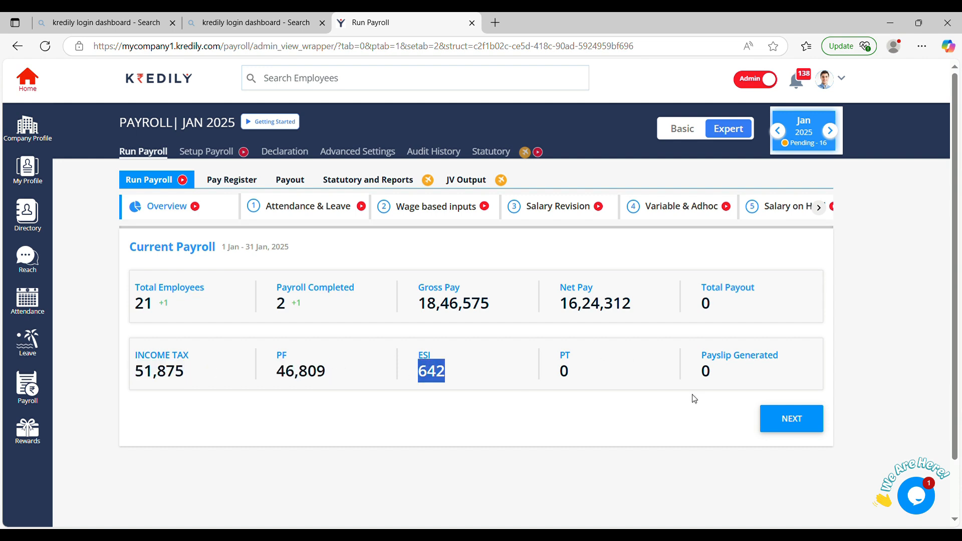
left_click_drag(703, 373, 715, 376)
left_click(646, 430)
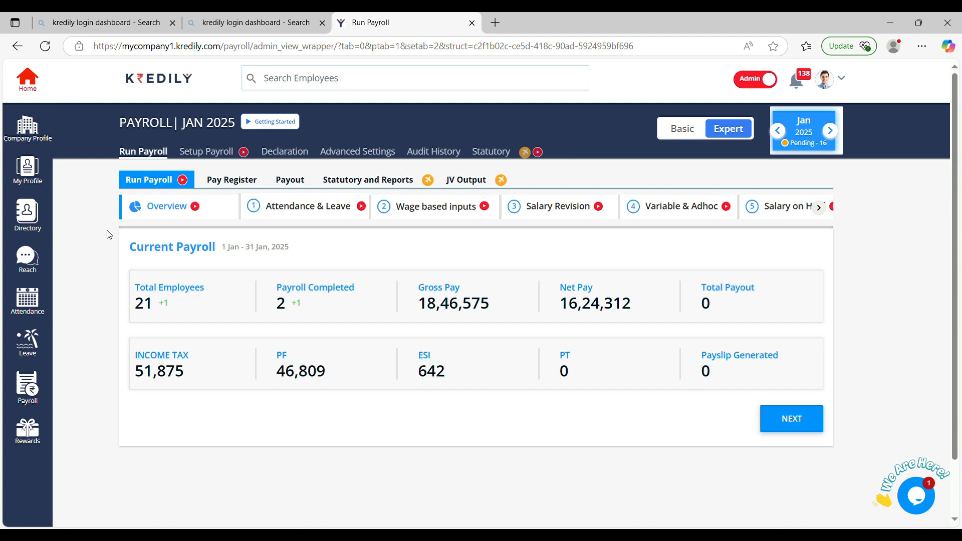
Step: Review the attendance and leave, wage-based inputs and salary revision stages of the January 2025 payroll run
left_click(300, 215)
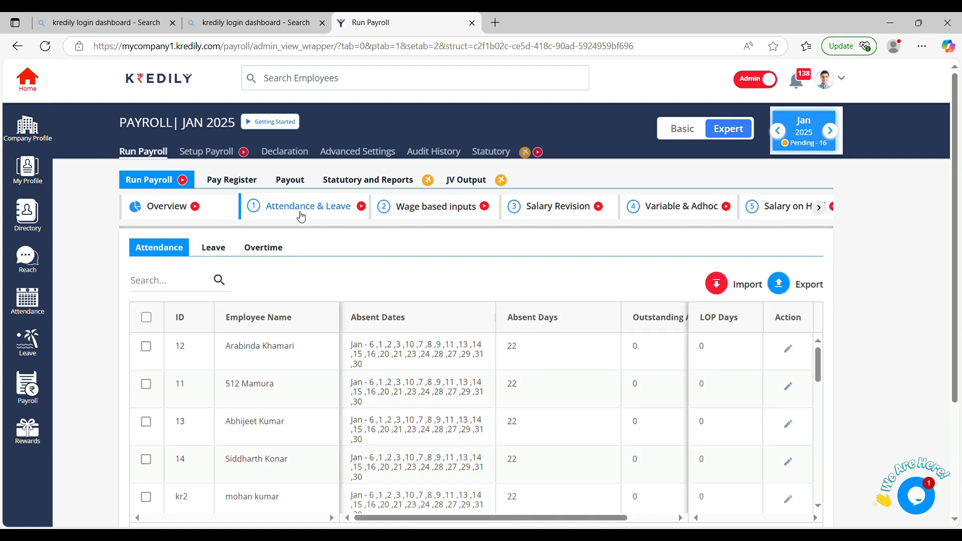
left_click(456, 217)
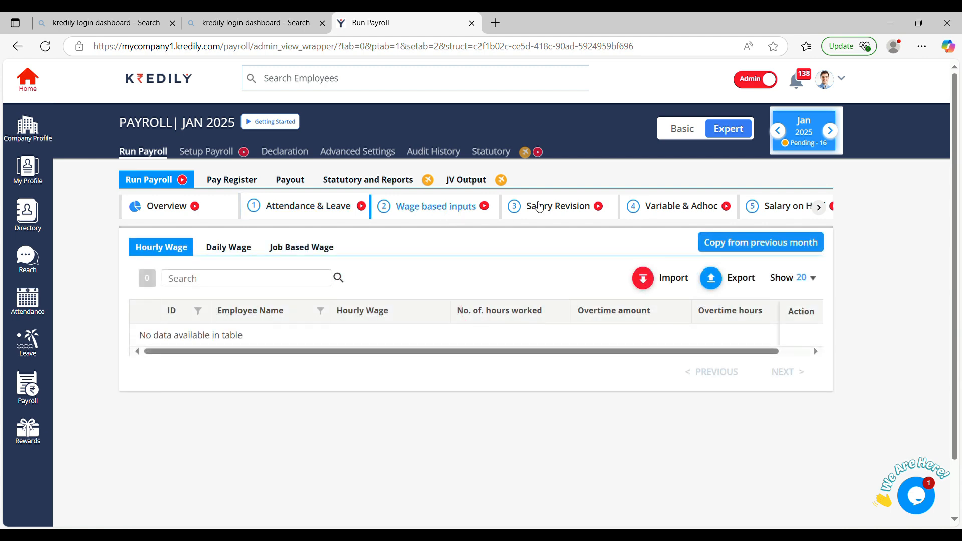
left_click(540, 206)
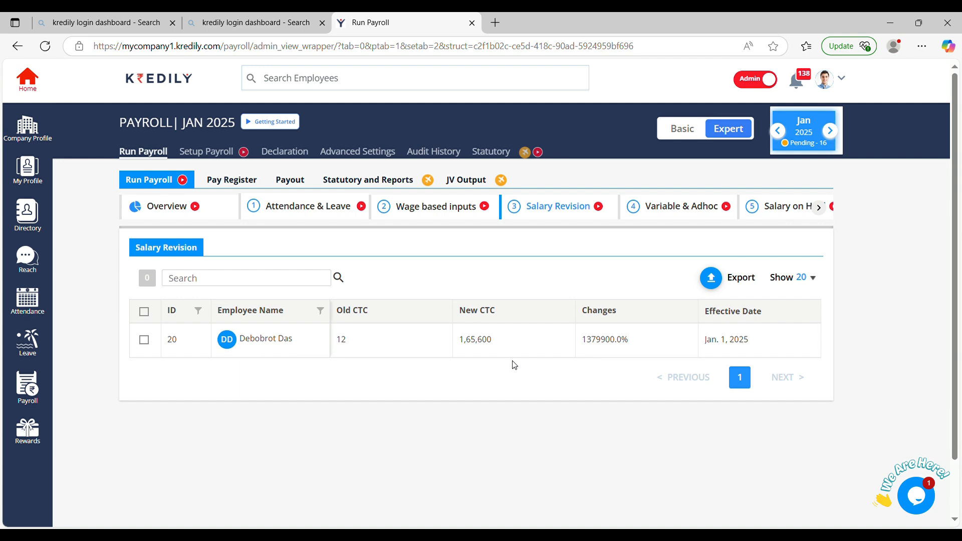
left_click_drag(458, 343, 506, 346)
left_click_drag(334, 341, 501, 367)
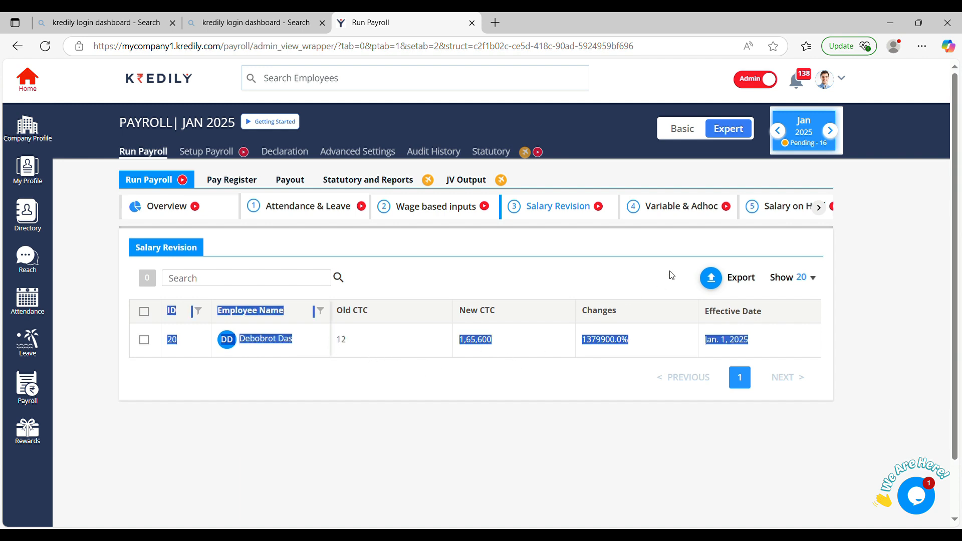
left_click(602, 247)
Step: Review the variable and adhoc payments, salaries on hold, and income tax and PT overrides of the payroll run
left_click(682, 207)
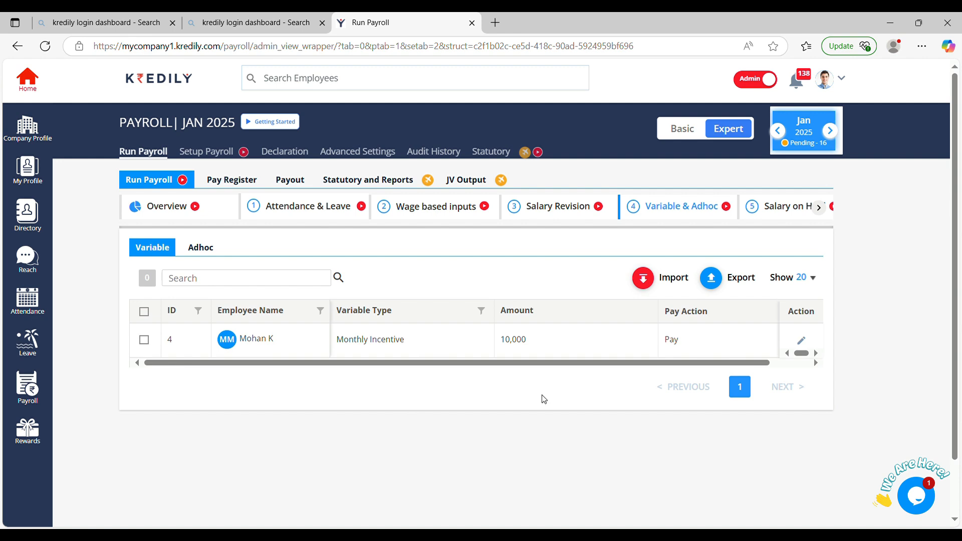
left_click(202, 254)
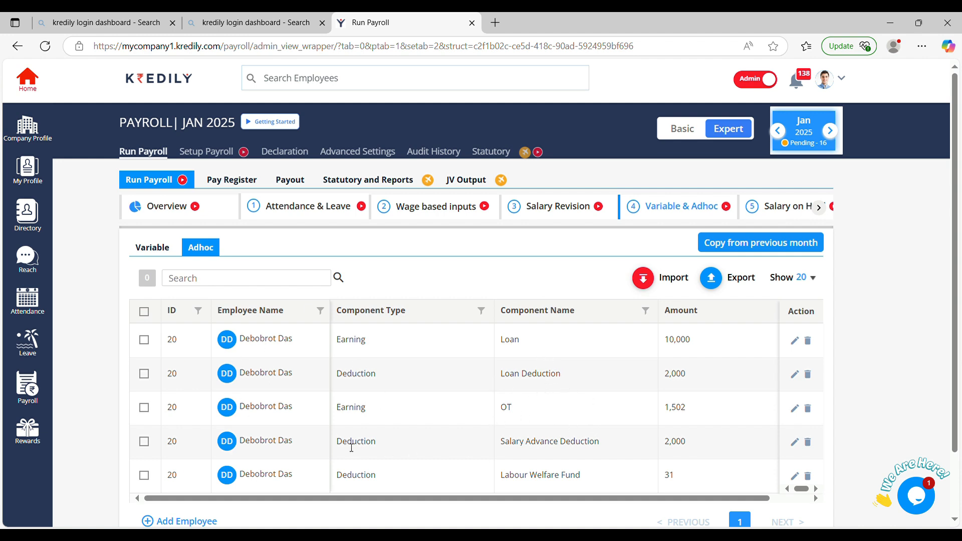
left_click(787, 215)
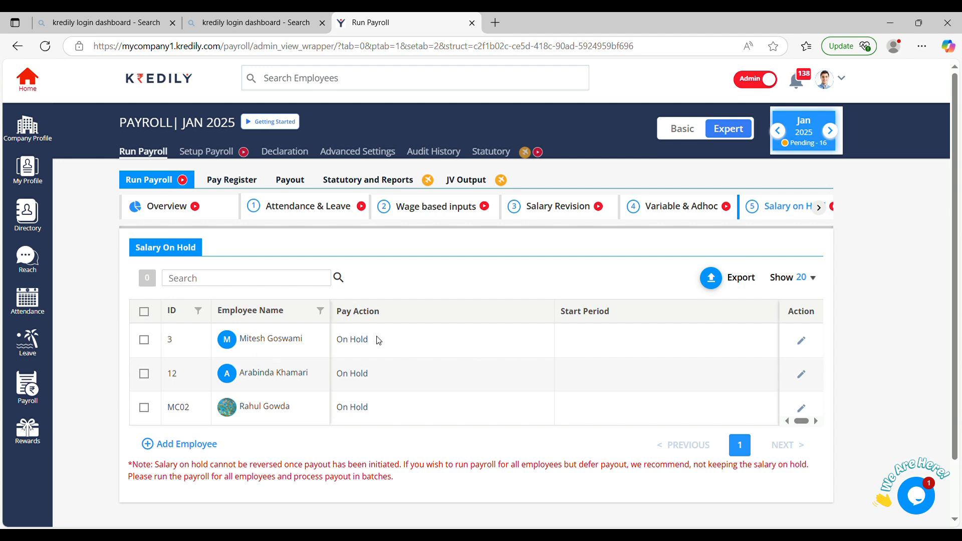
left_click(821, 209)
left_click(772, 211)
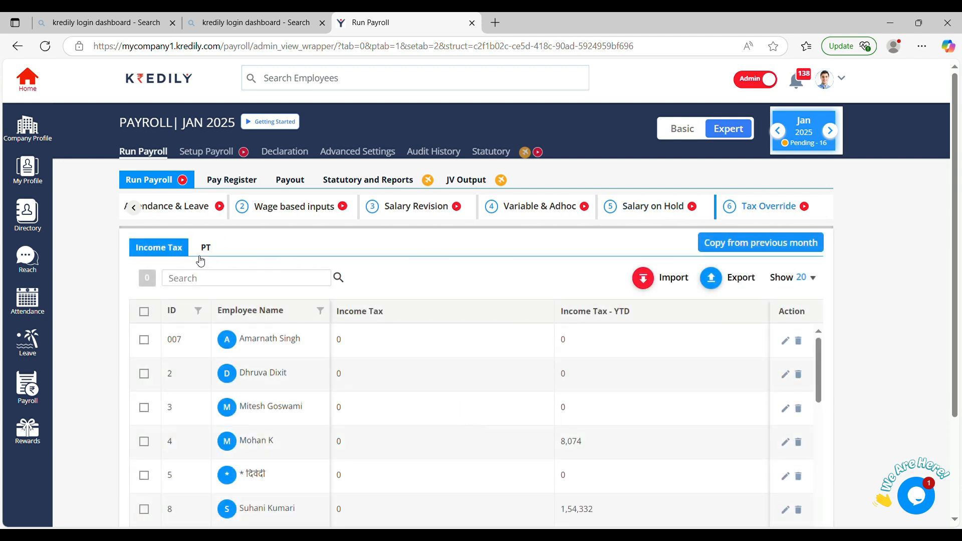
left_click(202, 254)
left_click(177, 252)
Step: Open the January 2025 pay register and examine the payroll actions with all employees temporarily selected
left_click(260, 182)
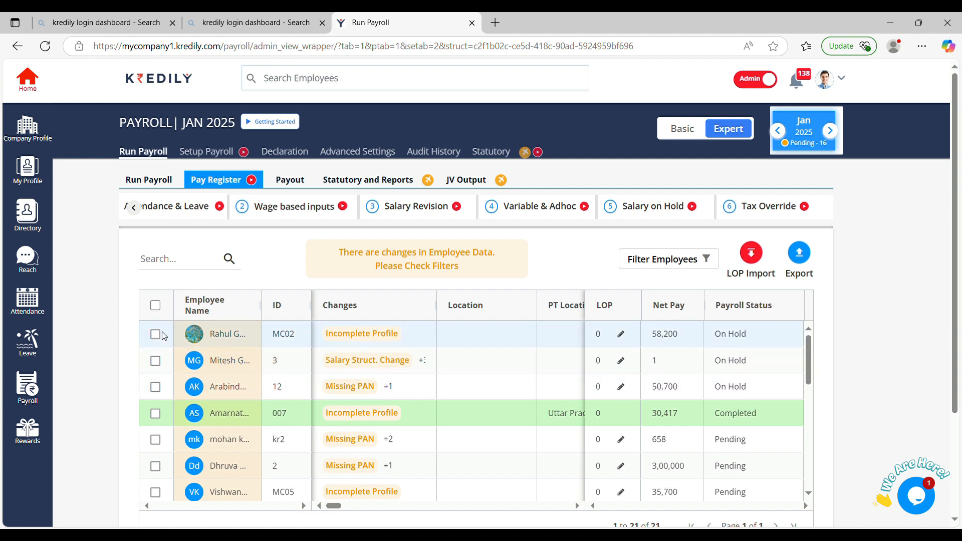
left_click(155, 305)
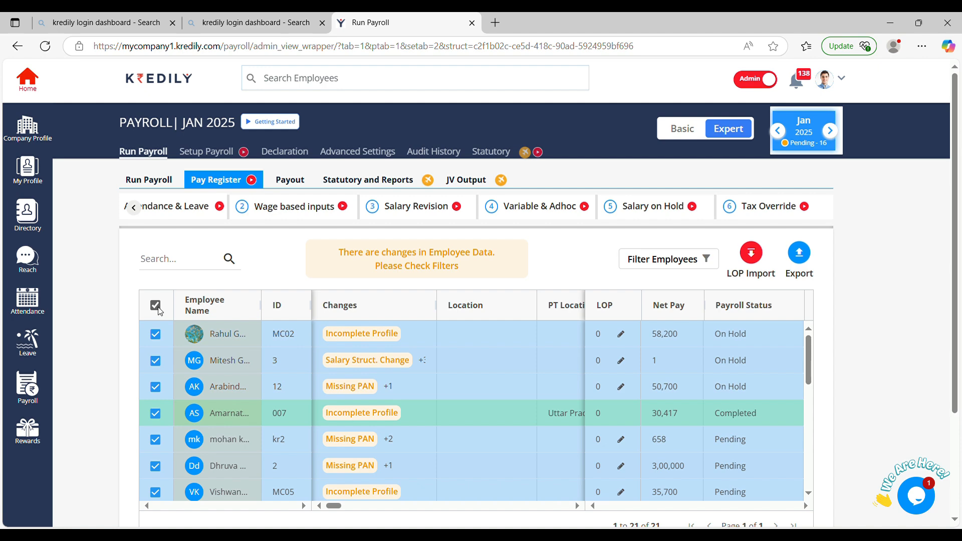
scroll(158, 307, "down", 3)
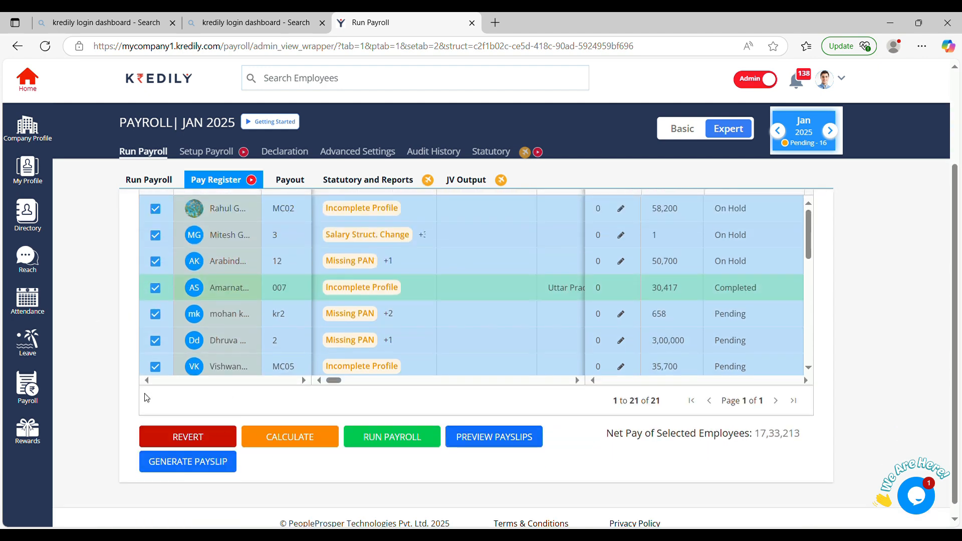
scroll(135, 398, "up", 3)
left_click(156, 305)
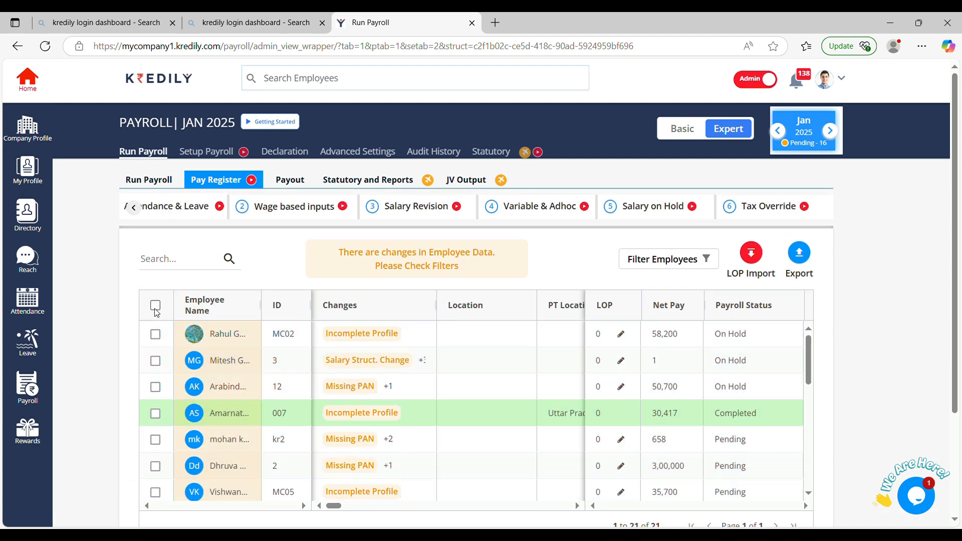
left_click(156, 334)
scroll(86, 375, "down", 3)
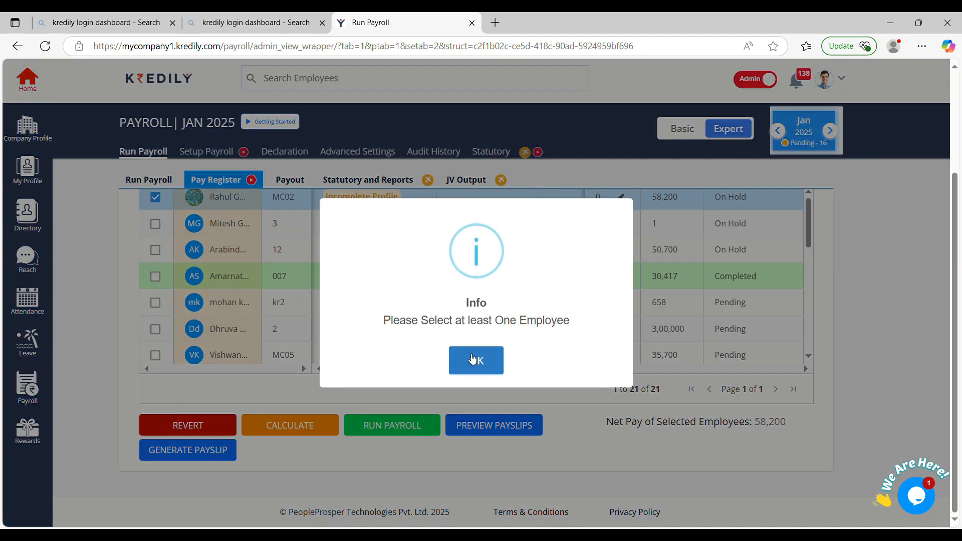
left_click(474, 357)
scroll(193, 438, "up", 3)
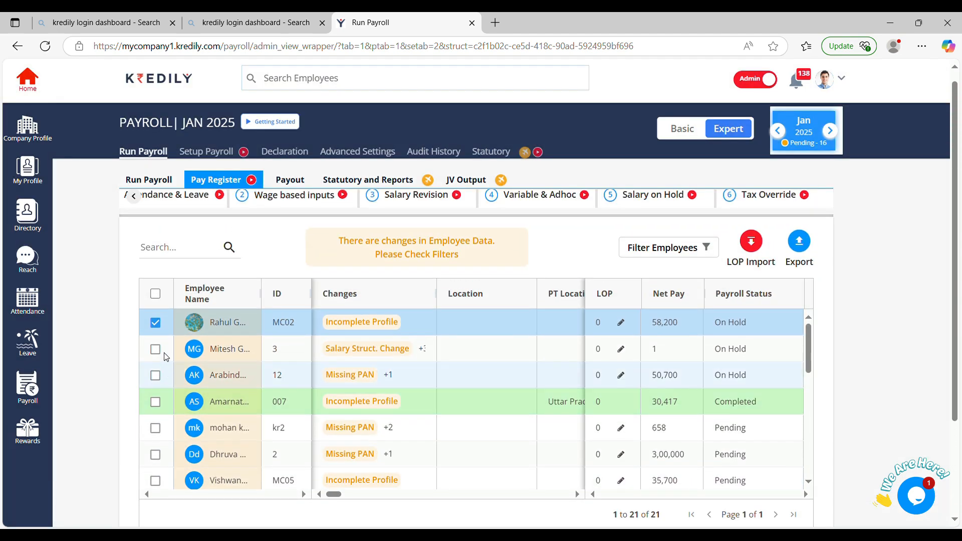
left_click(155, 322)
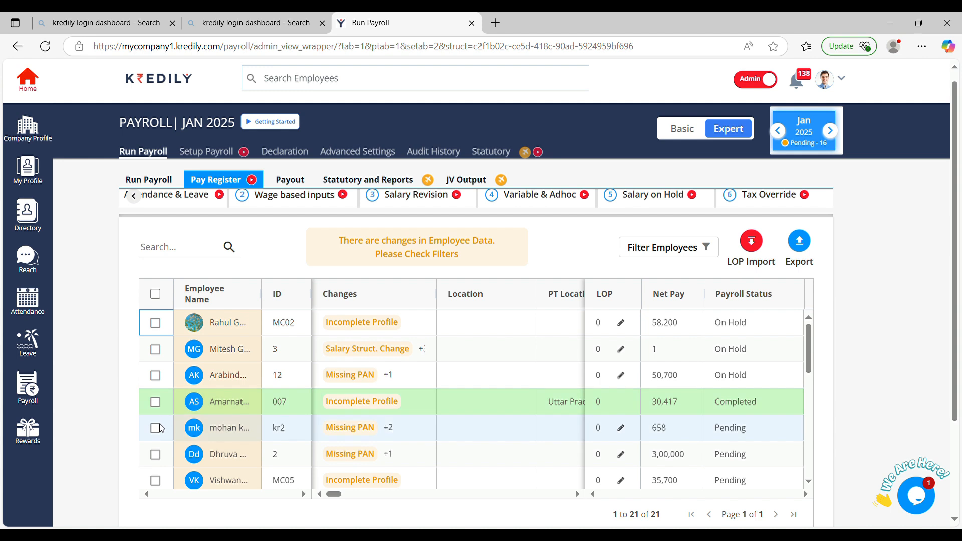
Step: Run payroll for the pending resigned employee with net pay 664, confirming that the payroll data has been verified
scroll(180, 390, "down", 5)
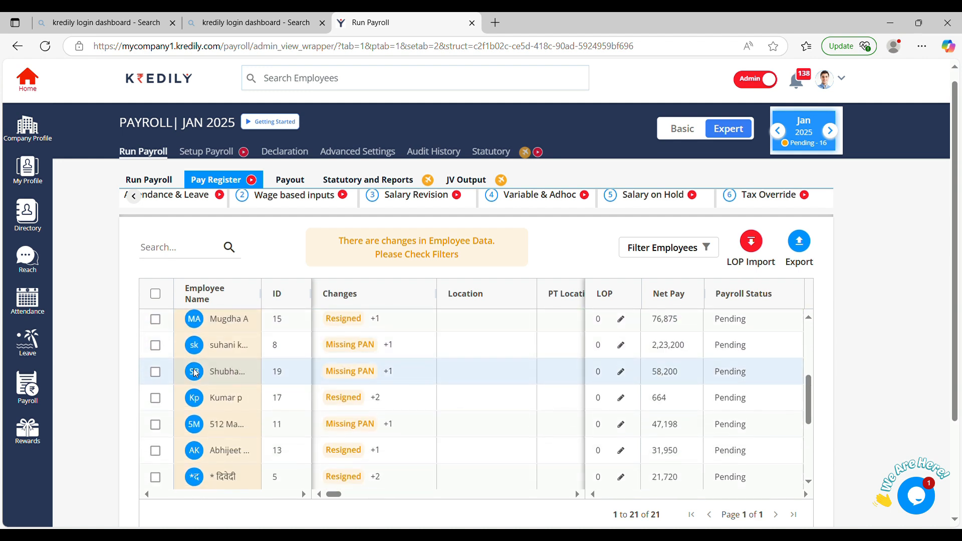
left_click(156, 398)
scroll(266, 375, "down", 3)
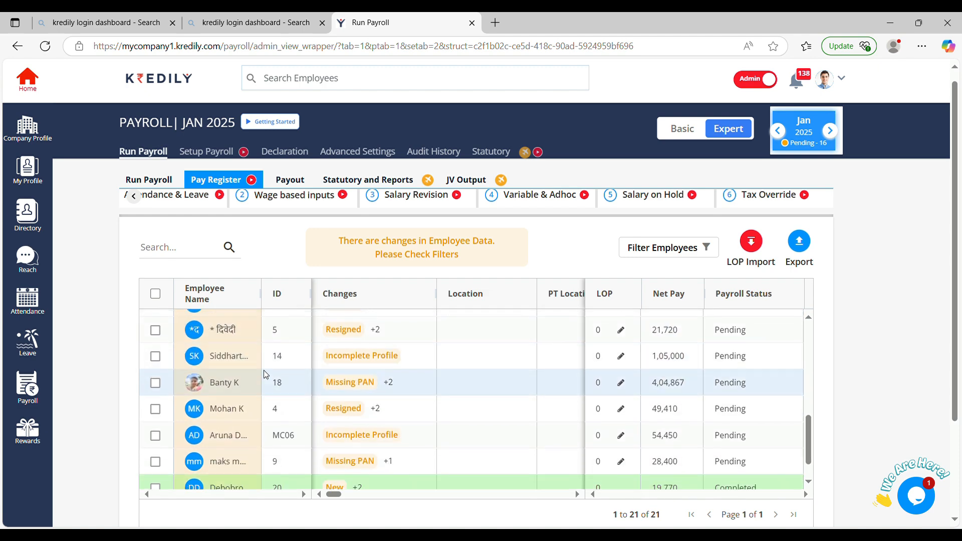
scroll(266, 375, "down", 5)
left_click(371, 427)
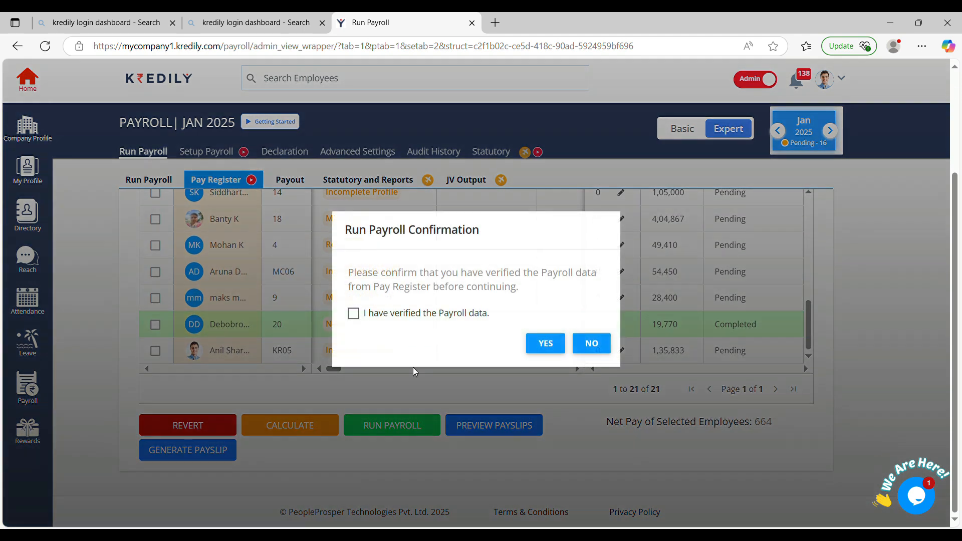
left_click(463, 314)
left_click(546, 343)
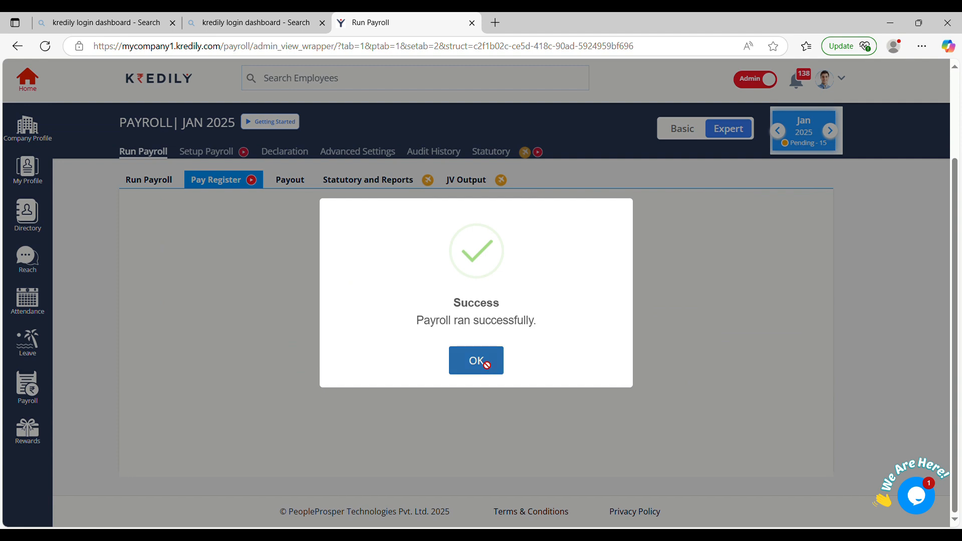
left_click(484, 363)
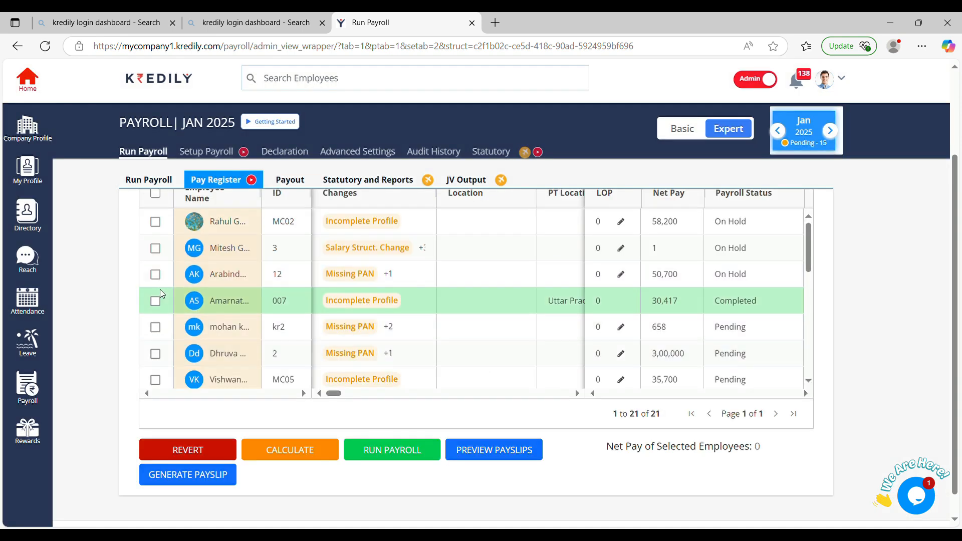
Step: Generate the payslip for the completed employee with net pay 30,417 and confirm sending the notifications
left_click(156, 301)
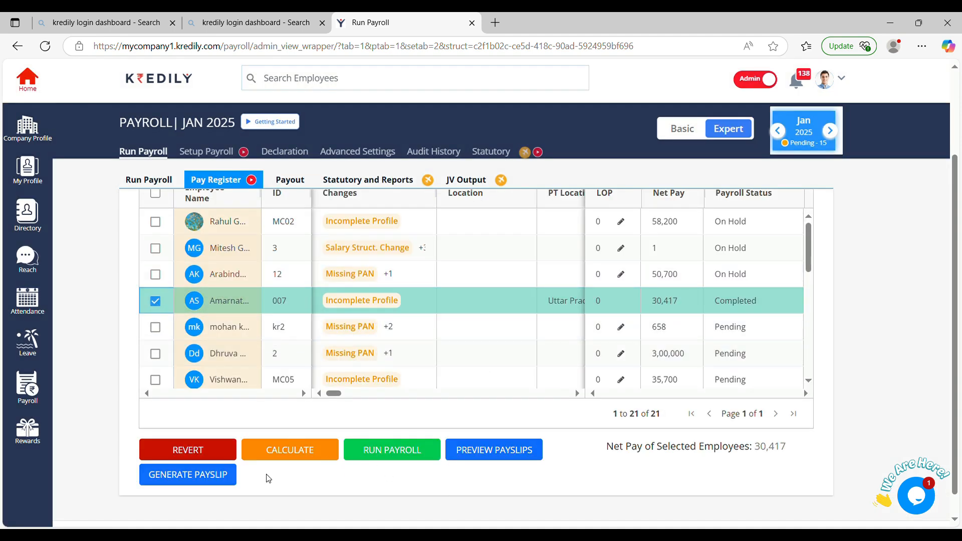
left_click(198, 477)
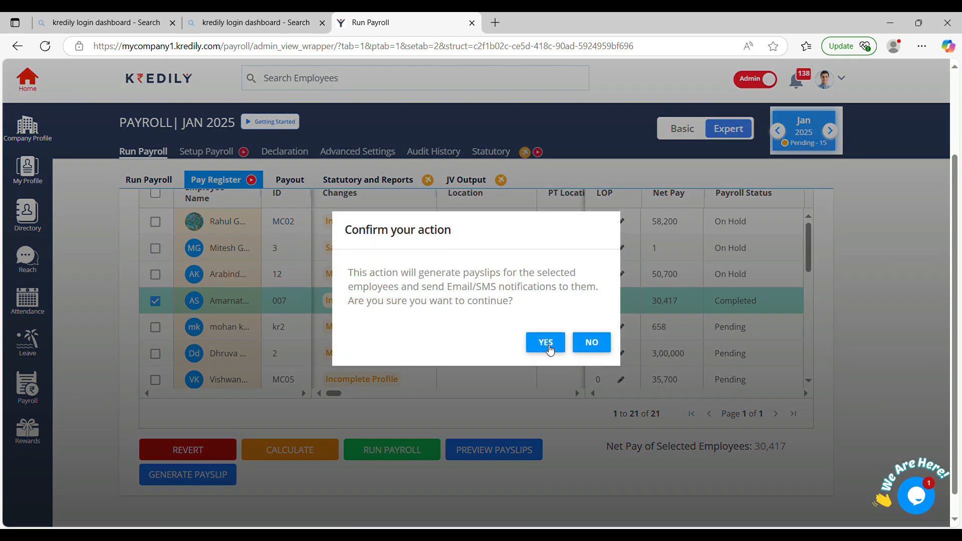
left_click(545, 342)
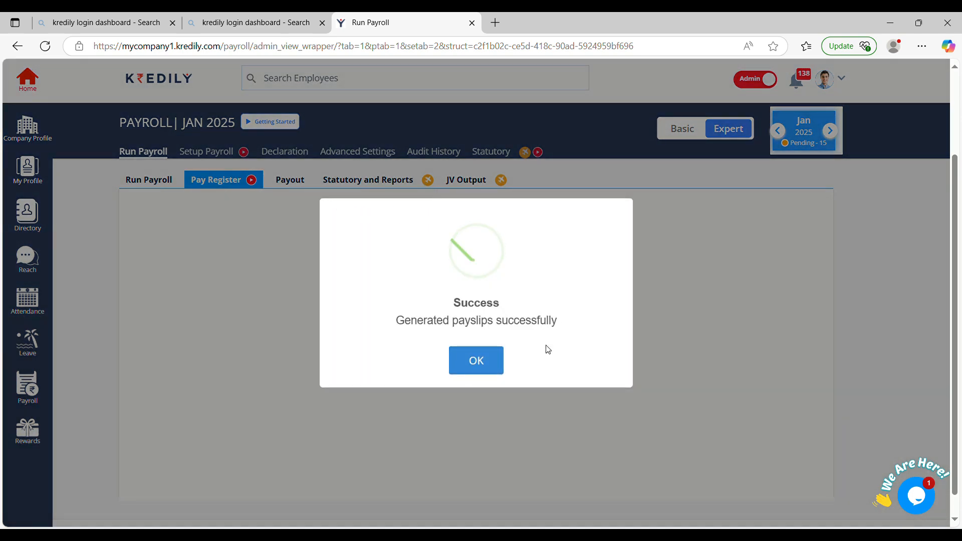
left_click(474, 369)
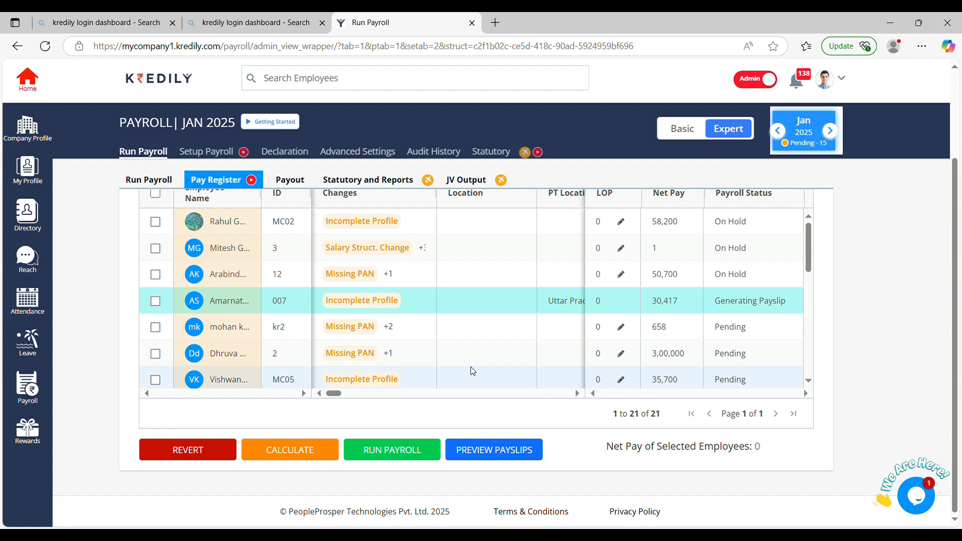
Step: Review the January 2025 payout list and the available PF, ESI and consolidated payroll reports
left_click(291, 182)
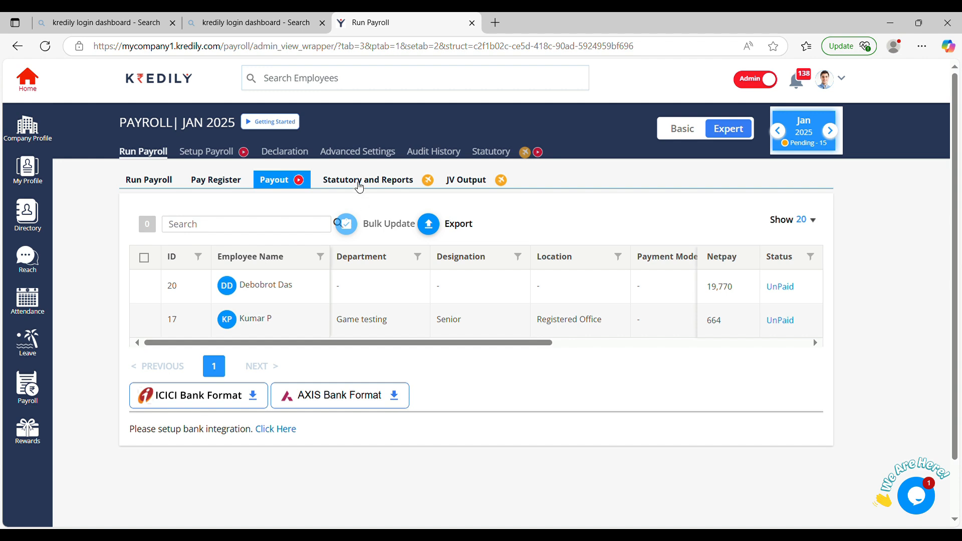
left_click(359, 183)
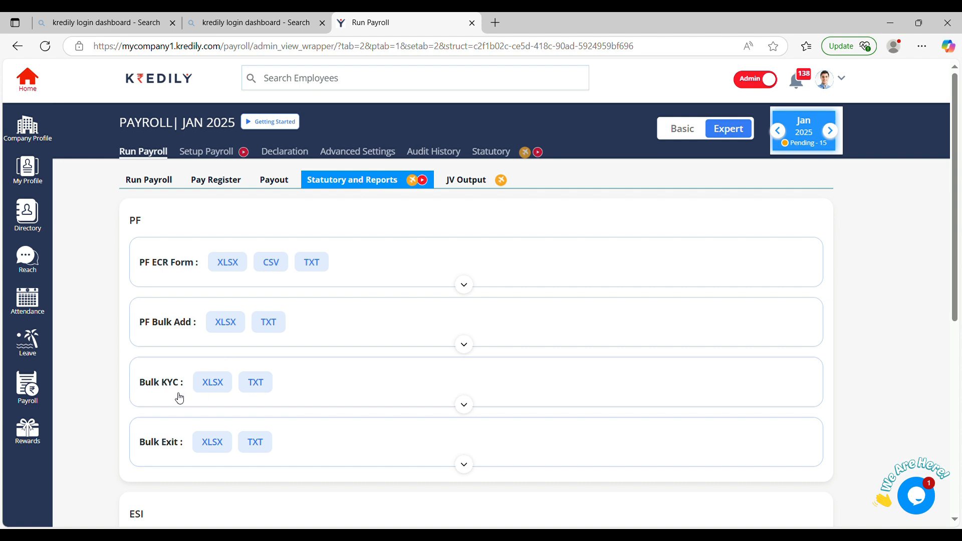
scroll(312, 397, "down", 1)
scroll(450, 384, "down", 3)
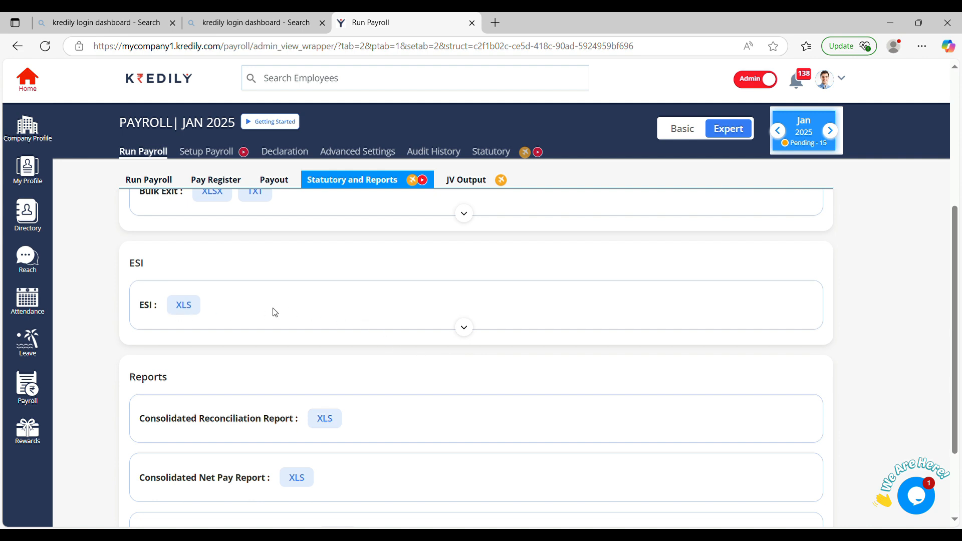
scroll(275, 312, "down", 3)
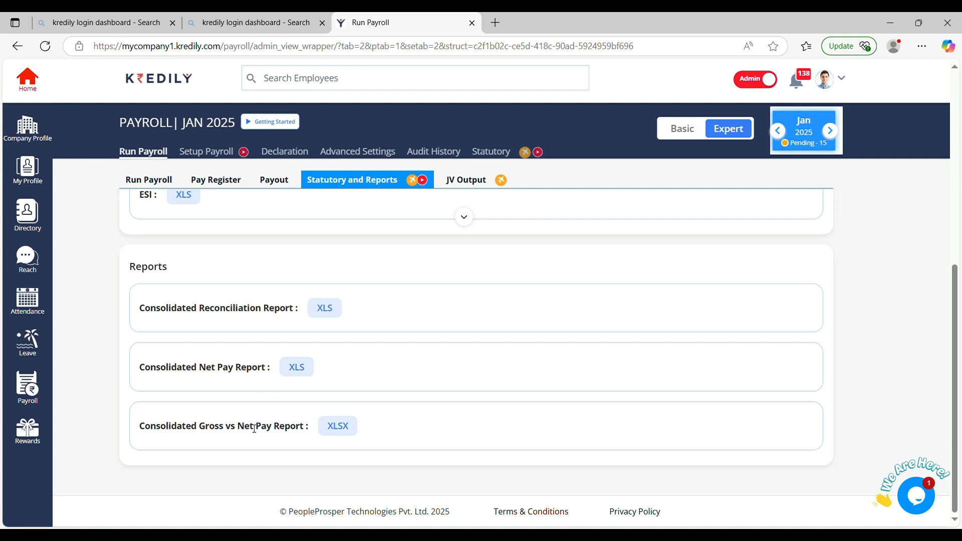
scroll(393, 391, "up", 6)
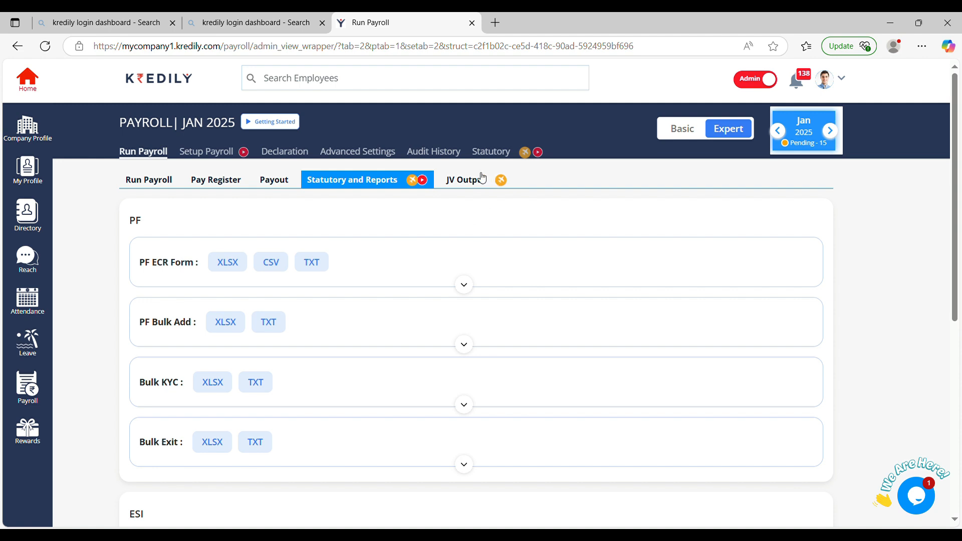
Step: View the journal voucher output page and open the statutory Form 16 generation page
left_click(471, 187)
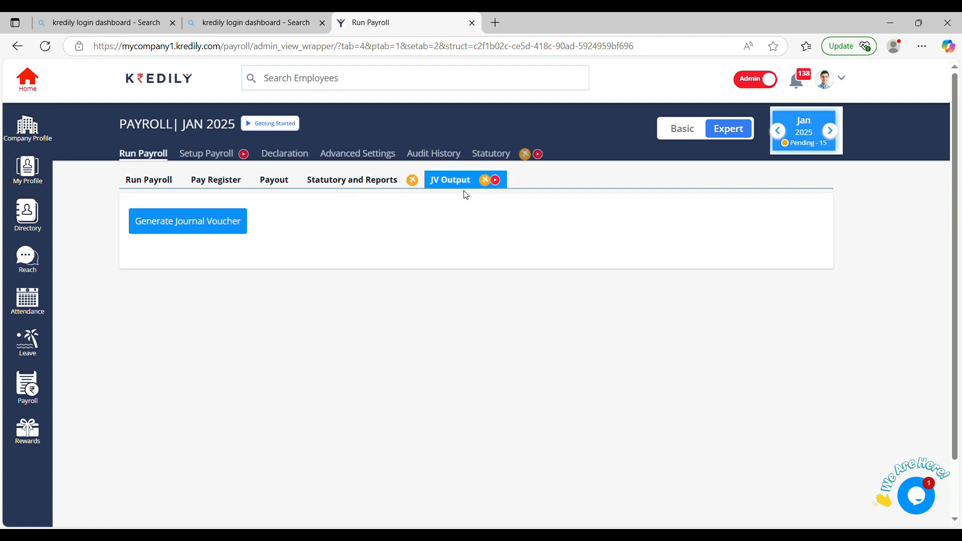
left_click(486, 154)
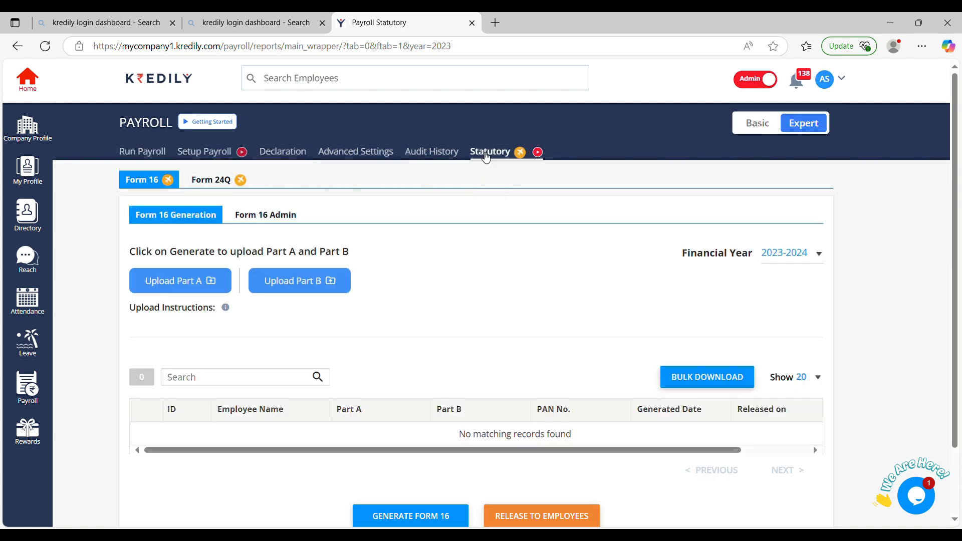